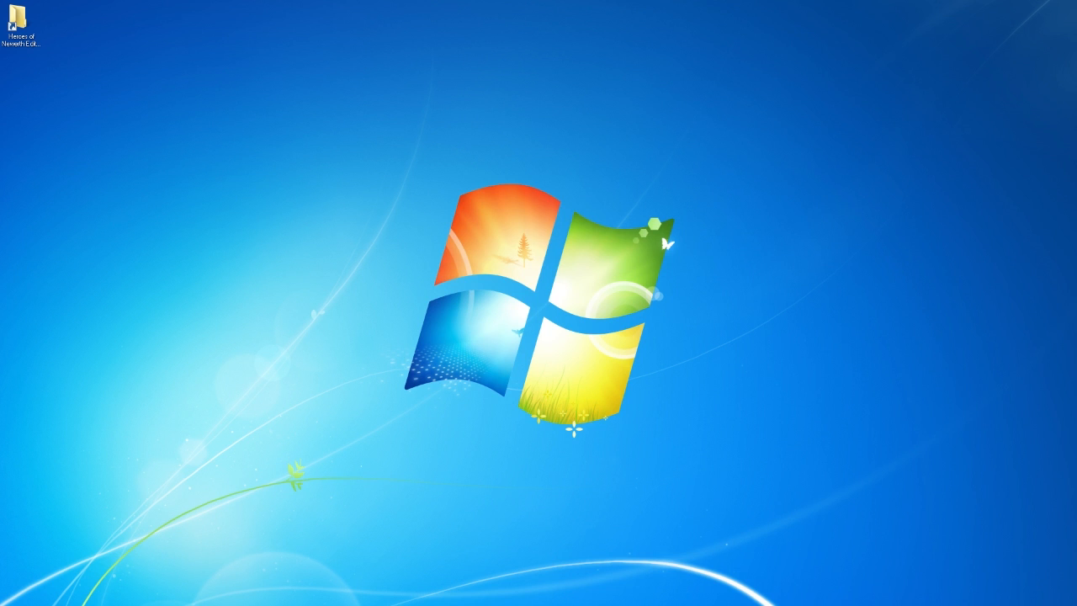
pyautogui.click(144, 146)
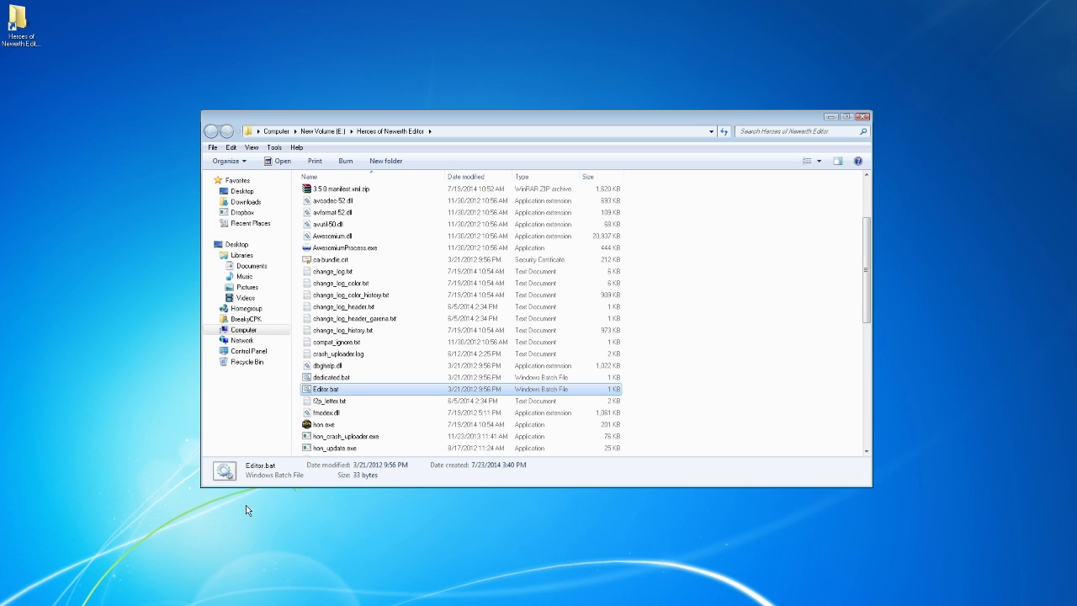
# - Create a shortcut to Editor.bat, place it on the desktop below the folder shortcut, and delete the shortcut left in the folder
pyautogui.rightClick(361, 391)
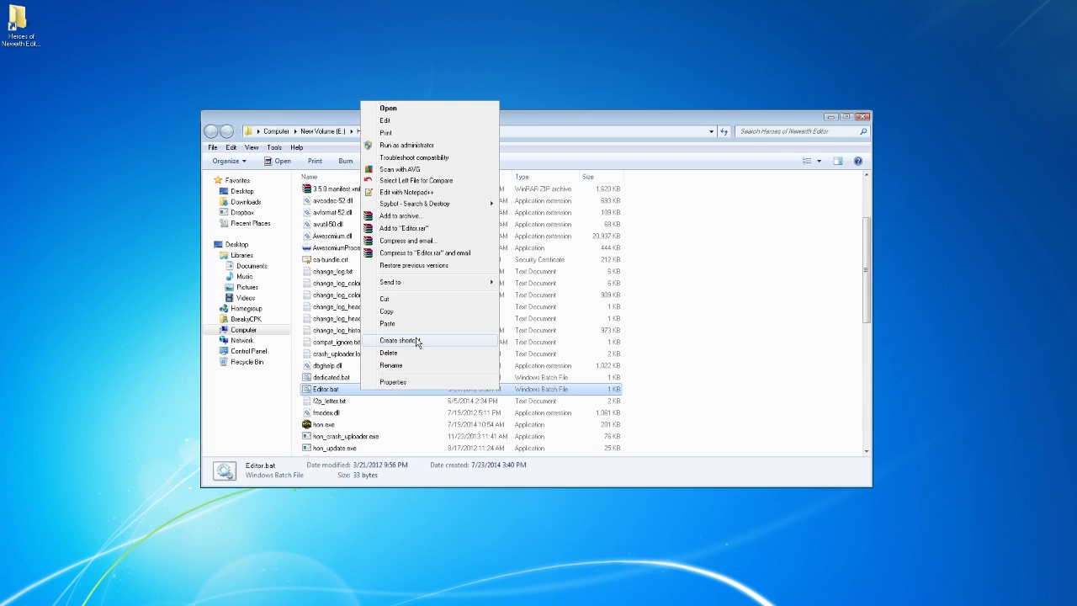
pyautogui.click(398, 340)
pyautogui.moveTo(81, 118); pyautogui.dragTo(25, 87)
pyautogui.click(402, 404)
pyautogui.press('Delete')
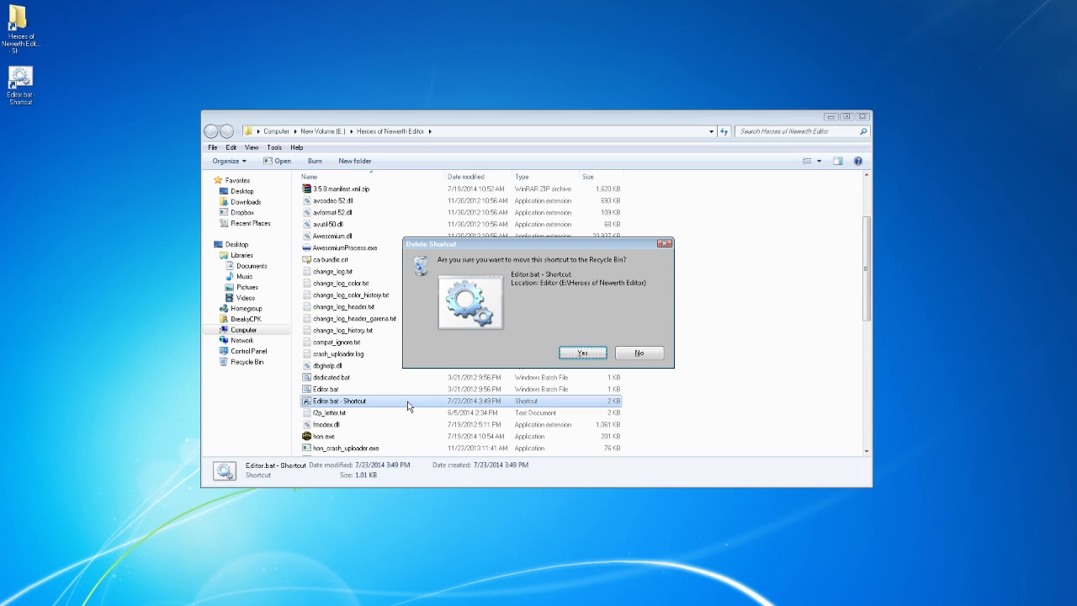
pyautogui.press('Return')
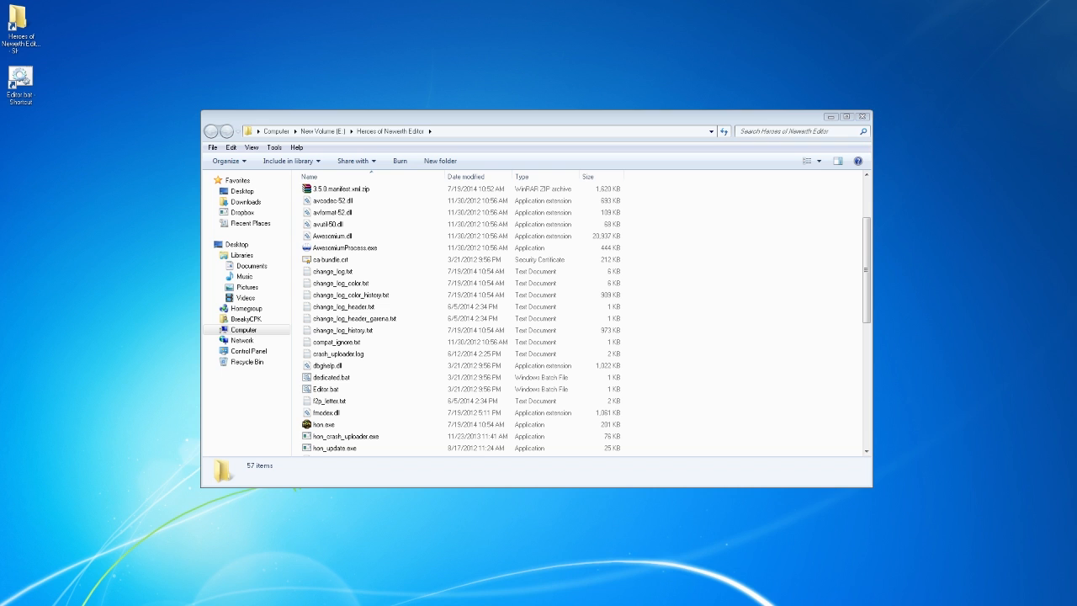
# - Create a shortcut to hon.exe and place a copy of it on the desktop
pyautogui.click(370, 392)
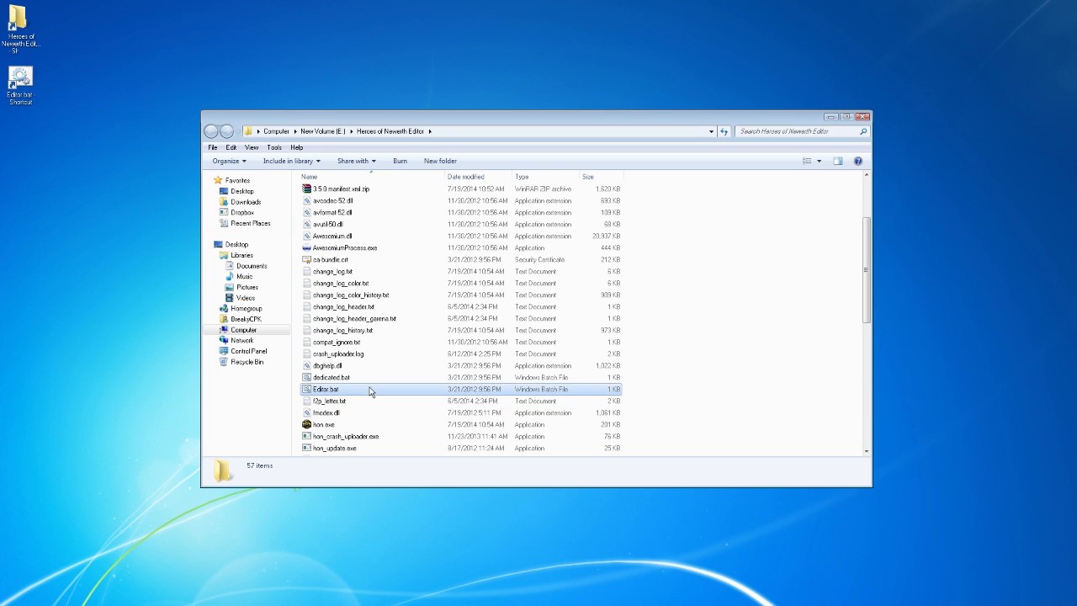
pyautogui.click(332, 427)
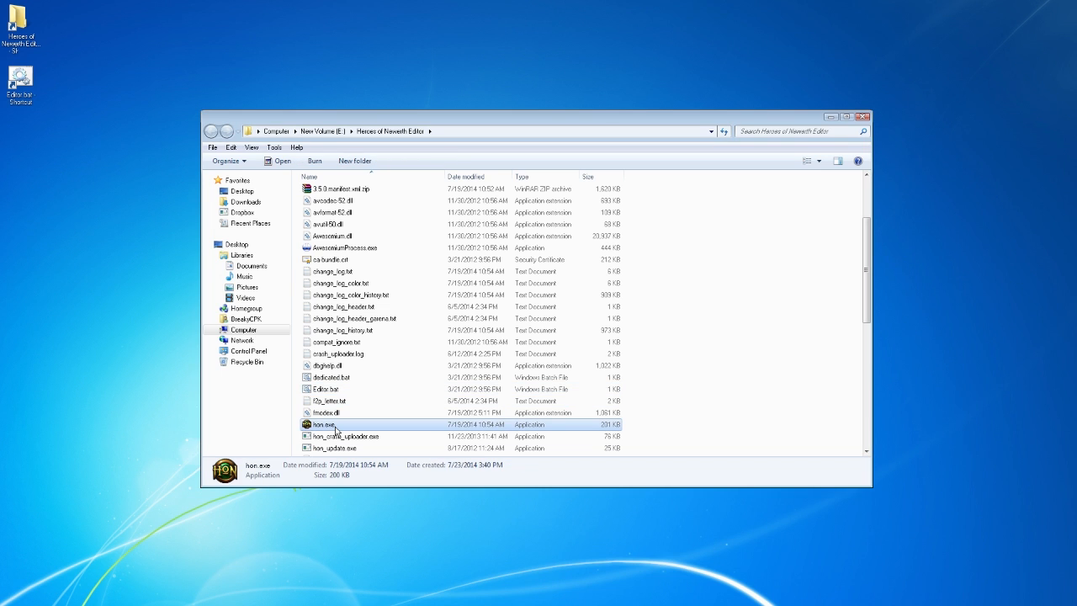
pyautogui.moveTo(334, 428); pyautogui.dragTo(331, 426, button='right')
pyautogui.click(326, 424)
pyautogui.rightClick(328, 427)
pyautogui.click(378, 376)
pyautogui.moveTo(327, 441); pyautogui.dragTo(57, 251)
# - Delete the hon.exe shortcut from the Heroes of Newerth Editor folder and line up its desktop copy beneath the Editor.bat shortcut
pyautogui.click(347, 440)
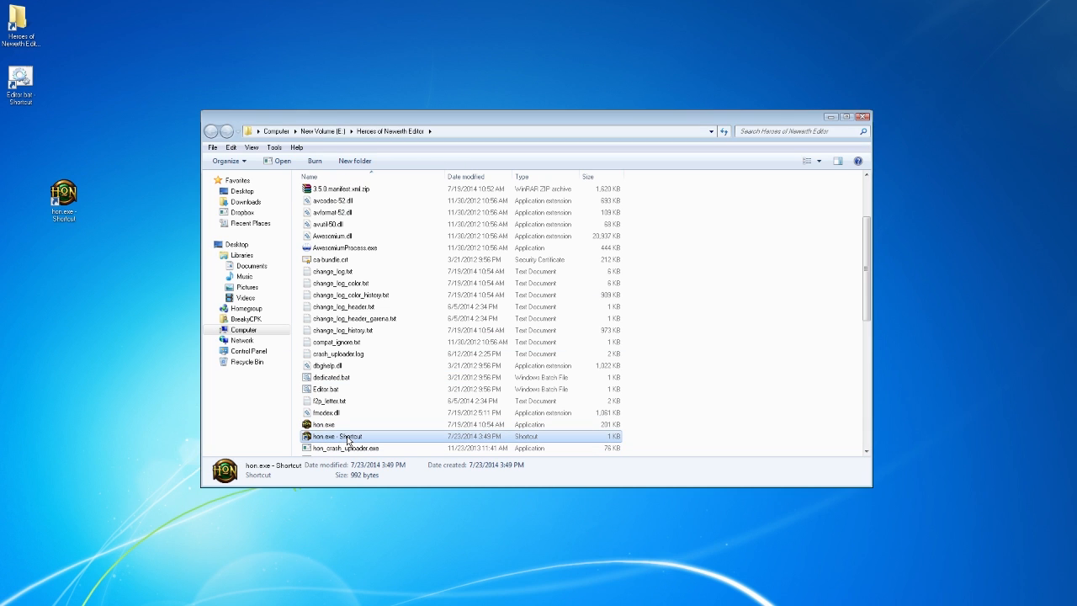
pyautogui.press('Delete')
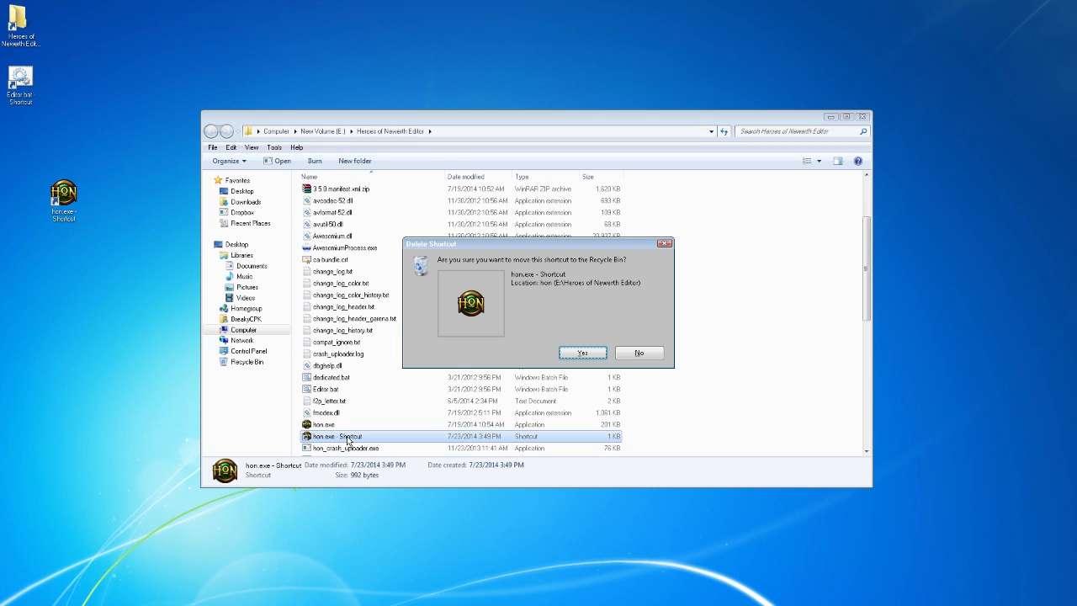
pyautogui.click(587, 354)
pyautogui.moveTo(73, 204); pyautogui.dragTo(27, 138)
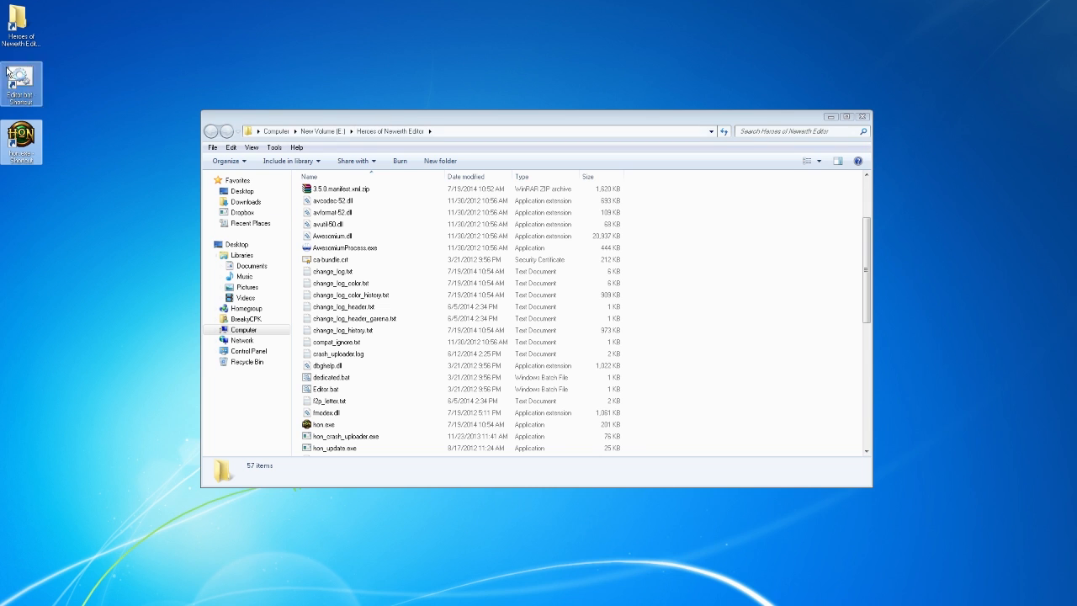
# - Launch the Heroes of Newerth map editor from its desktop shortcut and collapse the Entity Properties panel
pyautogui.click(472, 117)
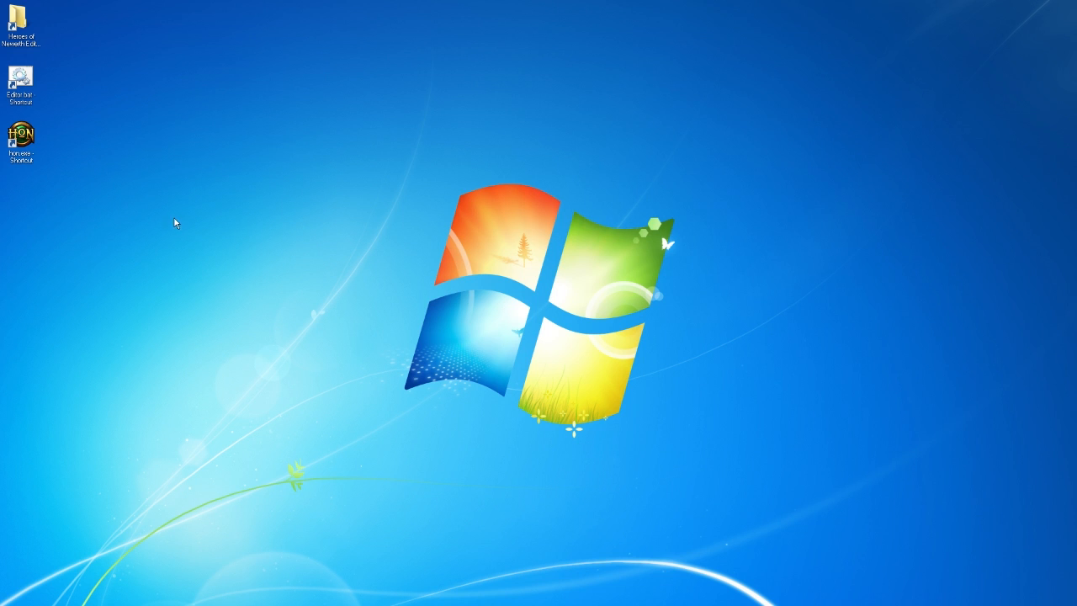
pyautogui.doubleClick(34, 80)
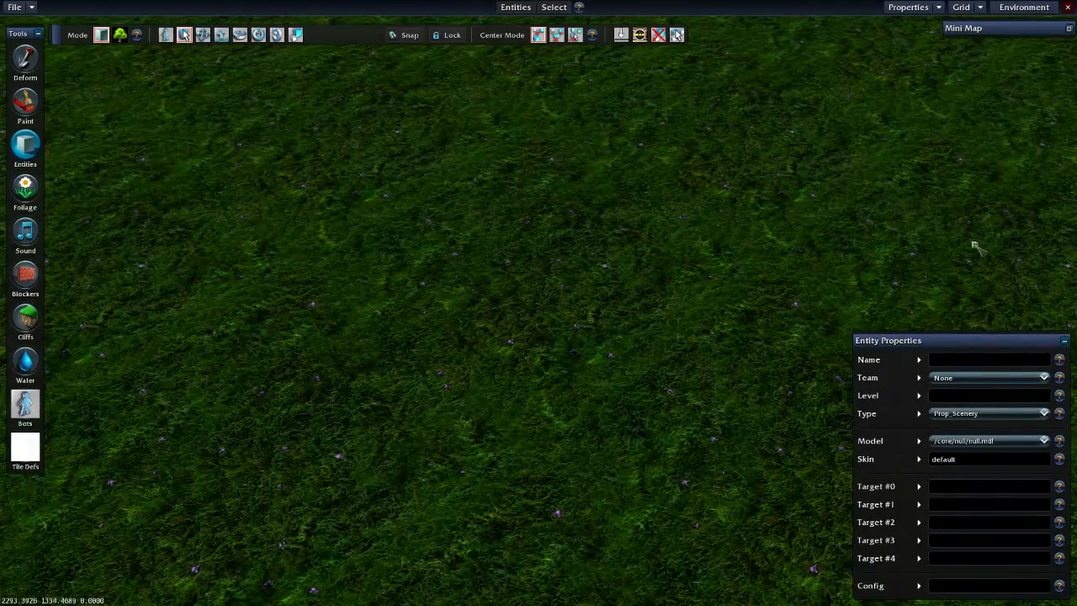
pyautogui.click(1065, 342)
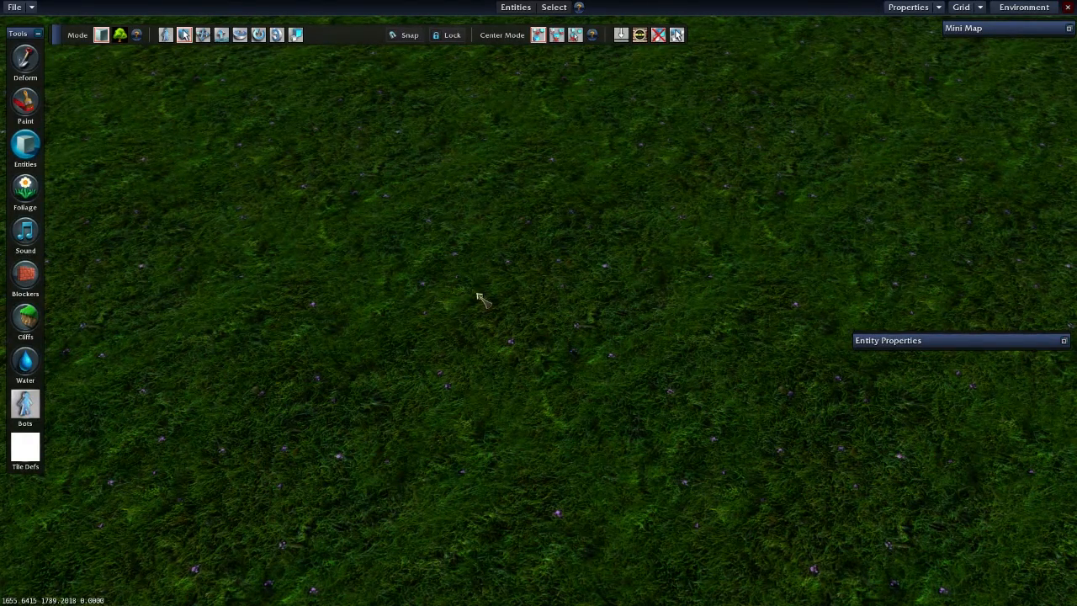
# - Look around the default grass terrain by moving the camera across it in all directions
pyautogui.press('s')
pyautogui.press('a')
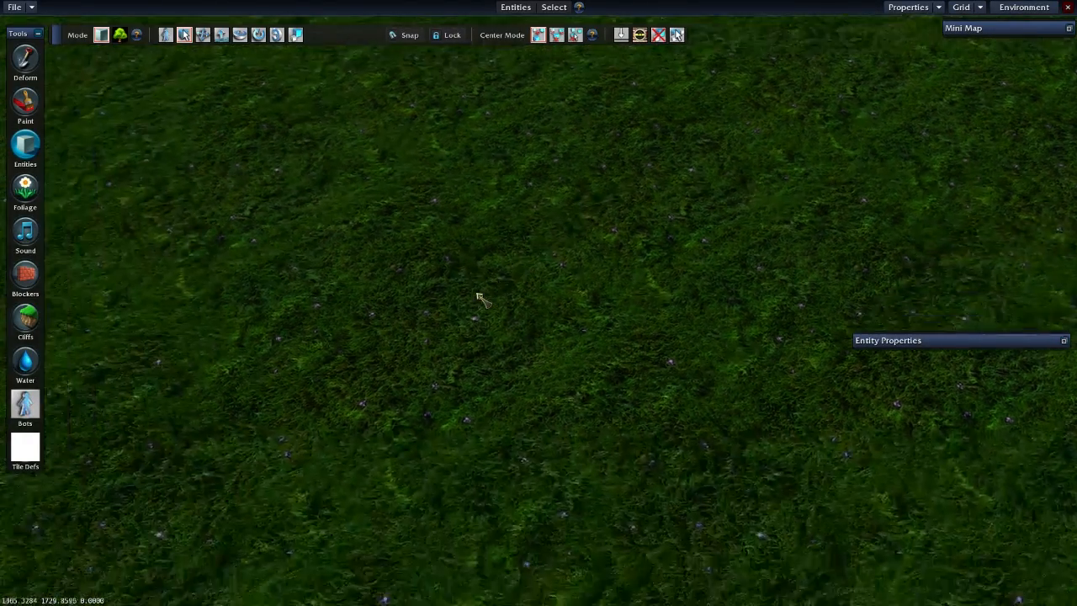
pyautogui.press('a')
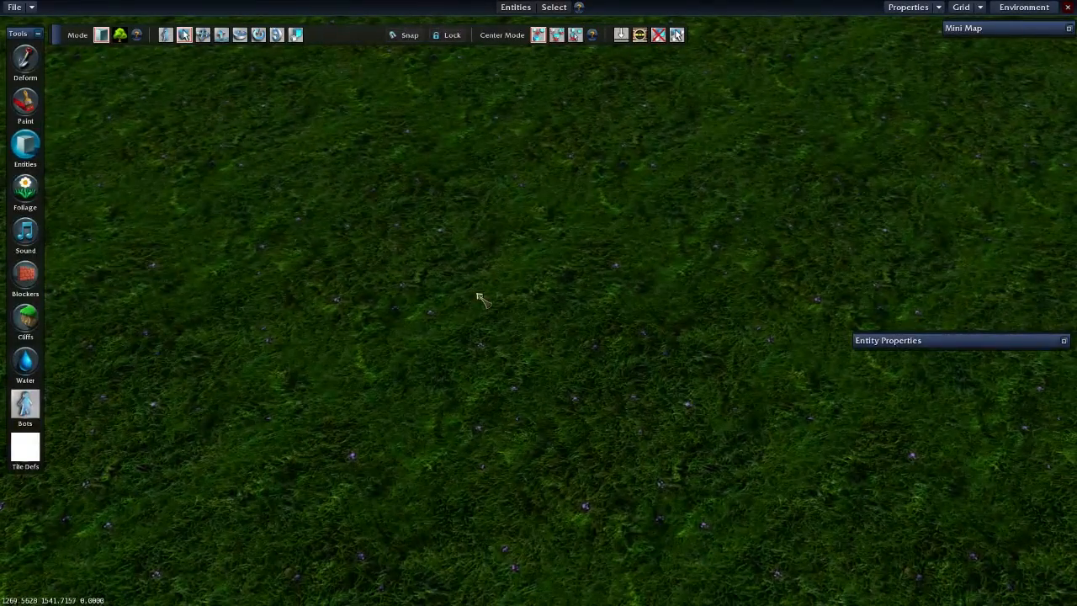
pyautogui.press('d')
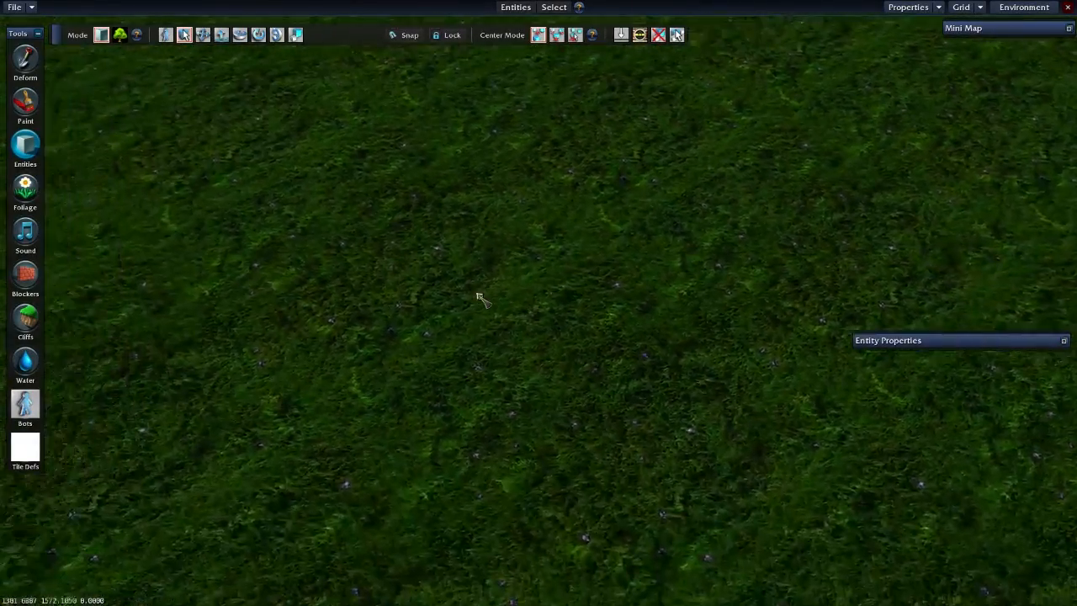
pyautogui.press('s')
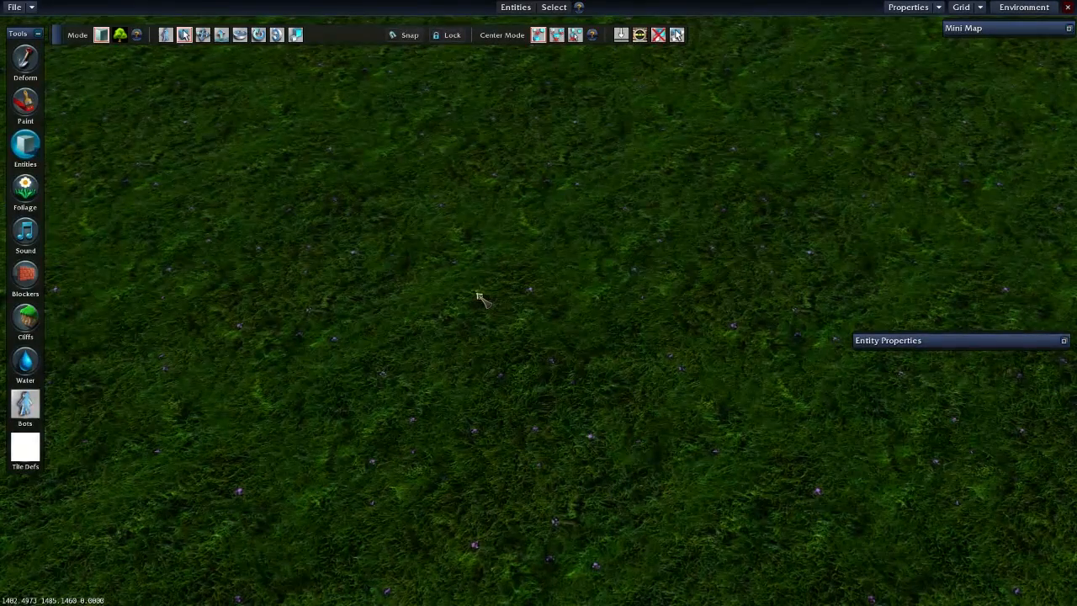
pyautogui.press('w')
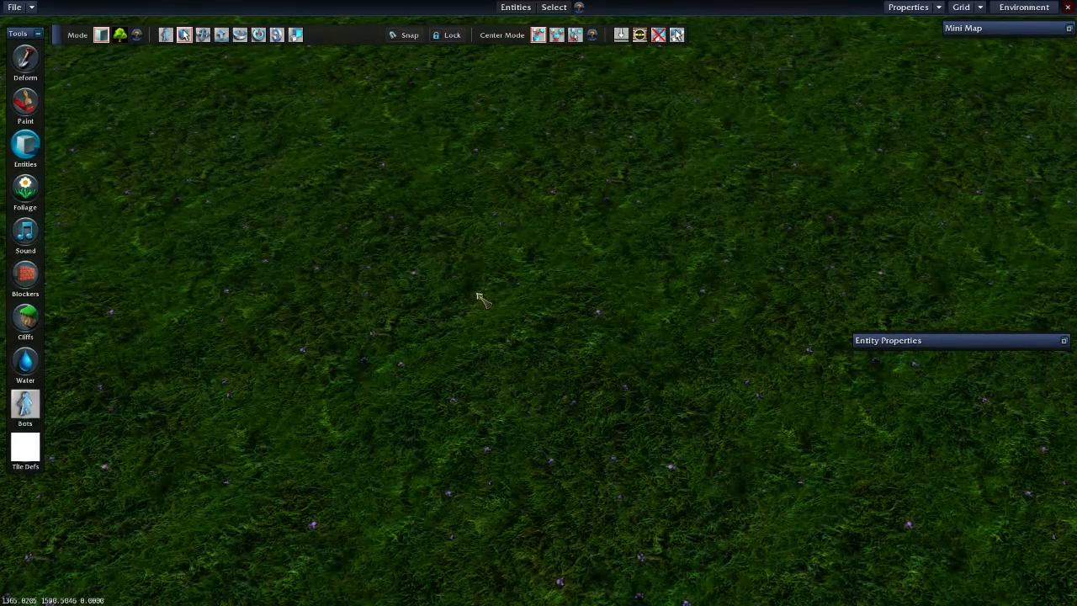
pyautogui.press('w')
pyautogui.press('a')
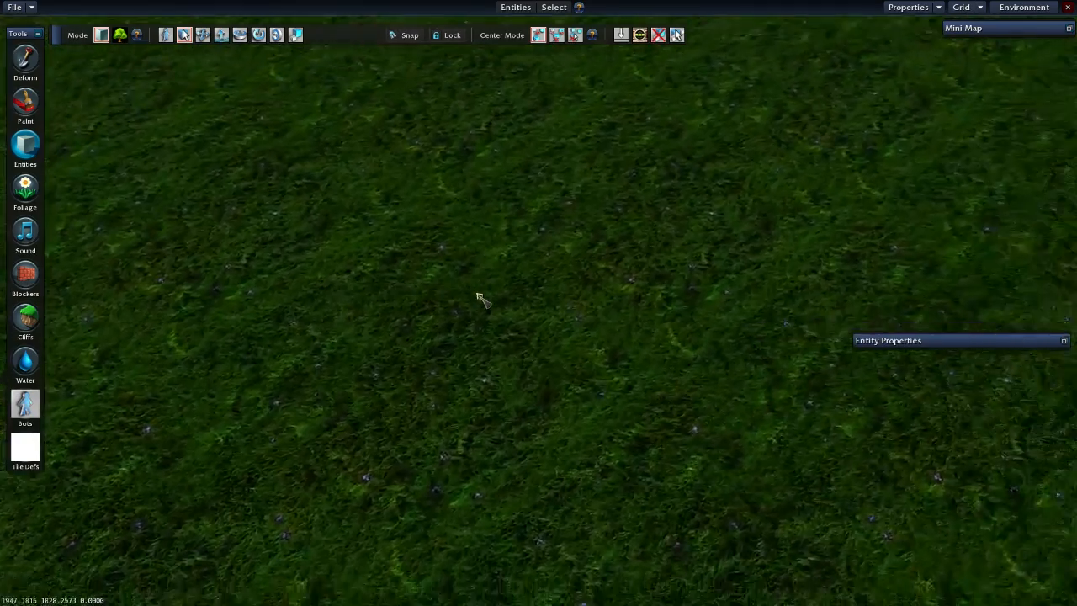
pyautogui.press('w')
pyautogui.press('a')
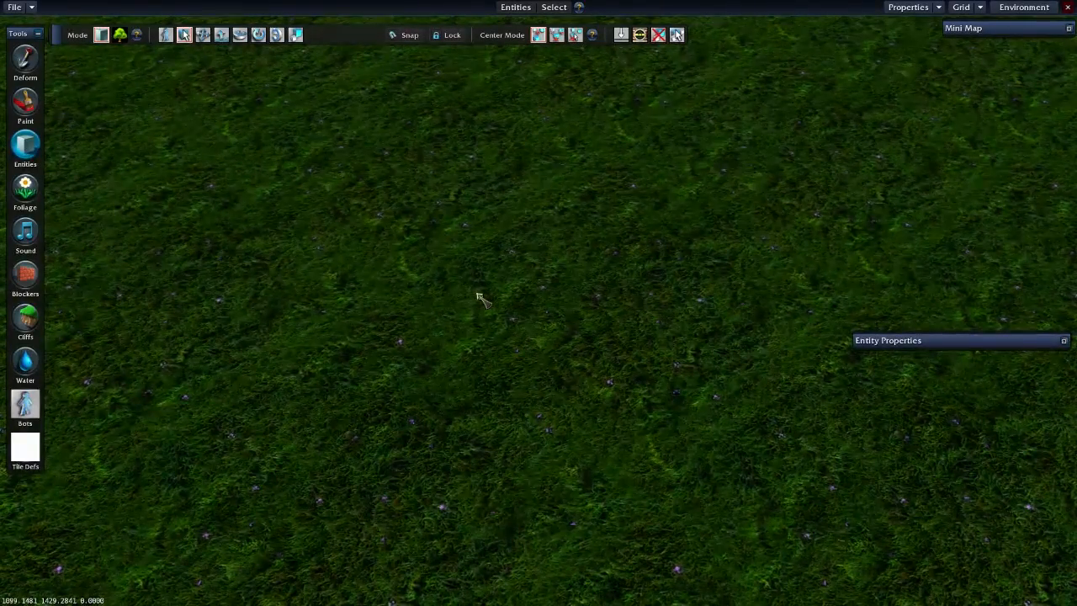
pyautogui.press('w')
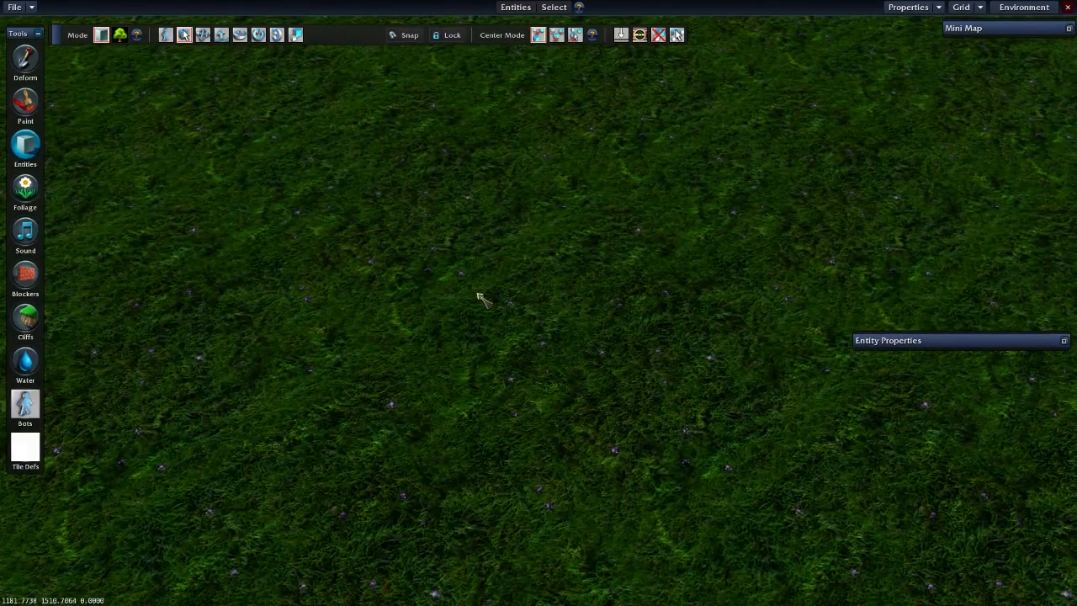
# - Examine the extent and edges of the default map from different zoom levels and a flatter camera angle
pyautogui.scroll(-10, 479, 295)
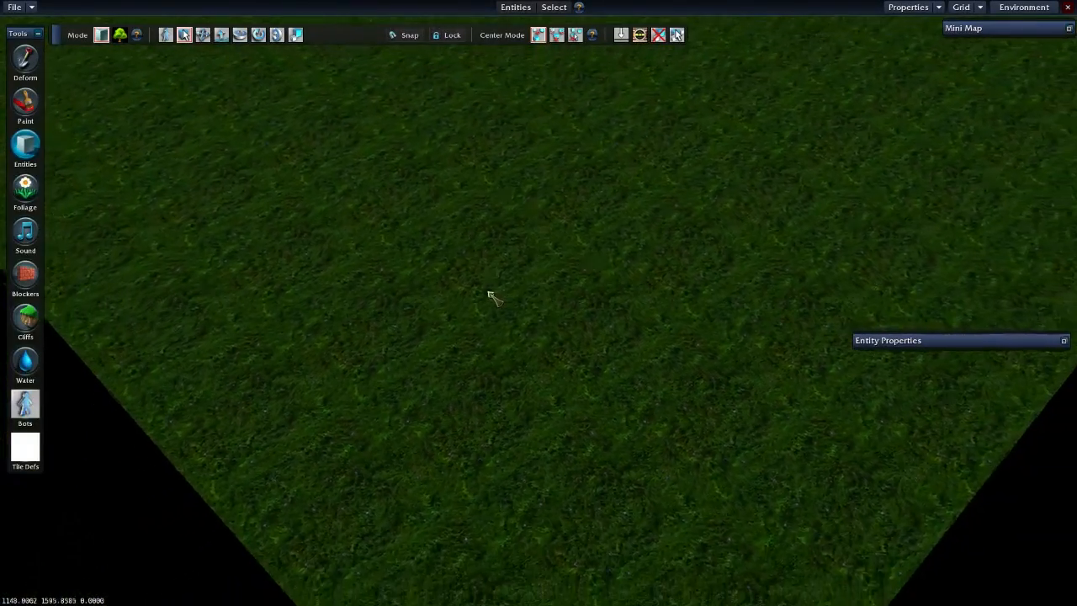
pyautogui.scroll(-5, 492, 300)
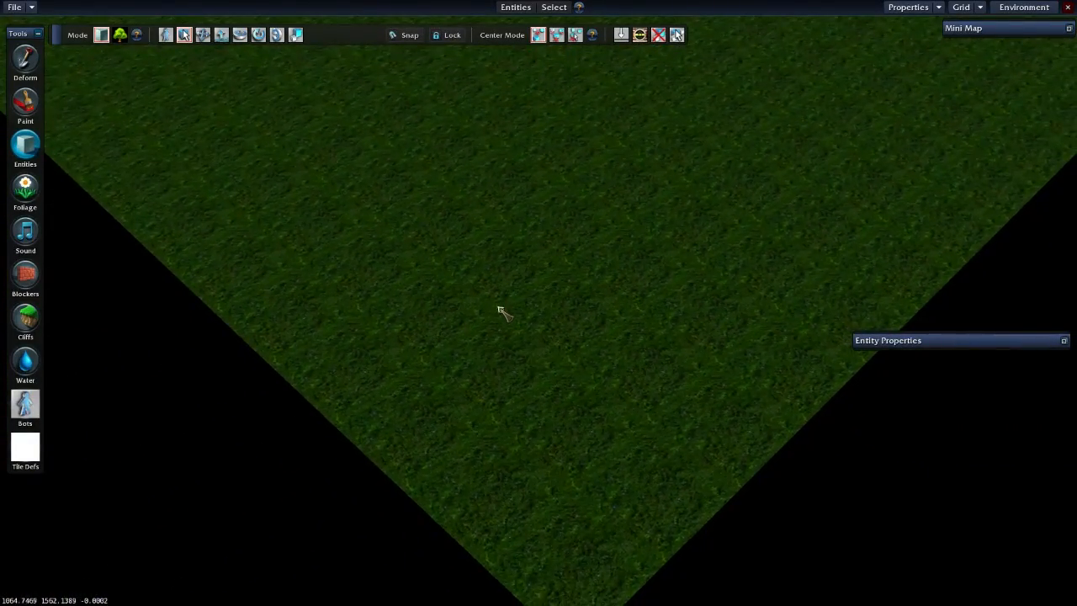
pyautogui.scroll(5, 500, 331)
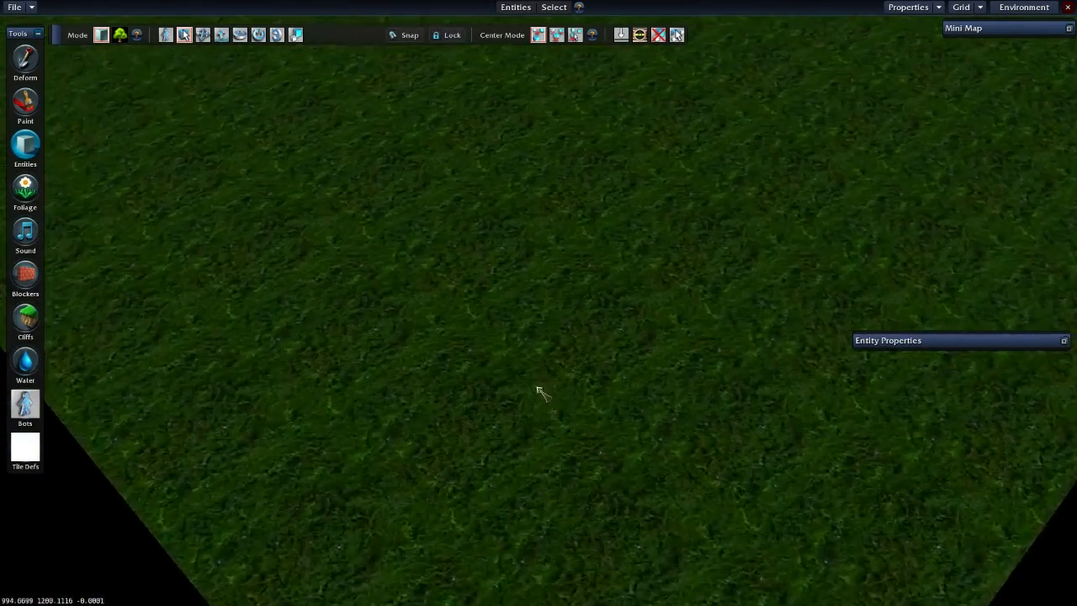
pyautogui.scroll(5, 541, 393)
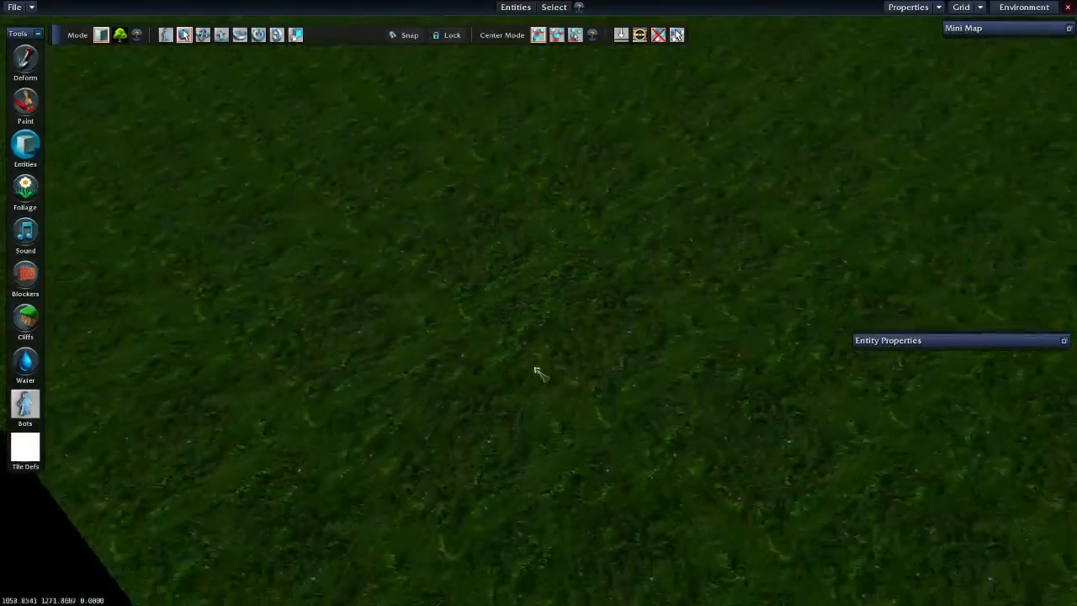
pyautogui.scroll(-5, 538, 373)
pyautogui.scroll(-3, 519, 299)
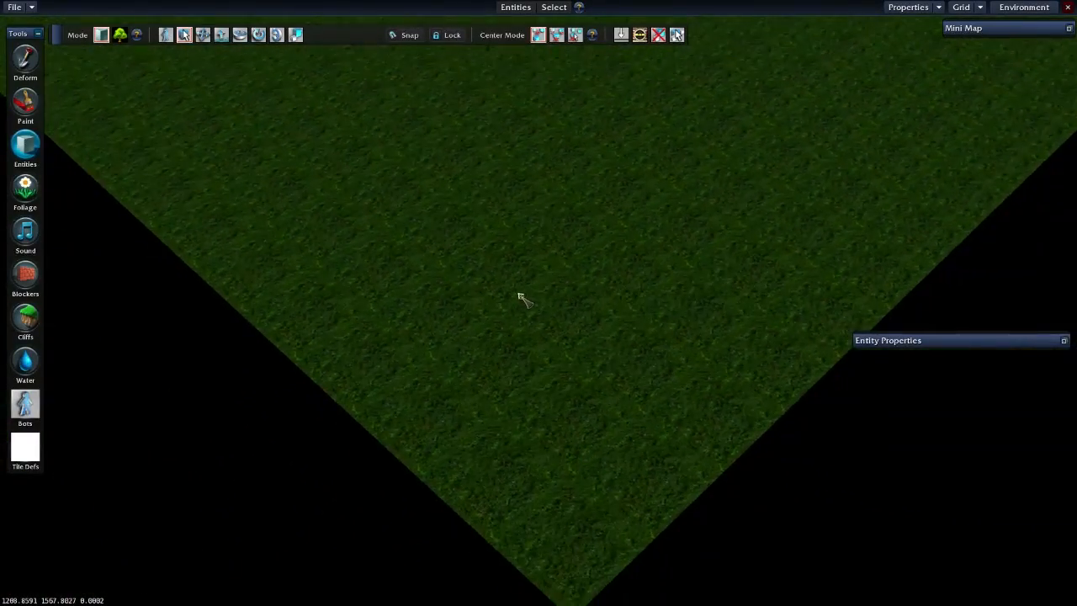
pyautogui.moveTo(482, 220)
pyautogui.mouseDown(button='middle')
pyautogui.moveTo(583, 217)
pyautogui.moveTo(572, 126)
pyautogui.moveTo(505, 134)
pyautogui.moveTo(497, 236)
pyautogui.moveTo(598, 244)
pyautogui.moveTo(602, 139)
pyautogui.moveTo(496, 142)
pyautogui.moveTo(478, 239)
pyautogui.moveTo(505, 244)
pyautogui.moveTo(502, 164)
pyautogui.moveTo(565, 184)
pyautogui.moveTo(513, 244)
pyautogui.moveTo(523, 190)
pyautogui.moveTo(623, 231)
pyautogui.moveTo(483, 221)
pyautogui.mouseUp(button='middle')
pyautogui.press('w')
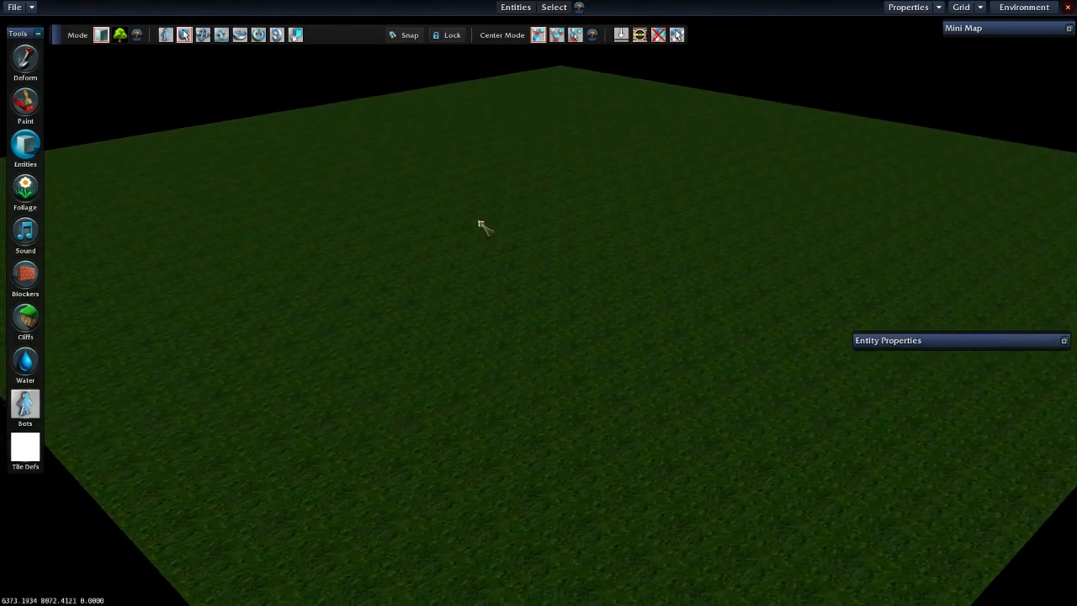
pyautogui.press('w')
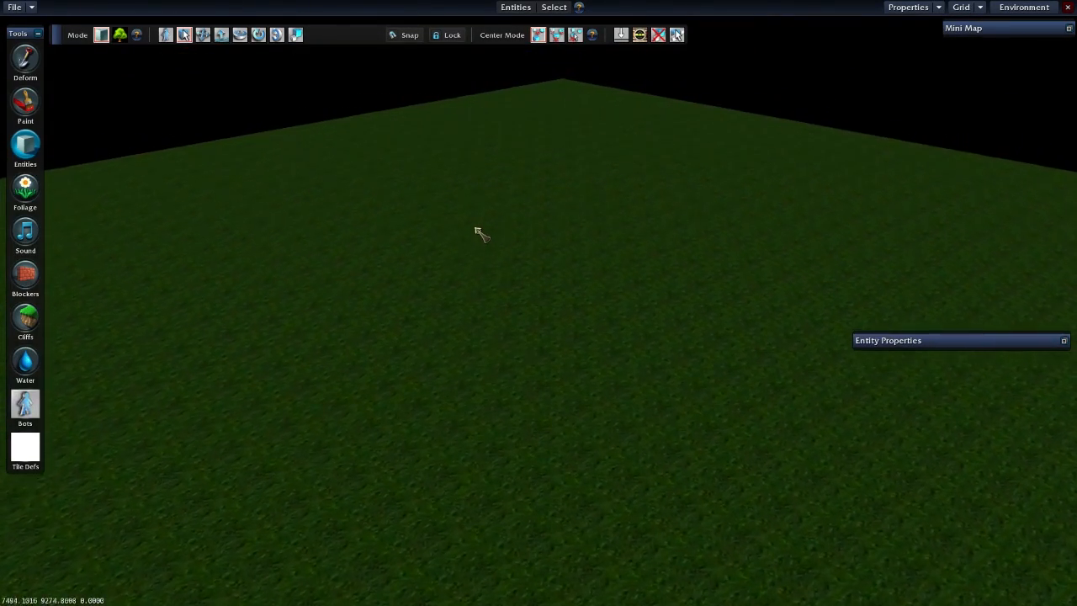
pyautogui.scroll(3, 539, 340)
pyautogui.scroll(3, 572, 359)
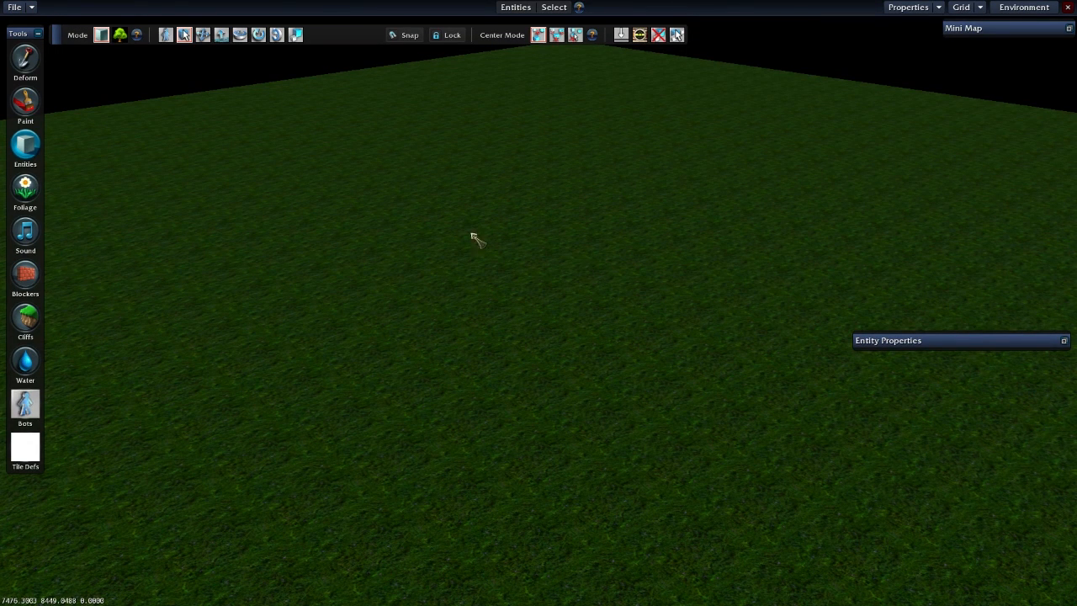
# - Create a new map named BreakyTest with map size 9, map scale 32, 5 maximum players per team and texture scale 16
pyautogui.click(30, 7)
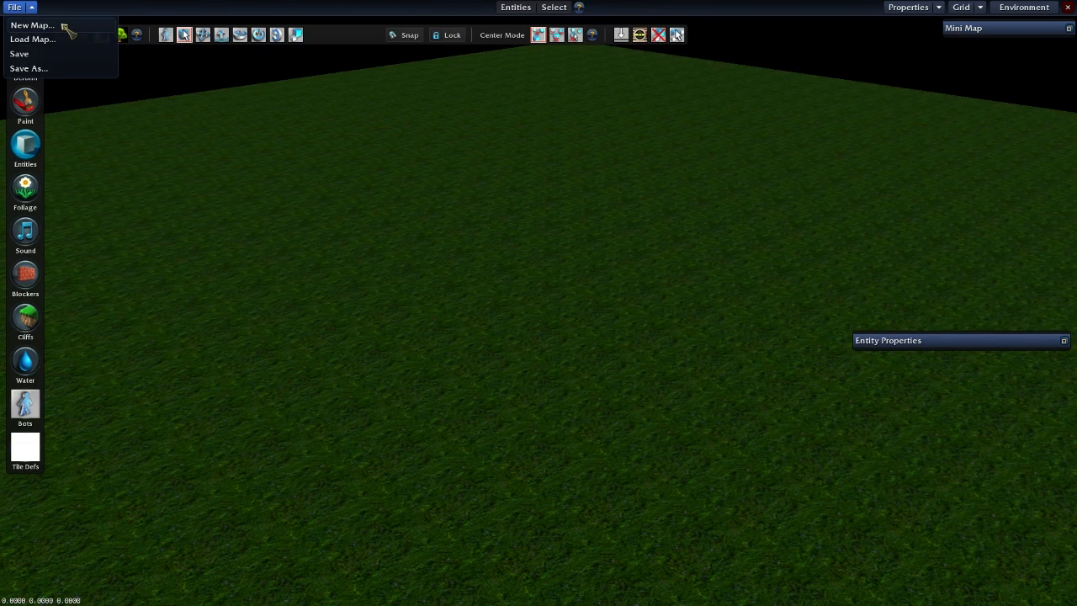
pyautogui.click(33, 25)
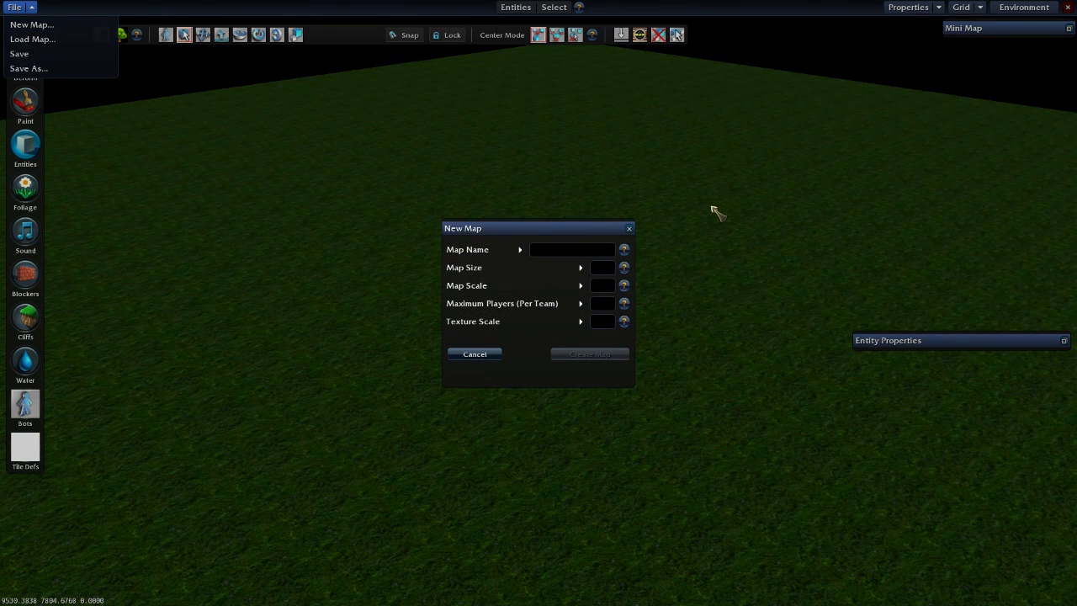
pyautogui.write('BreakyTest')
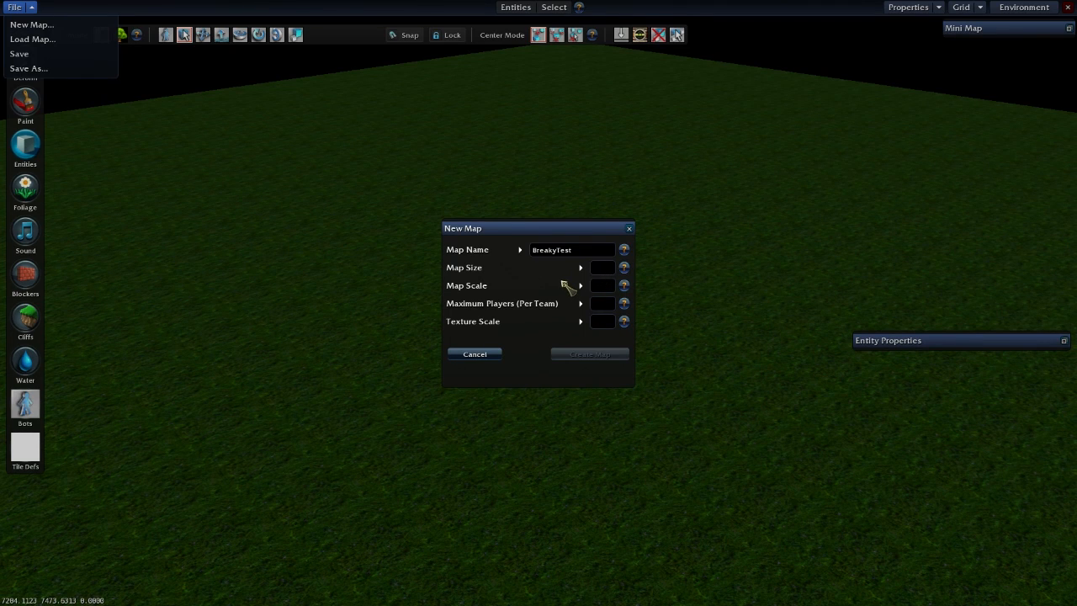
pyautogui.write('9')
pyautogui.click(602, 286)
pyautogui.write('32')
pyautogui.click(602, 324)
pyautogui.write('16')
pyautogui.click(603, 303)
pyautogui.write('5')
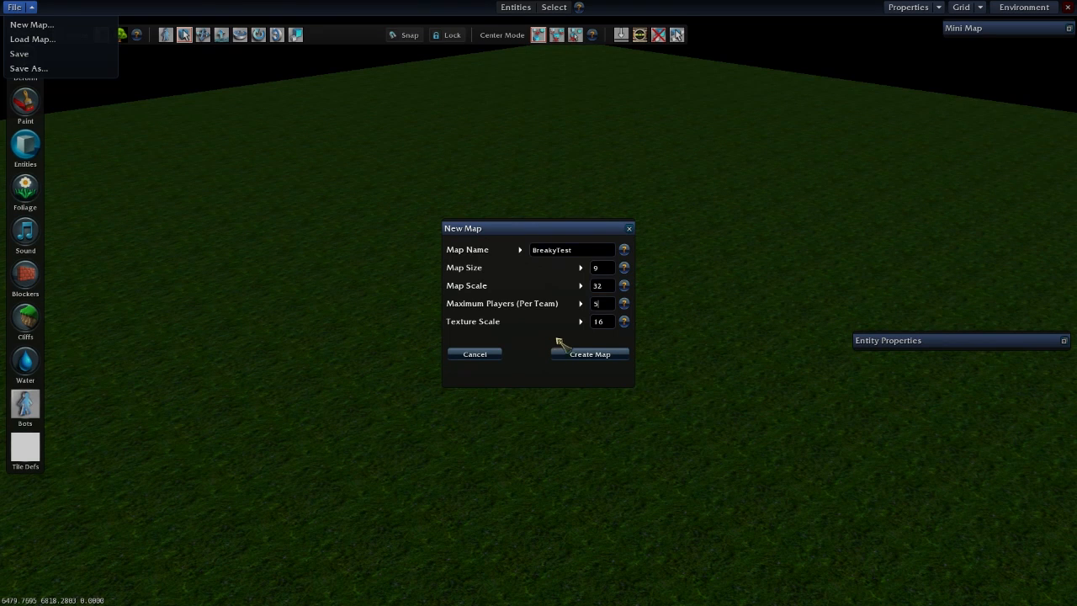
pyautogui.click(588, 358)
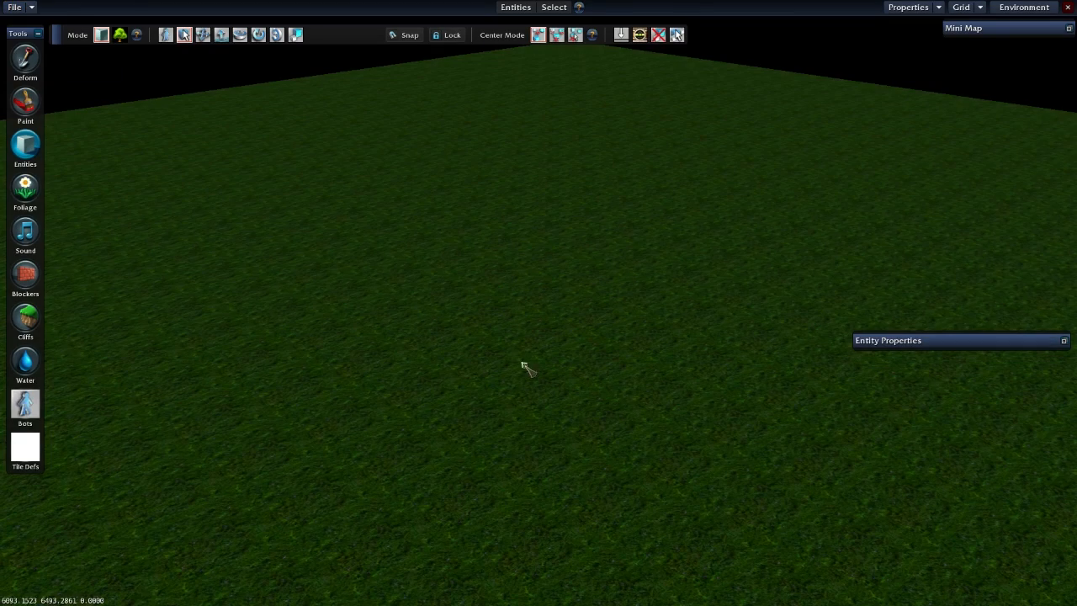
pyautogui.moveTo(501, 323); pyautogui.dragTo(509, 323, button='right')
pyautogui.scroll(3, 514, 319)
pyautogui.scroll(-5, 519, 315)
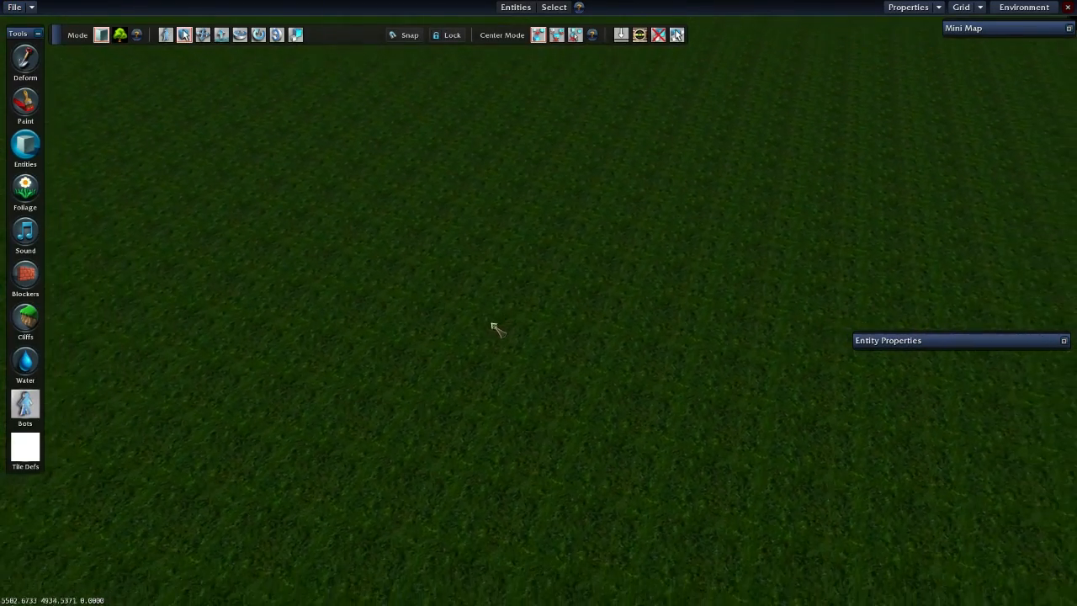
pyautogui.moveTo(455, 341)
pyautogui.mouseDown(button='right')
pyautogui.moveTo(455, 328)
pyautogui.moveTo(467, 338)
pyautogui.mouseUp(button='right')
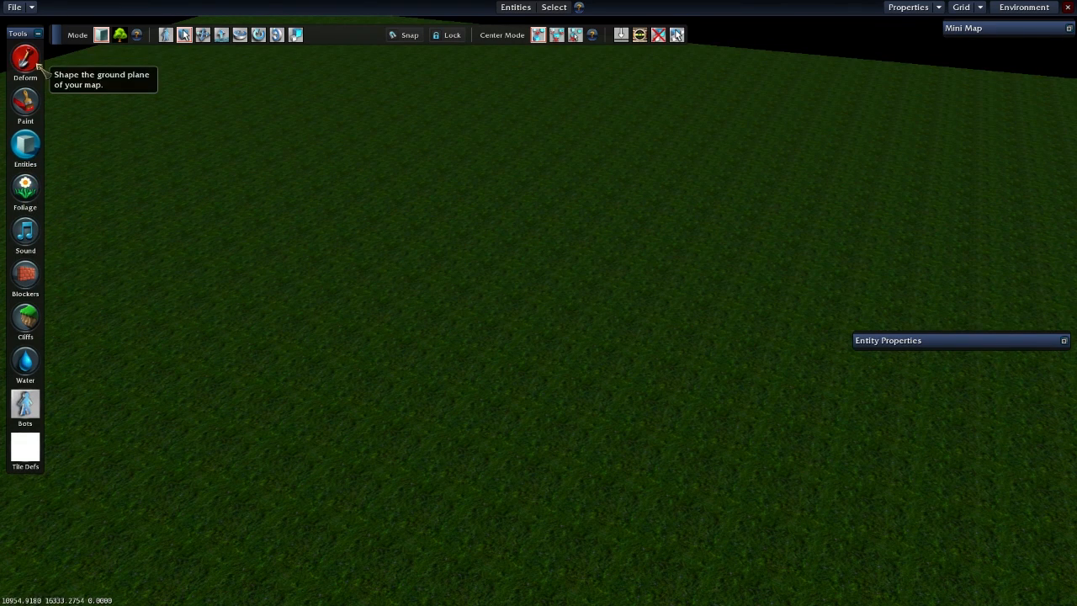
# - Switch from entity editing to Deform in Raise/Lower mode and bring the new map's open ground closer into view
pyautogui.scroll(-4, 190, 225)
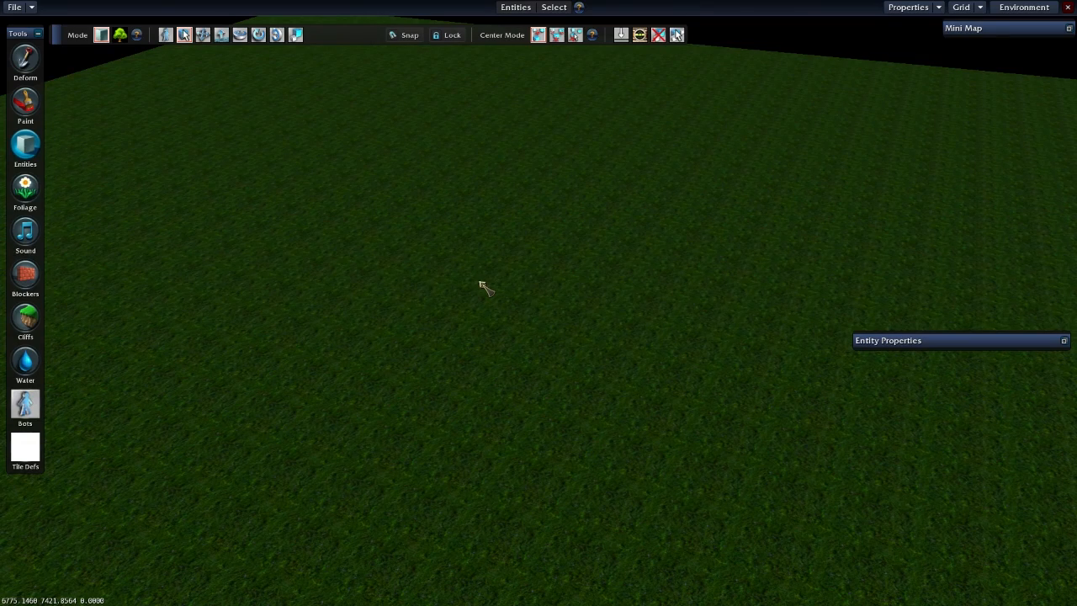
pyautogui.moveTo(414, 278)
pyautogui.mouseDown(button='right')
pyautogui.moveTo(488, 278)
pyautogui.moveTo(472, 261)
pyautogui.moveTo(414, 262)
pyautogui.mouseUp(button='right')
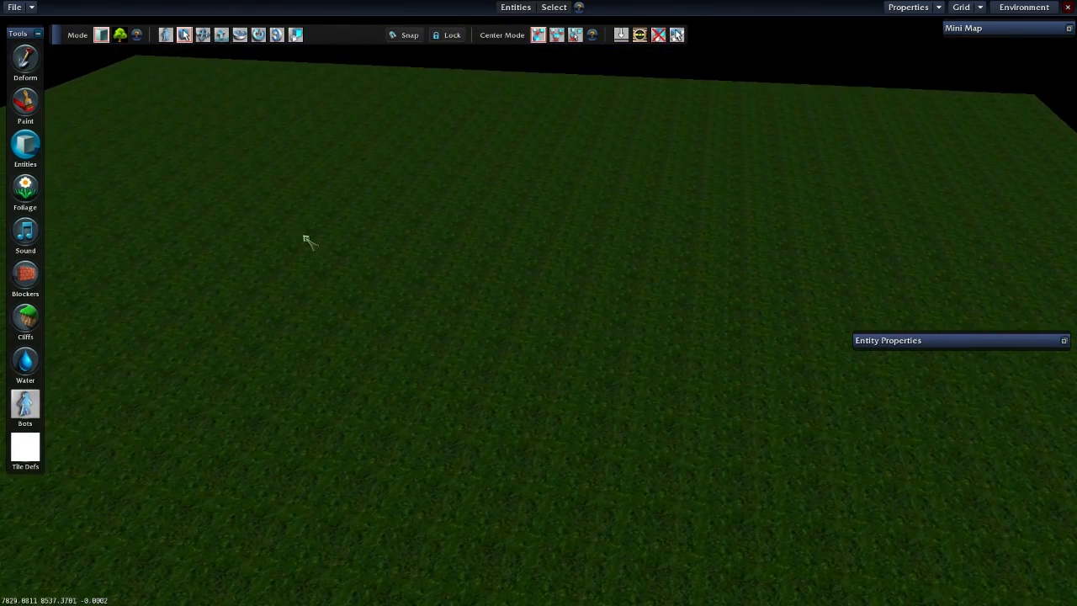
pyautogui.click(27, 59)
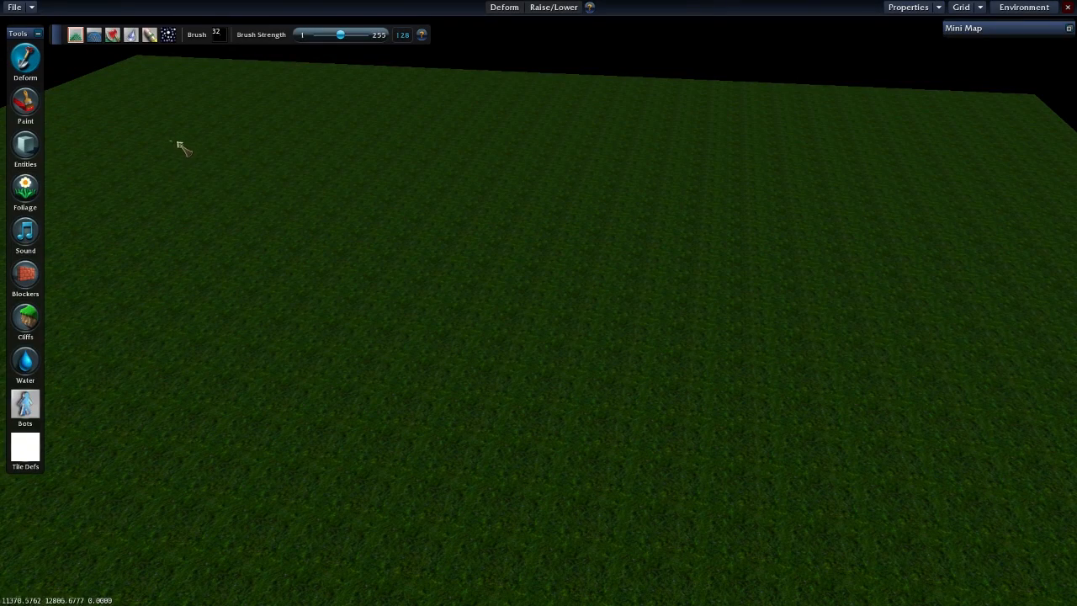
pyautogui.press('w')
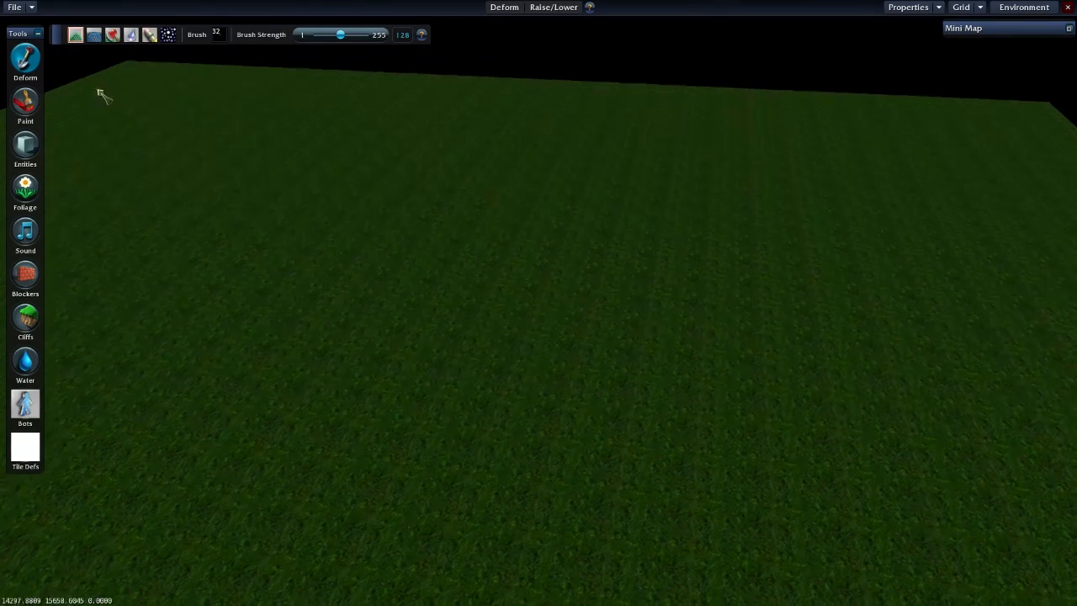
pyautogui.press('c')
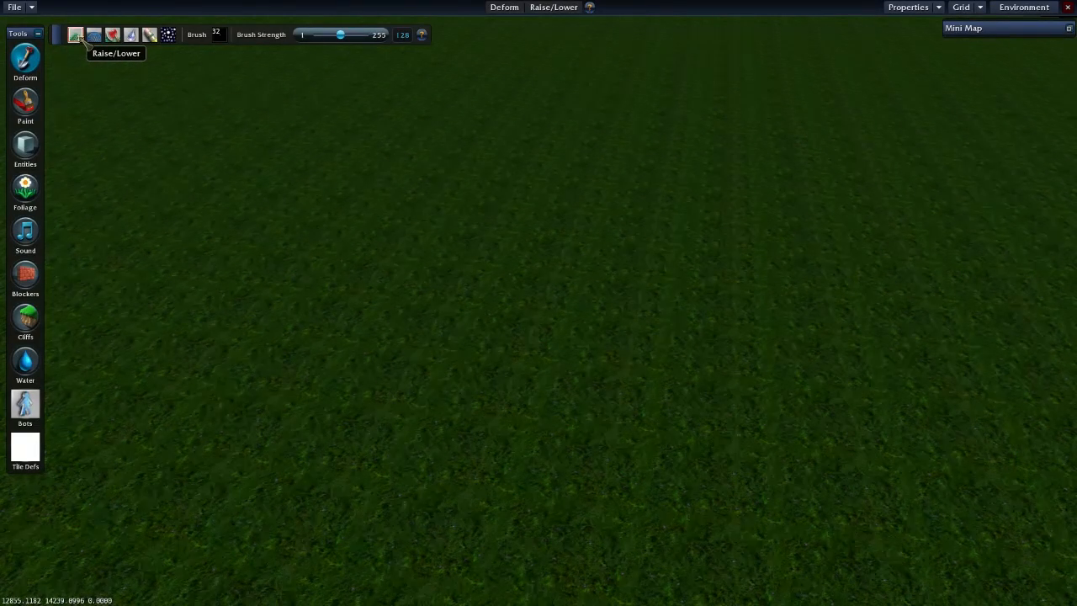
pyautogui.press('a')
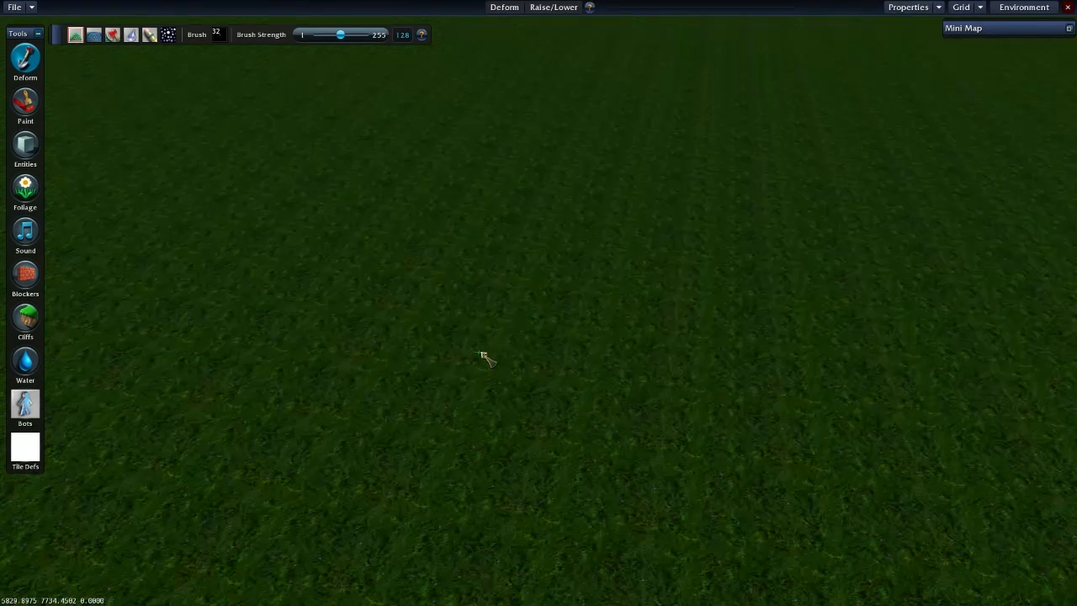
# - Try several soft round brush sizes for terrain deformation and settle on a medium-large soft round brush
pyautogui.click(223, 38)
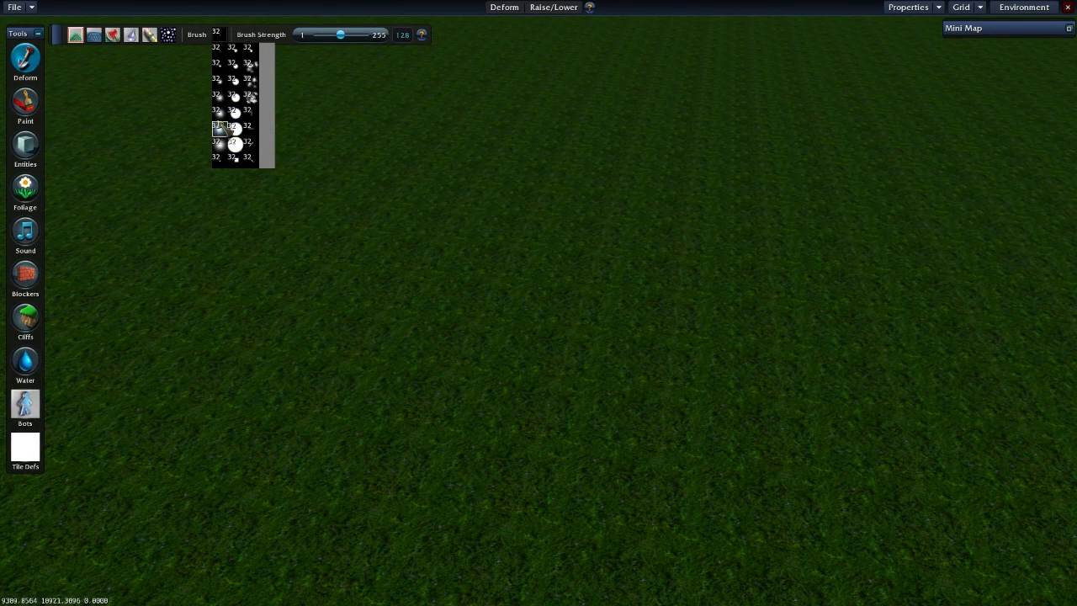
pyautogui.click(221, 126)
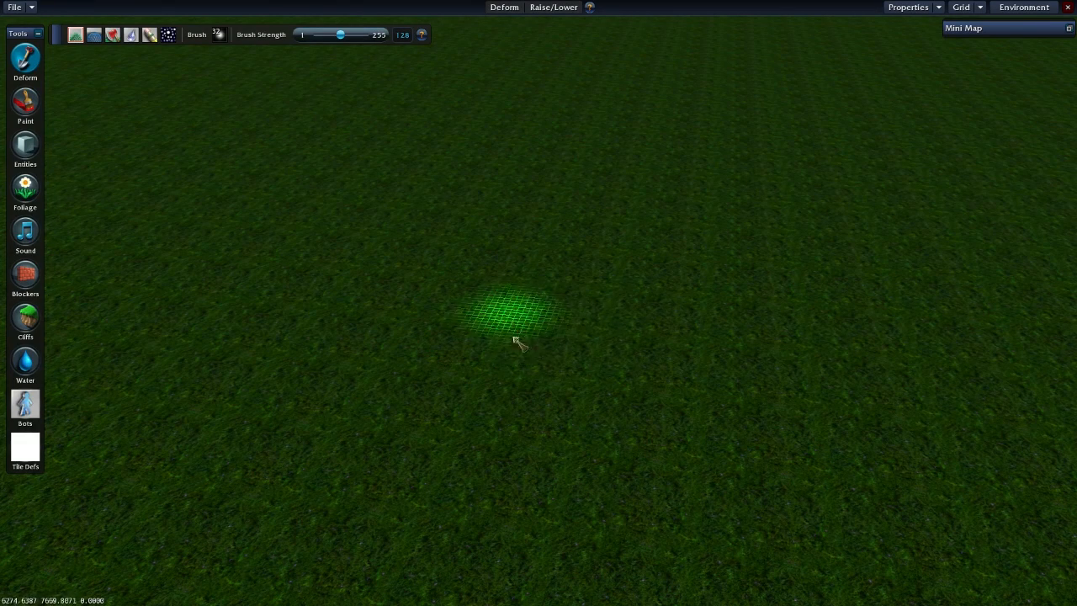
pyautogui.click(218, 35)
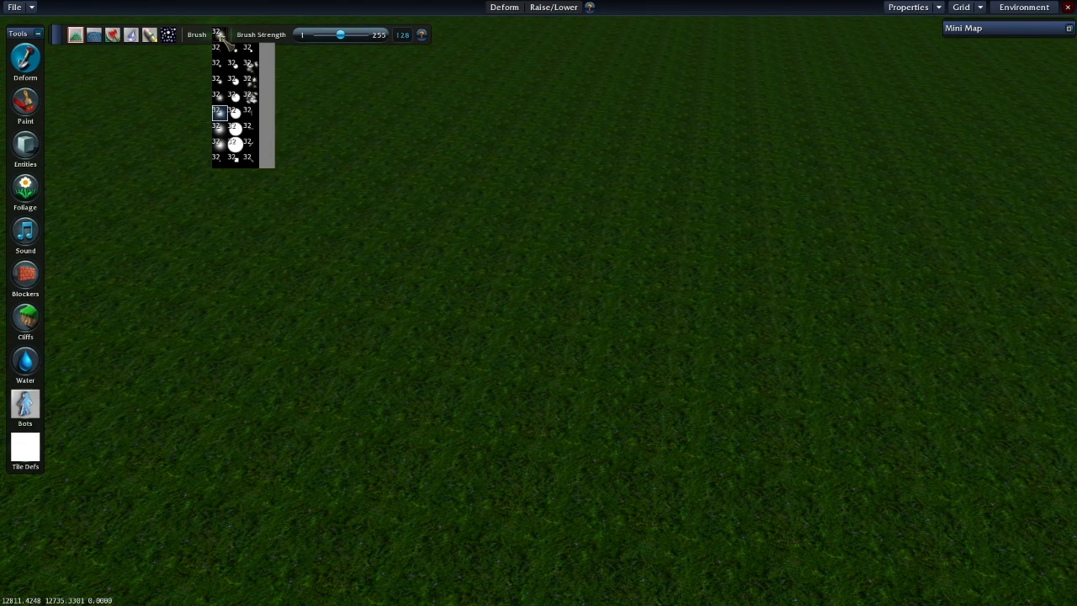
pyautogui.click(217, 145)
pyautogui.click(218, 35)
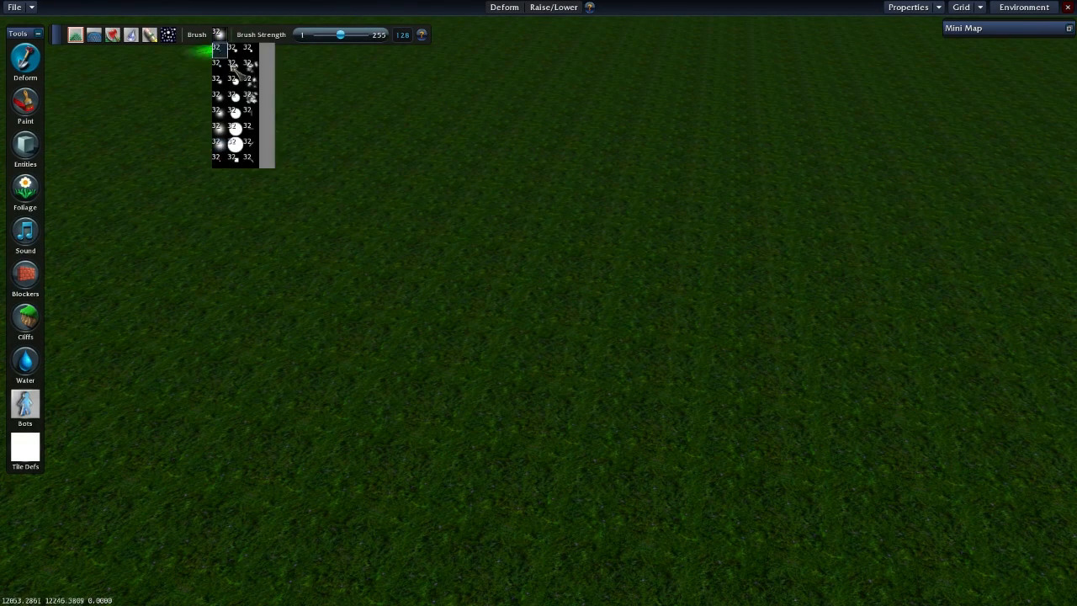
pyautogui.click(217, 80)
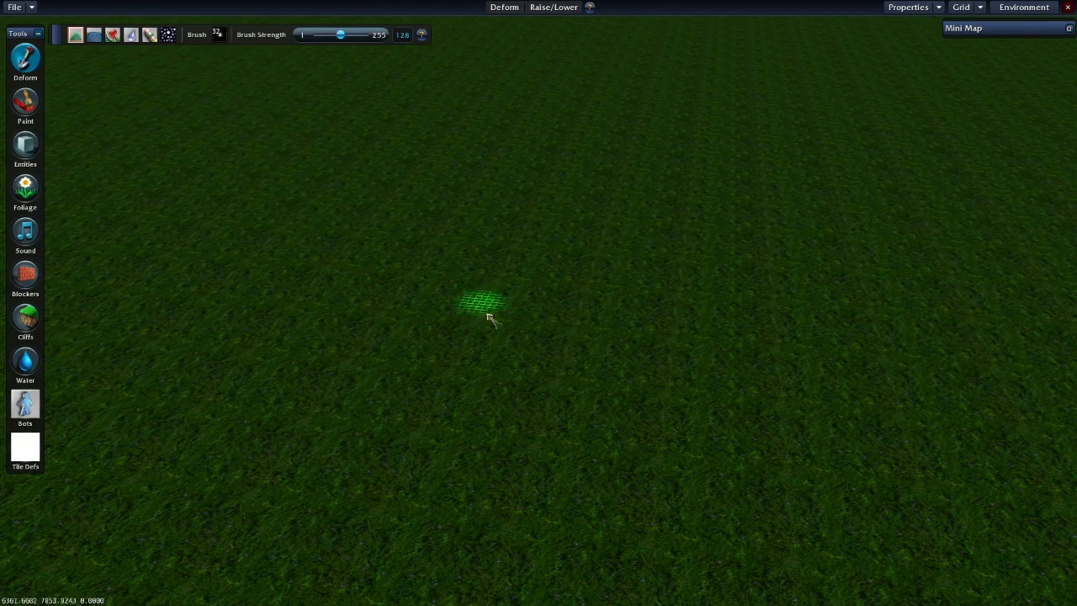
pyautogui.click(217, 34)
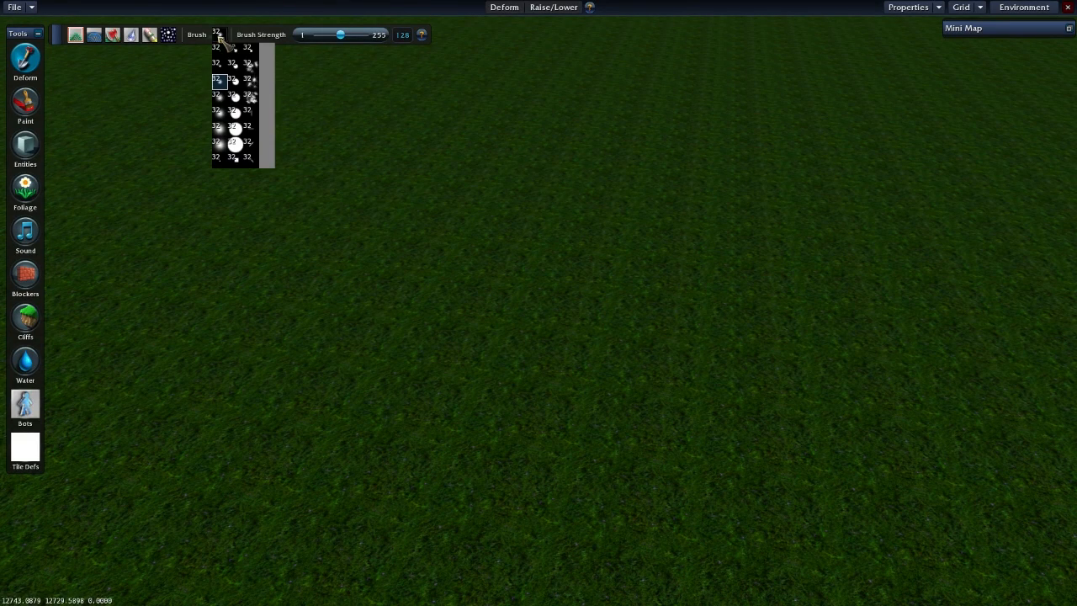
pyautogui.click(221, 114)
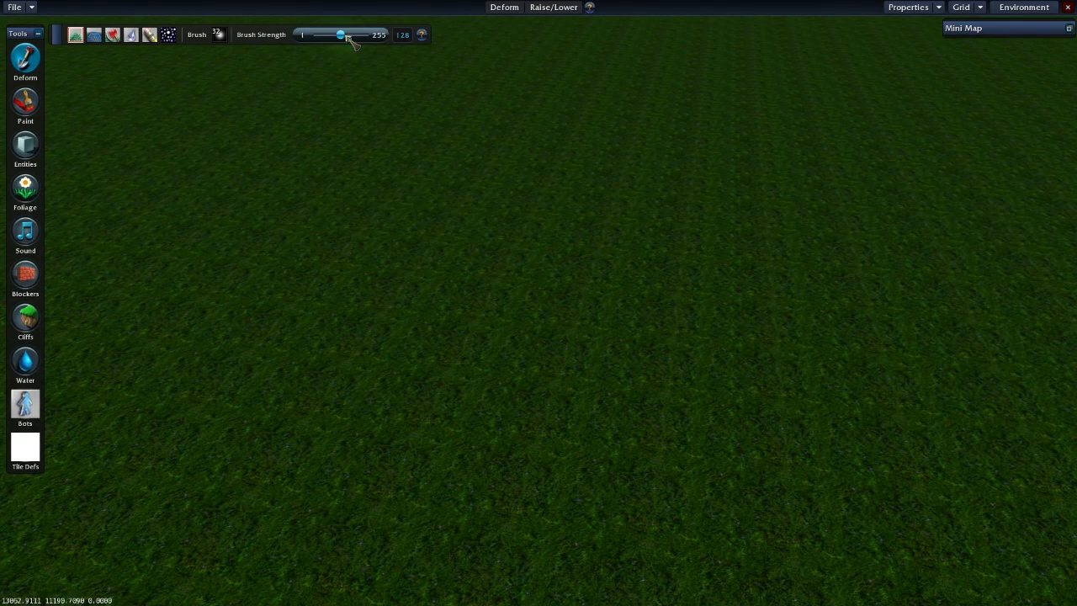
# - Set the brush strength to 30 and raise a rounded hill in the open grass
pyautogui.moveTo(341, 36); pyautogui.dragTo(377, 42)
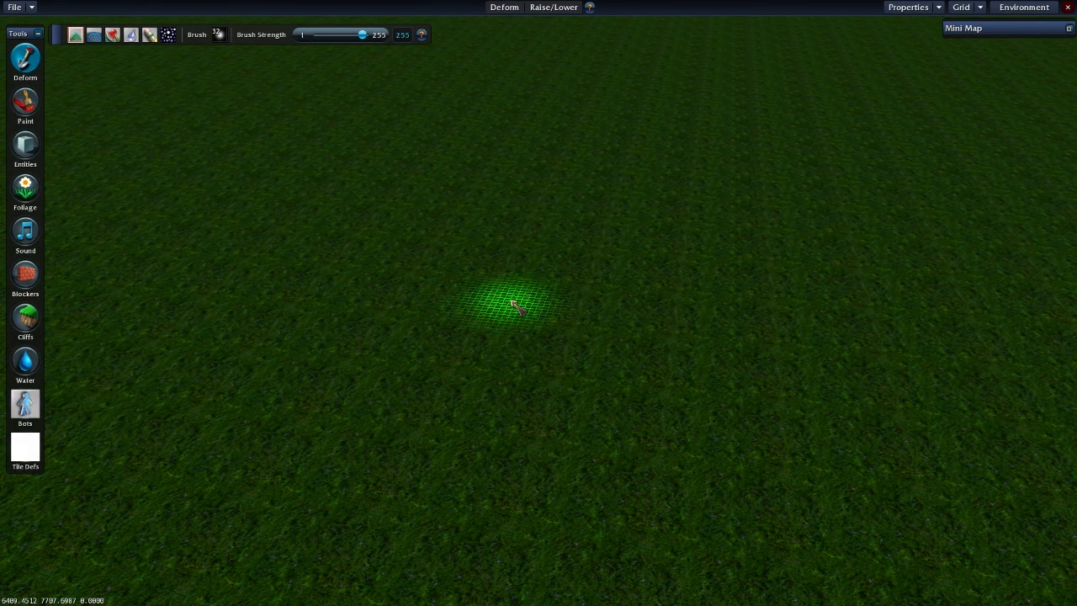
pyautogui.moveTo(363, 36); pyautogui.dragTo(334, 41)
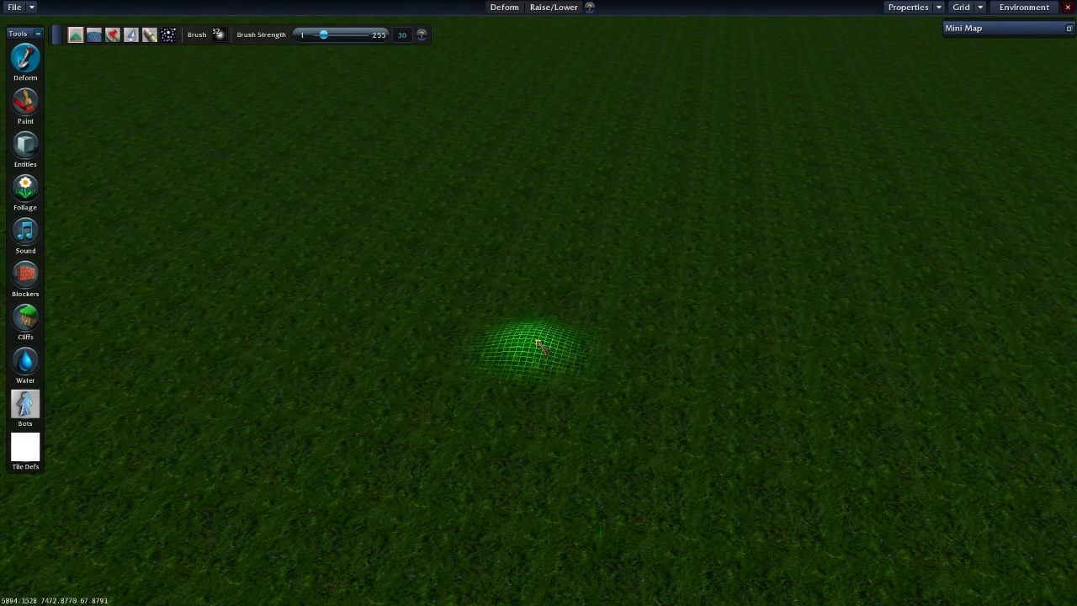
pyautogui.moveTo(517, 347)
pyautogui.mouseDown()
pyautogui.moveTo(526, 379)
pyautogui.moveTo(584, 365)
pyautogui.moveTo(563, 341)
pyautogui.moveTo(483, 352)
pyautogui.moveTo(567, 385)
pyautogui.moveTo(601, 348)
pyautogui.moveTo(508, 325)
pyautogui.moveTo(511, 408)
pyautogui.moveTo(645, 372)
pyautogui.moveTo(560, 325)
pyautogui.moveTo(454, 349)
pyautogui.moveTo(625, 377)
pyautogui.moveTo(565, 376)
pyautogui.mouseUp()
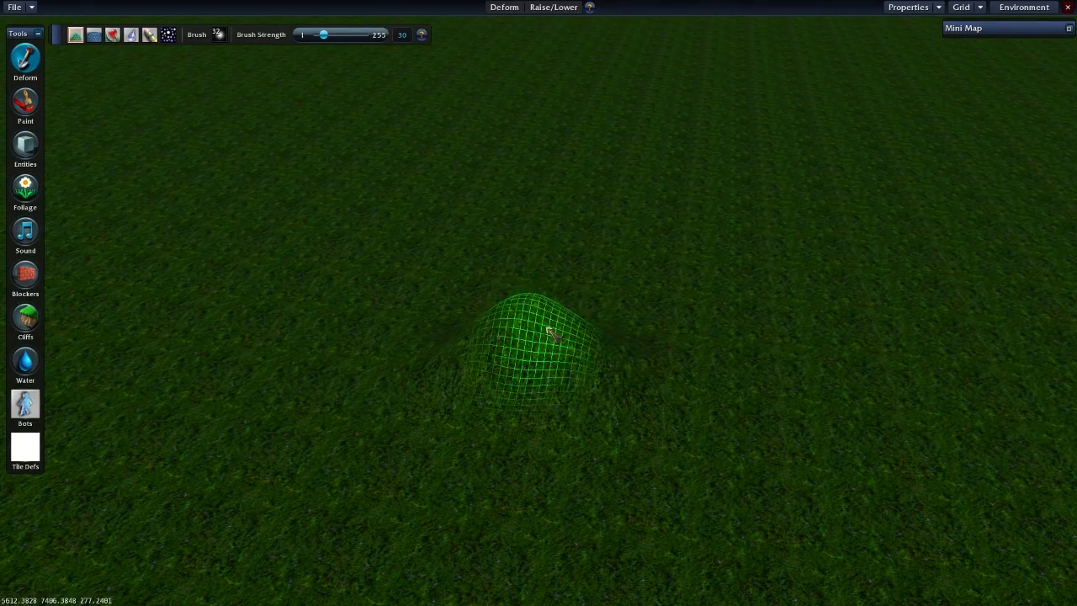
# - Lower the hill into a pit and shape the ground around its rim with the Raise/Lower brush
pyautogui.moveTo(579, 349); pyautogui.dragTo(539, 378)
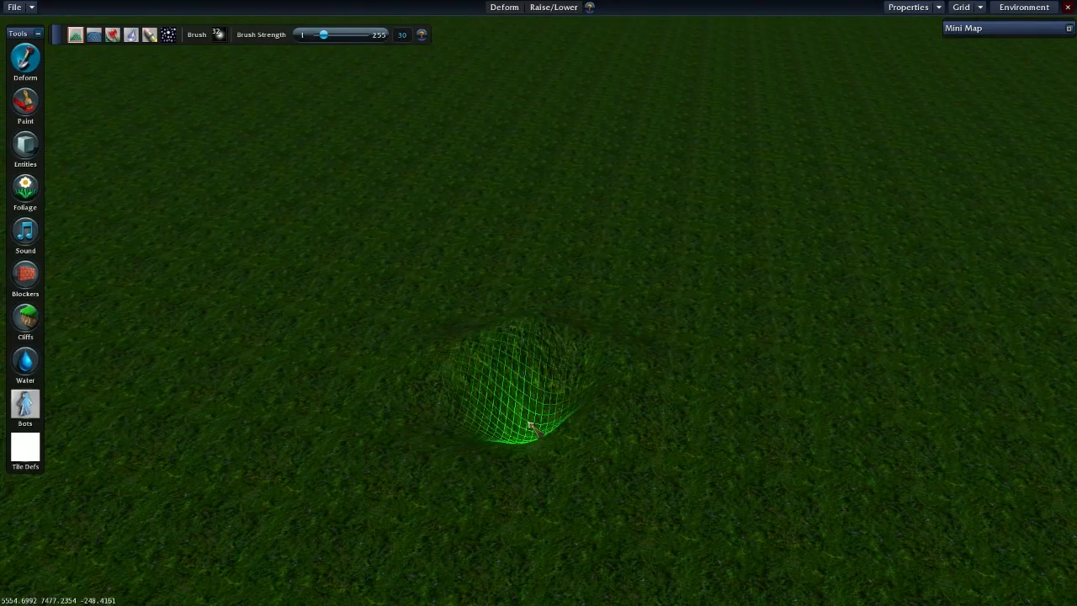
pyautogui.moveTo(514, 409)
pyautogui.mouseDown()
pyautogui.moveTo(567, 435)
pyautogui.moveTo(645, 404)
pyautogui.mouseUp()
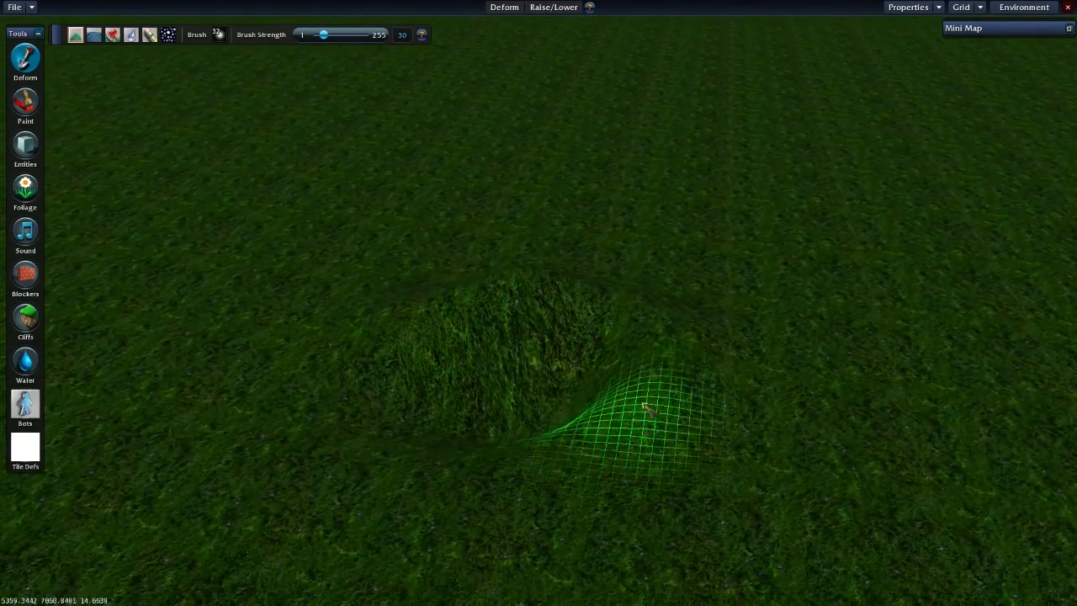
pyautogui.moveTo(538, 418); pyautogui.dragTo(541, 416)
pyautogui.scroll(-3, 537, 414)
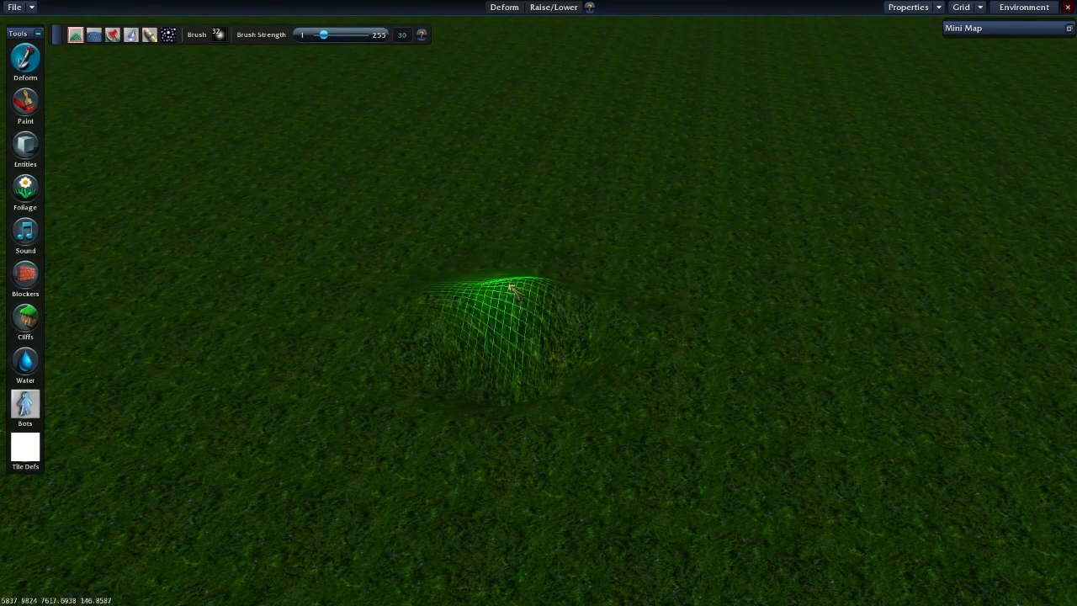
# - Set the brush strength to 255 for reshaping the pit, and use Flatten at strength 86 across it
pyautogui.moveTo(331, 37); pyautogui.dragTo(393, 43)
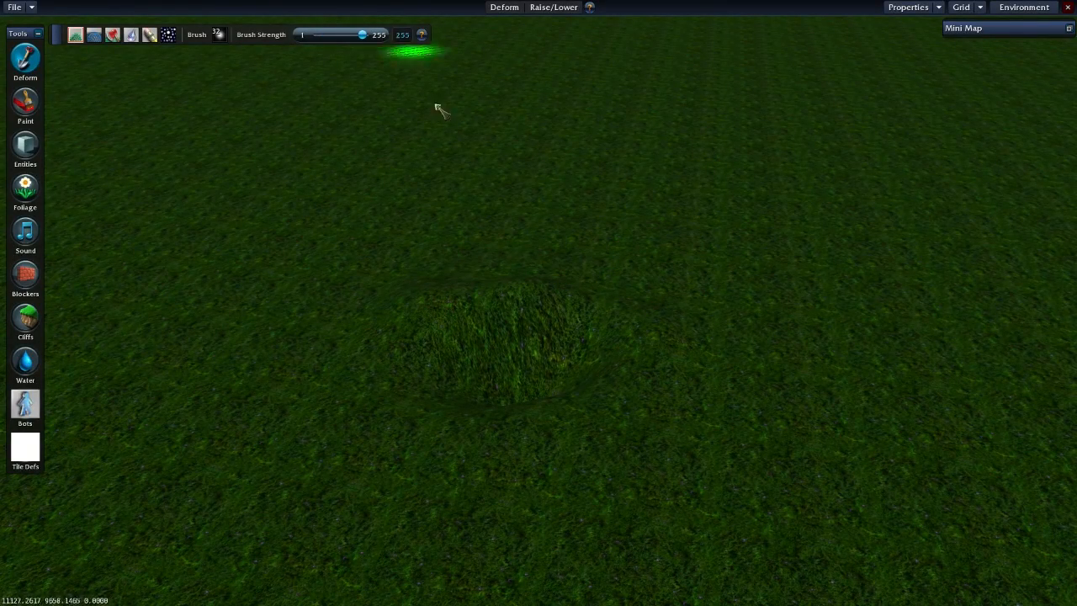
pyautogui.moveTo(476, 387)
pyautogui.mouseDown()
pyautogui.moveTo(547, 387)
pyautogui.moveTo(474, 348)
pyautogui.moveTo(500, 378)
pyautogui.moveTo(539, 328)
pyautogui.moveTo(528, 389)
pyautogui.mouseUp()
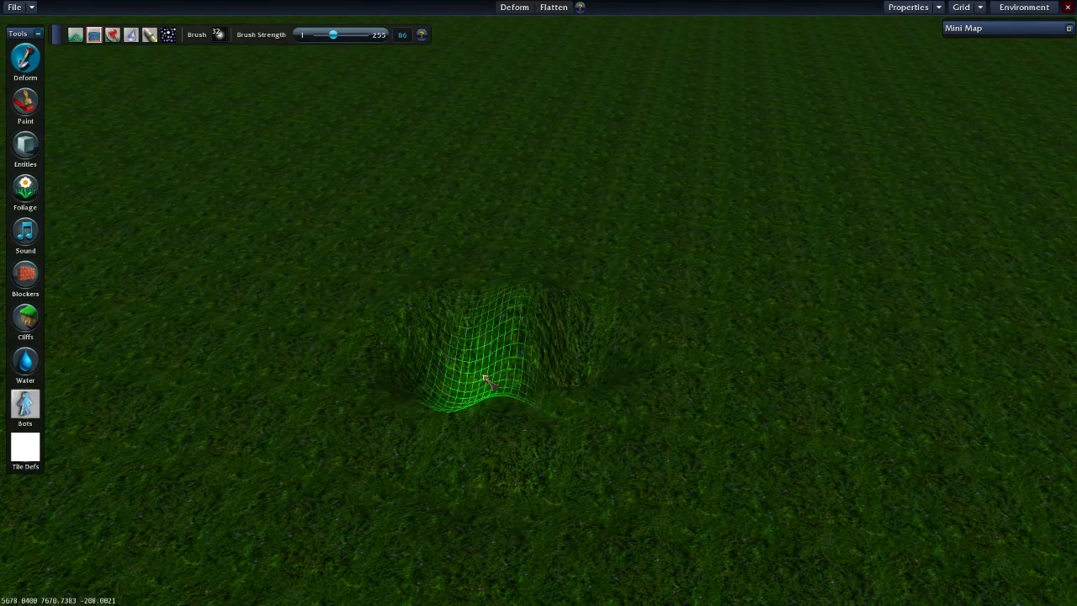
pyautogui.scroll(3, 533, 392)
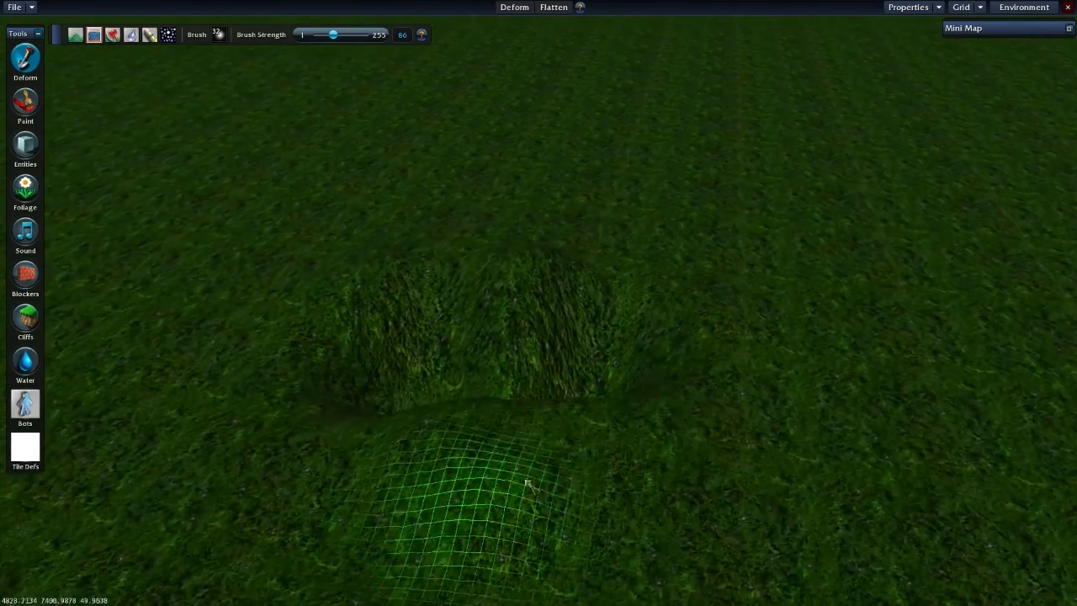
pyautogui.scroll(-2, 535, 404)
pyautogui.press('Right')
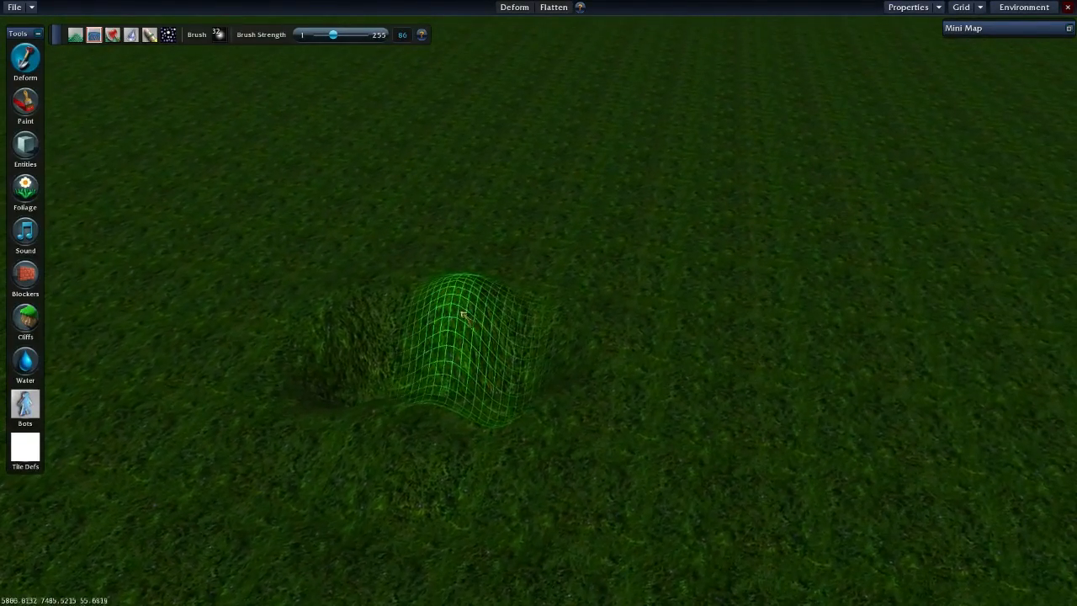
pyautogui.press('Up')
pyautogui.press('Left')
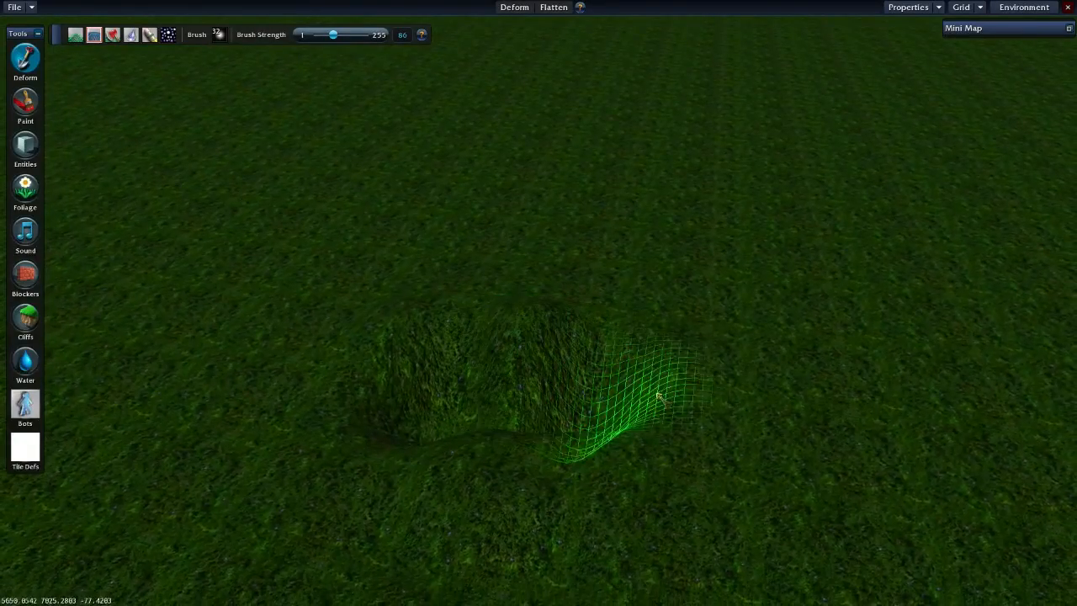
# - Flatten the ground beside and across the pit with the Flatten brush to form a level-topped ledge
pyautogui.moveTo(628, 371)
pyautogui.mouseDown()
pyautogui.moveTo(534, 331)
pyautogui.moveTo(551, 329)
pyautogui.mouseUp()
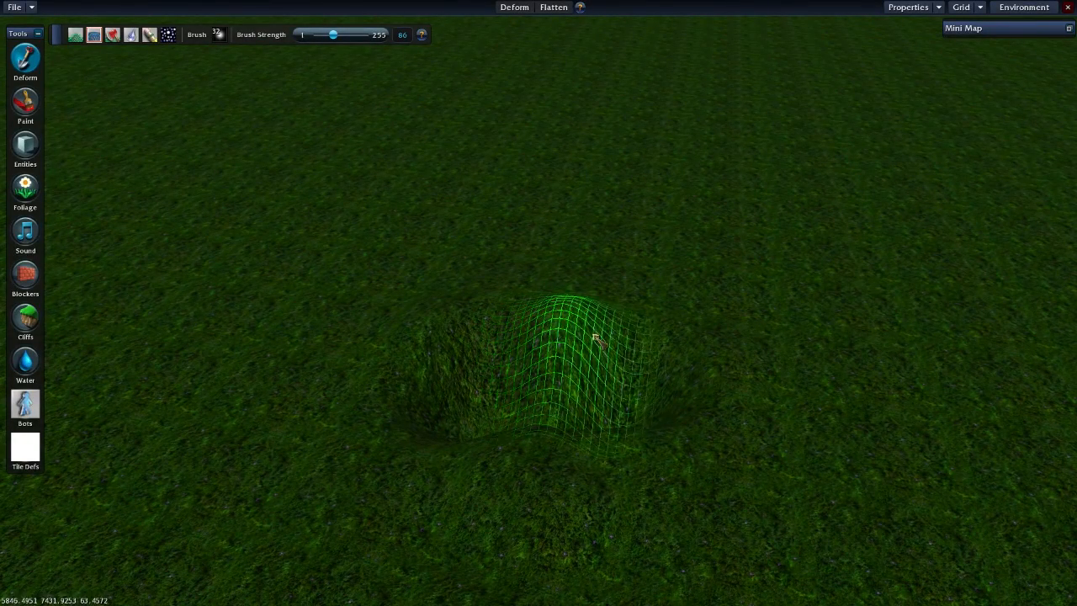
pyautogui.scroll(2, 565, 392)
pyautogui.moveTo(584, 384)
pyautogui.mouseDown(button='middle')
pyautogui.moveTo(599, 394)
pyautogui.moveTo(596, 373)
pyautogui.moveTo(605, 379)
pyautogui.mouseUp(button='middle')
pyautogui.press('Right')
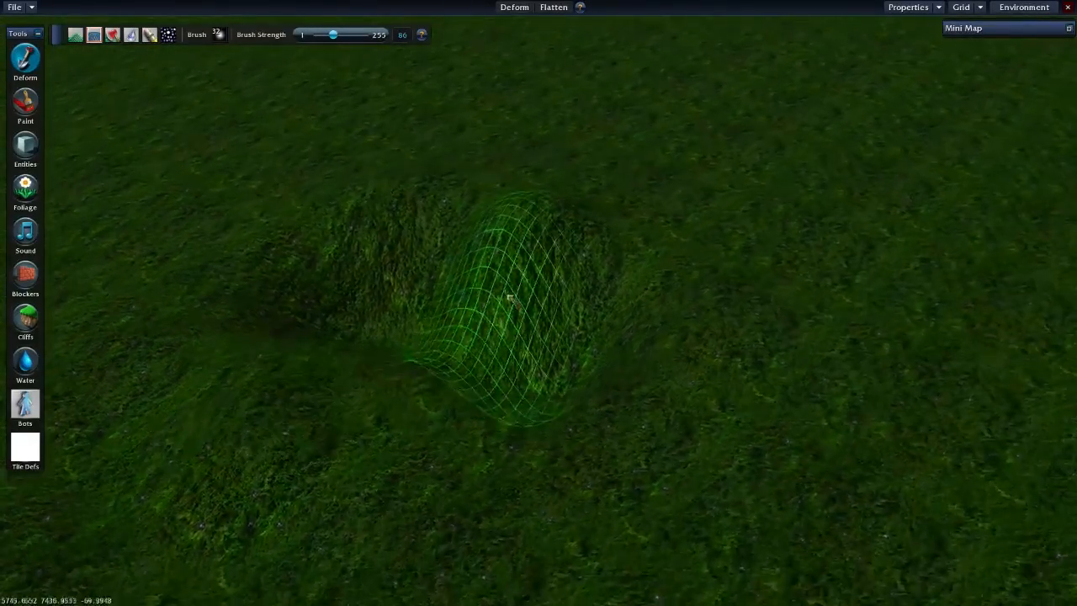
pyautogui.press('Up')
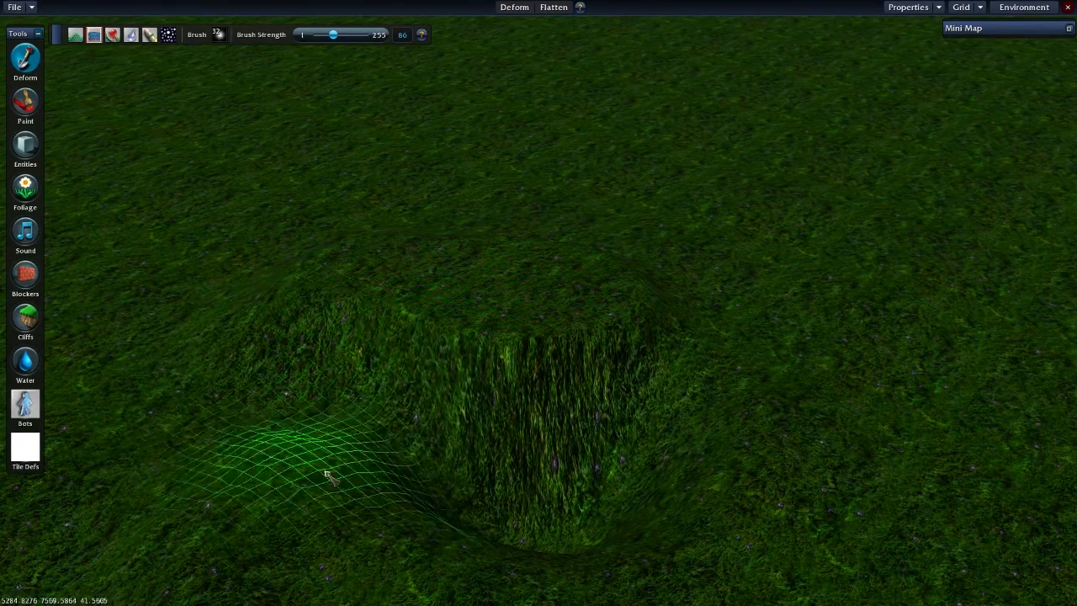
pyautogui.moveTo(491, 499)
pyautogui.mouseDown()
pyautogui.moveTo(632, 449)
pyautogui.moveTo(593, 371)
pyautogui.moveTo(495, 347)
pyautogui.moveTo(477, 316)
pyautogui.moveTo(373, 259)
pyautogui.moveTo(322, 304)
pyautogui.moveTo(581, 391)
pyautogui.moveTo(673, 337)
pyautogui.moveTo(610, 240)
pyautogui.moveTo(386, 201)
pyautogui.moveTo(319, 282)
pyautogui.moveTo(588, 387)
pyautogui.moveTo(716, 337)
pyautogui.moveTo(760, 230)
pyautogui.moveTo(704, 202)
pyautogui.moveTo(675, 205)
pyautogui.moveTo(753, 250)
pyautogui.moveTo(757, 315)
pyautogui.moveTo(649, 385)
pyautogui.moveTo(637, 255)
pyautogui.moveTo(498, 211)
pyautogui.moveTo(534, 270)
pyautogui.moveTo(531, 253)
pyautogui.moveTo(652, 294)
pyautogui.moveTo(665, 329)
pyautogui.moveTo(381, 204)
pyautogui.moveTo(478, 356)
pyautogui.moveTo(457, 168)
pyautogui.moveTo(424, 388)
pyautogui.moveTo(791, 354)
pyautogui.moveTo(714, 438)
pyautogui.moveTo(847, 423)
pyautogui.moveTo(611, 474)
pyautogui.moveTo(455, 486)
pyautogui.moveTo(264, 345)
pyautogui.moveTo(331, 211)
pyautogui.moveTo(583, 187)
pyautogui.moveTo(716, 241)
pyautogui.moveTo(578, 361)
pyautogui.moveTo(377, 312)
pyautogui.moveTo(425, 282)
pyautogui.moveTo(471, 308)
pyautogui.moveTo(524, 500)
pyautogui.moveTo(507, 449)
pyautogui.moveTo(498, 459)
pyautogui.moveTo(680, 320)
pyautogui.moveTo(830, 268)
pyautogui.moveTo(824, 231)
pyautogui.moveTo(774, 144)
pyautogui.moveTo(665, 110)
pyautogui.moveTo(441, 132)
pyautogui.moveTo(363, 157)
pyautogui.moveTo(340, 238)
pyautogui.moveTo(480, 300)
pyautogui.moveTo(687, 222)
pyautogui.moveTo(543, 185)
pyautogui.moveTo(524, 219)
pyautogui.moveTo(656, 161)
pyautogui.moveTo(554, 164)
pyautogui.moveTo(577, 228)
pyautogui.moveTo(547, 108)
pyautogui.moveTo(608, 130)
pyautogui.moveTo(766, 134)
pyautogui.mouseUp()
pyautogui.press('Down')
pyautogui.moveTo(766, 134); pyautogui.dragTo(601, 220, button='middle')
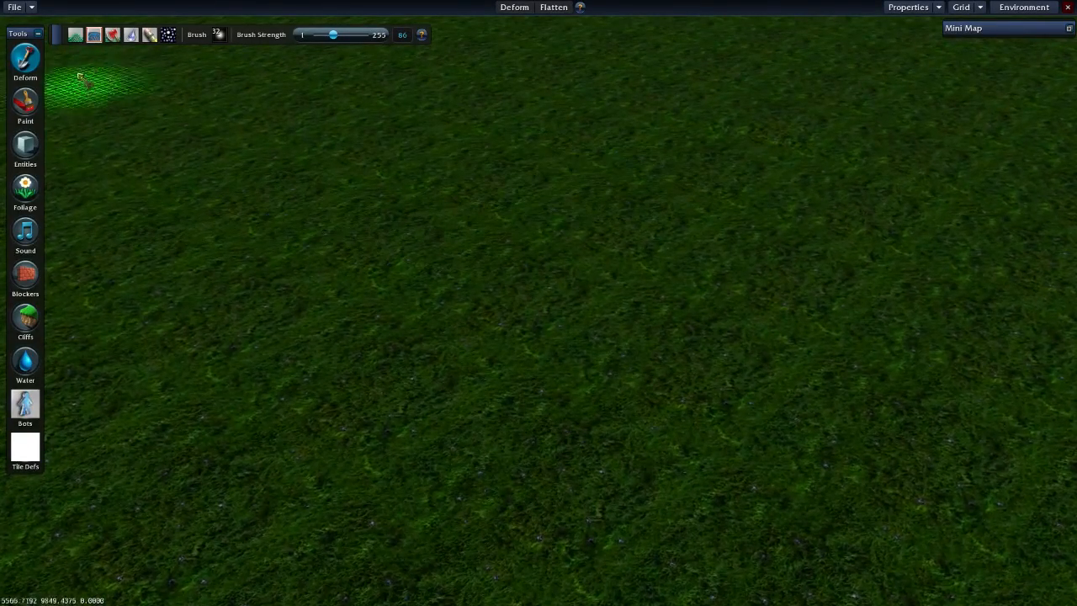
# - Use the Cut deform mode with Cut Height 0.0 to slice a flat strip through the grassy mound
pyautogui.moveTo(539, 286)
pyautogui.mouseDown()
pyautogui.moveTo(611, 309)
pyautogui.moveTo(461, 332)
pyautogui.moveTo(754, 309)
pyautogui.moveTo(411, 394)
pyautogui.moveTo(726, 250)
pyautogui.moveTo(580, 207)
pyautogui.moveTo(637, 262)
pyautogui.mouseUp()
pyautogui.press('Down')
pyautogui.click(112, 35)
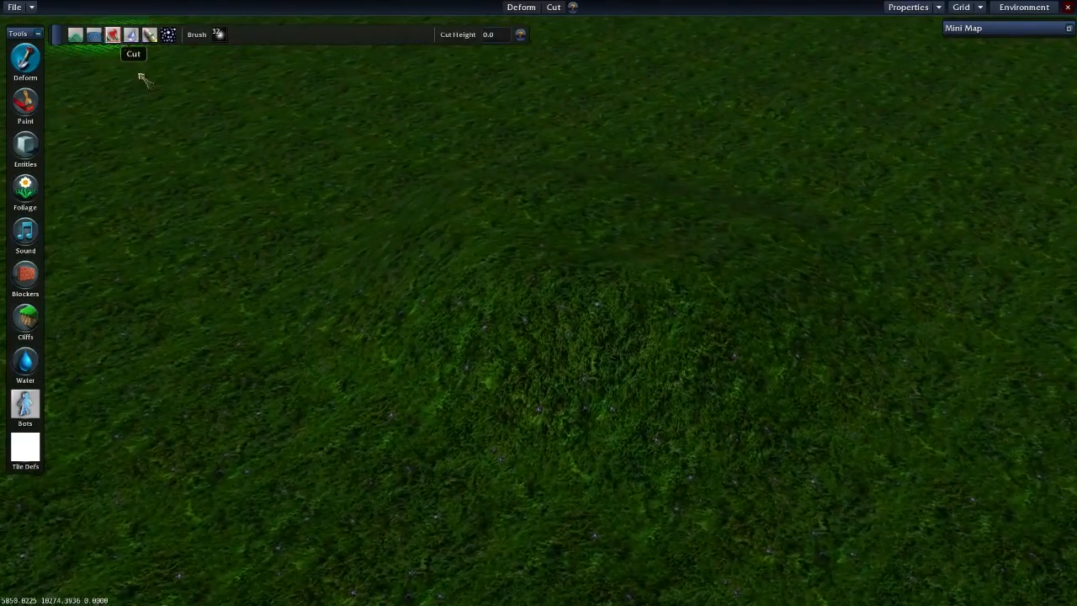
pyautogui.press('Down')
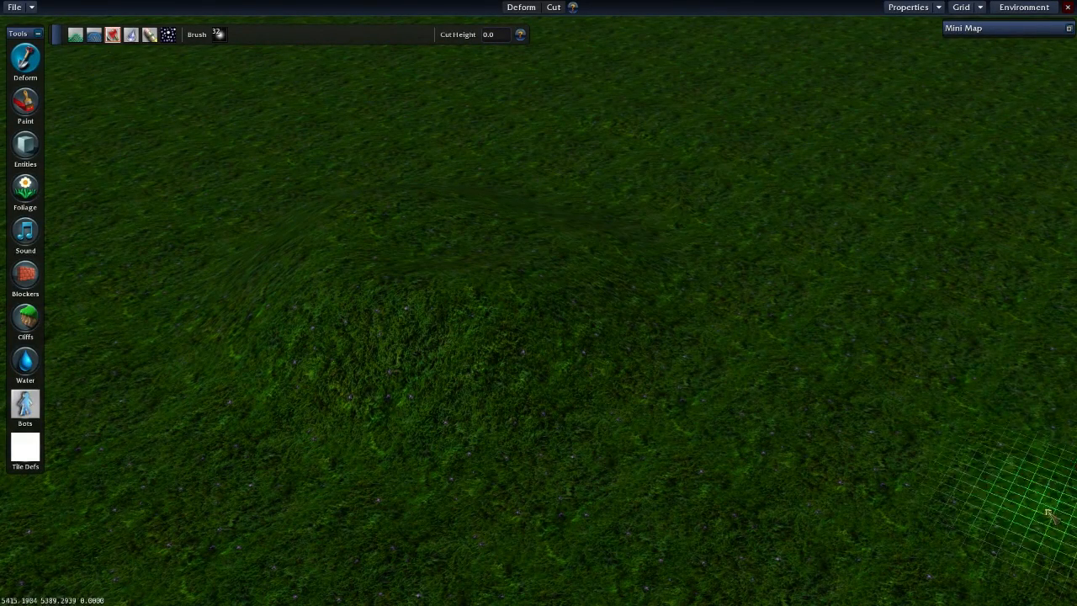
pyautogui.press('Right')
pyautogui.press('Down')
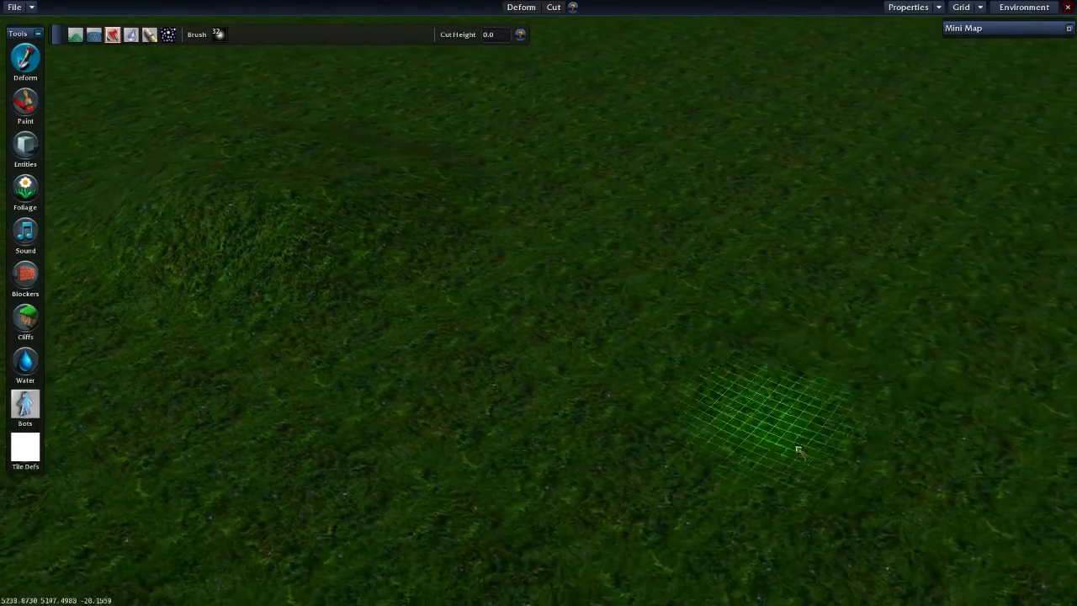
pyautogui.press('Up')
pyautogui.press('Left')
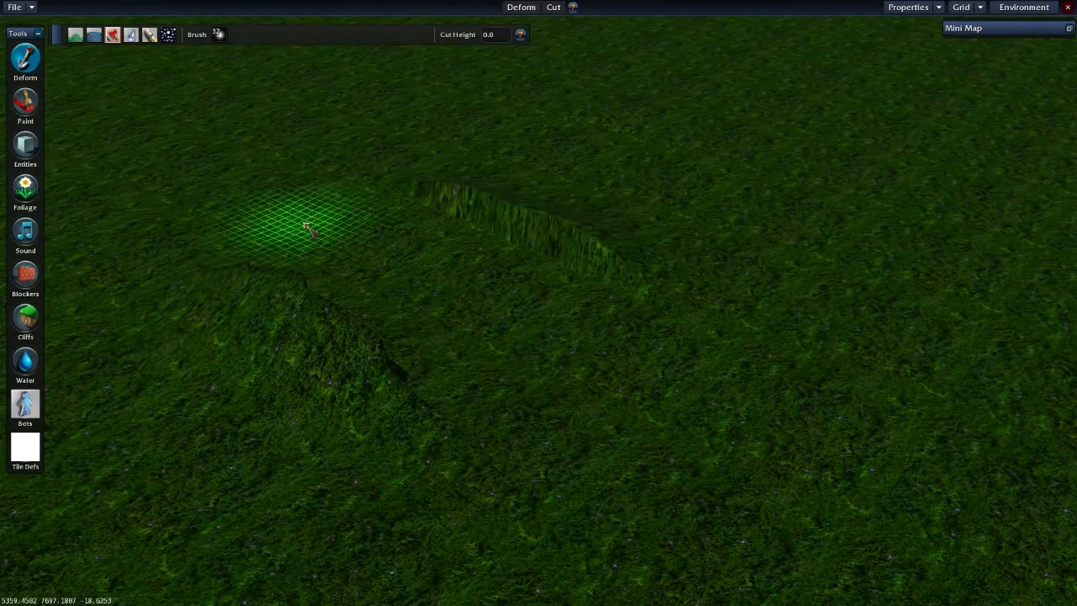
# - Cut away the remaining raised ground around the mound with the Cut brush
pyautogui.moveTo(520, 458)
pyautogui.mouseDown()
pyautogui.moveTo(161, 302)
pyautogui.moveTo(749, 320)
pyautogui.moveTo(648, 335)
pyautogui.mouseUp()
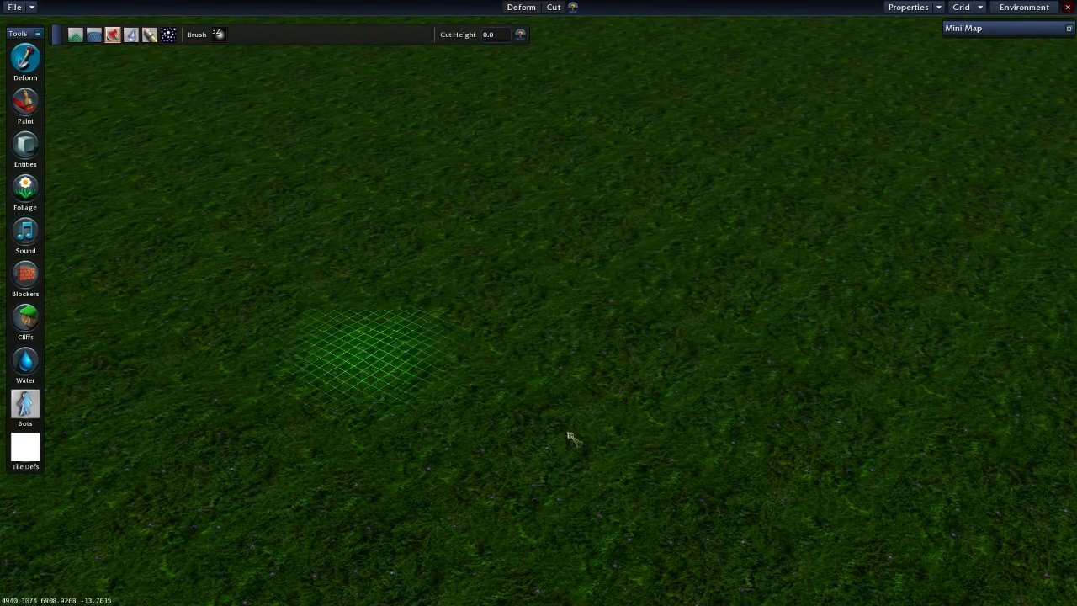
pyautogui.press('Left')
pyautogui.press('Left')
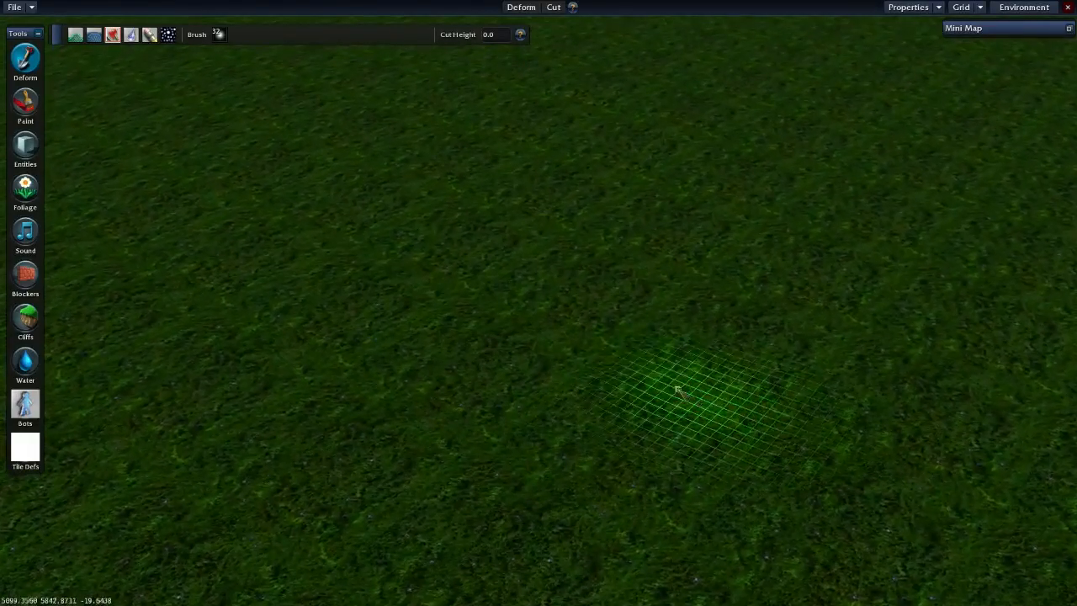
pyautogui.press('Left')
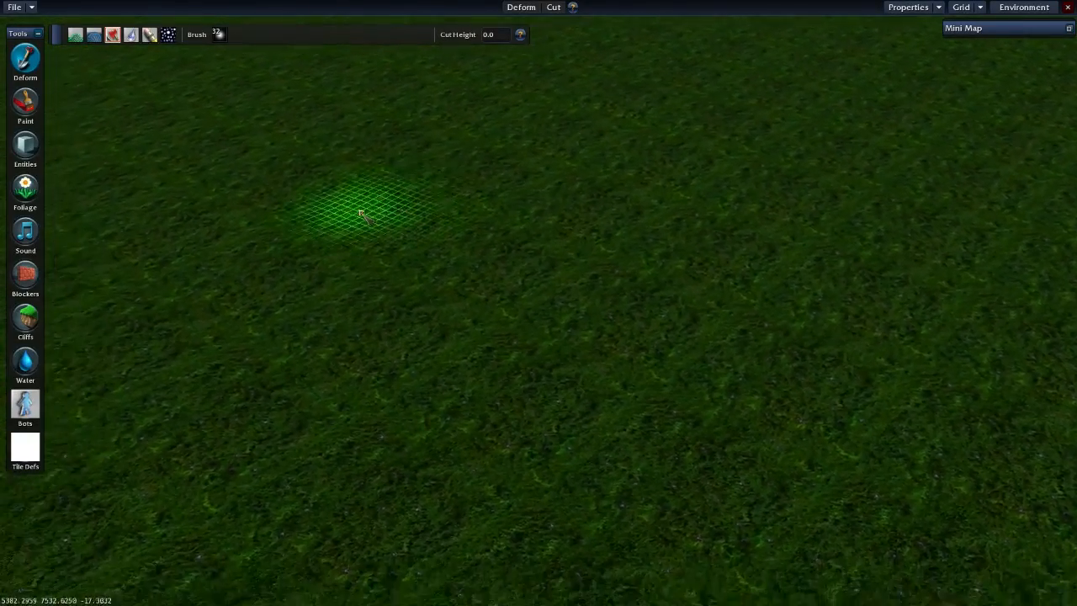
# - Raise a new mound with Raise/Lower at brush strength 86 and soften its peak with the Smooth deform mode
pyautogui.click(75, 35)
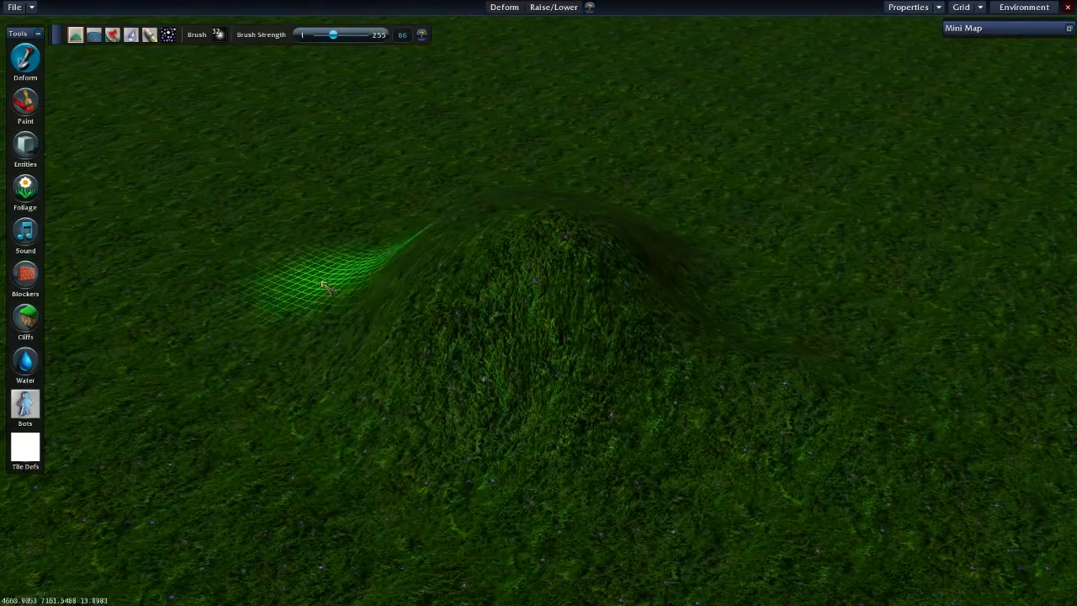
pyautogui.moveTo(711, 416)
pyautogui.mouseDown(button='middle')
pyautogui.moveTo(510, 311)
pyautogui.moveTo(534, 322)
pyautogui.moveTo(541, 313)
pyautogui.moveTo(482, 315)
pyautogui.mouseUp(button='middle')
pyautogui.click(131, 34)
pyautogui.moveTo(553, 240); pyautogui.dragTo(553, 238, button='middle')
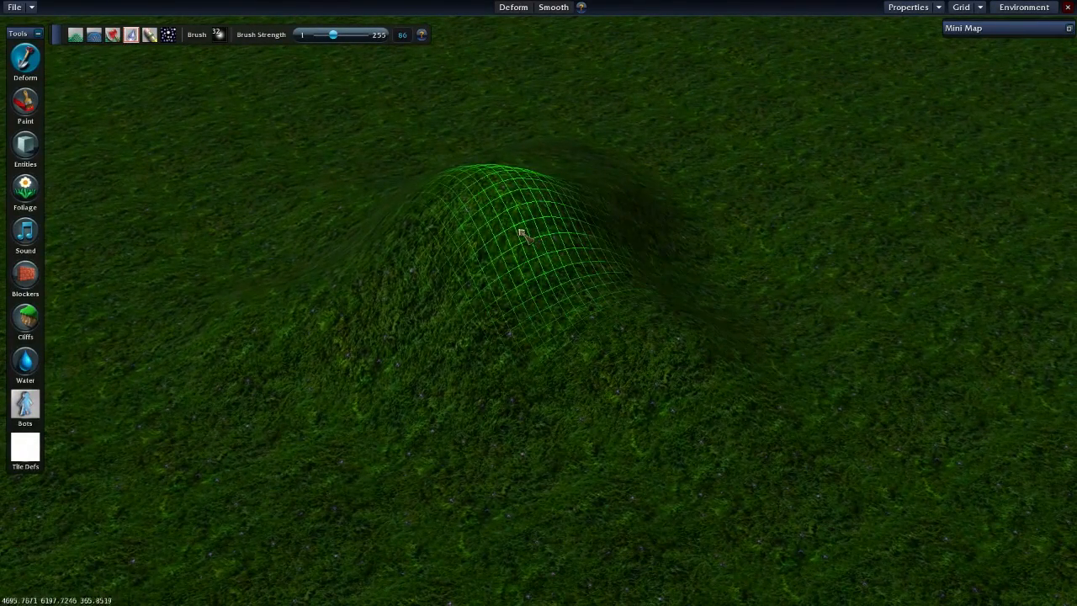
pyautogui.moveTo(452, 227)
pyautogui.mouseDown(button='middle')
pyautogui.moveTo(534, 204)
pyautogui.moveTo(592, 305)
pyautogui.moveTo(595, 296)
pyautogui.mouseUp(button='middle')
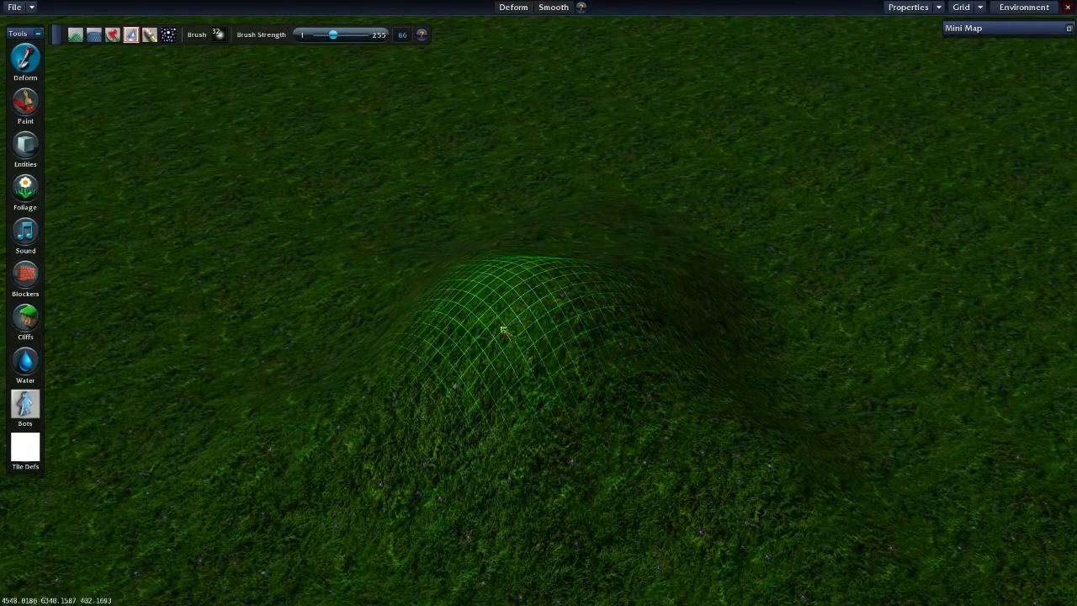
# - Smooth the mound's slopes and ridge further with the Smooth brush at strength 86
pyautogui.press('d')
pyautogui.moveTo(705, 338)
pyautogui.mouseDown()
pyautogui.moveTo(498, 248)
pyautogui.moveTo(482, 365)
pyautogui.moveTo(416, 371)
pyautogui.moveTo(515, 402)
pyautogui.moveTo(534, 338)
pyautogui.mouseUp()
pyautogui.press('a')
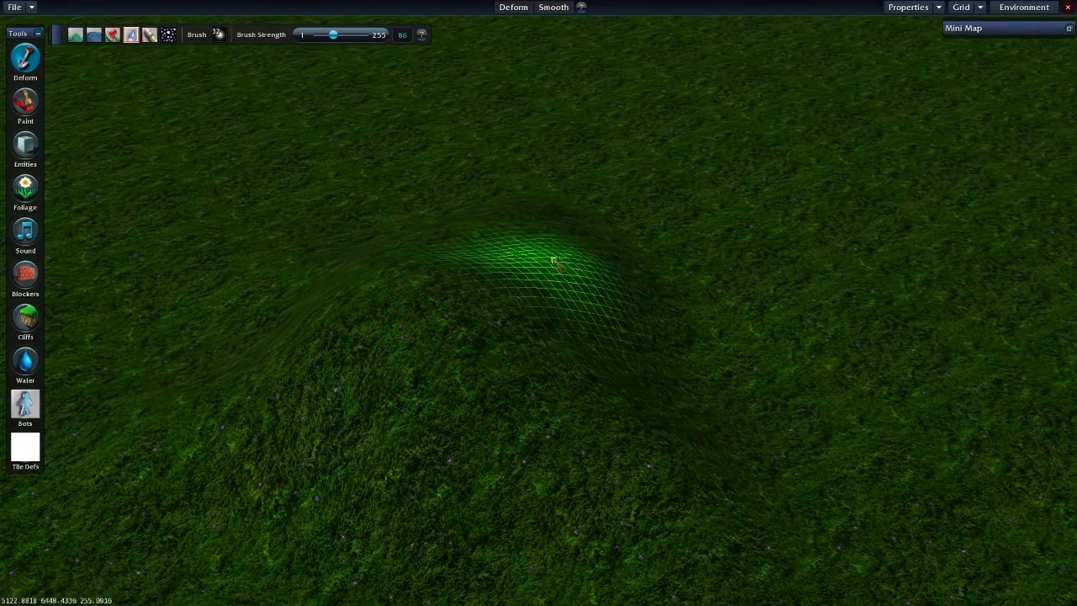
pyautogui.moveTo(551, 320)
pyautogui.mouseDown()
pyautogui.moveTo(477, 314)
pyautogui.moveTo(496, 233)
pyautogui.moveTo(615, 334)
pyautogui.moveTo(422, 260)
pyautogui.moveTo(530, 265)
pyautogui.moveTo(532, 322)
pyautogui.moveTo(479, 473)
pyautogui.moveTo(351, 295)
pyautogui.moveTo(594, 339)
pyautogui.moveTo(532, 302)
pyautogui.moveTo(506, 194)
pyautogui.moveTo(495, 213)
pyautogui.mouseUp()
pyautogui.press('a')
pyautogui.press('s')
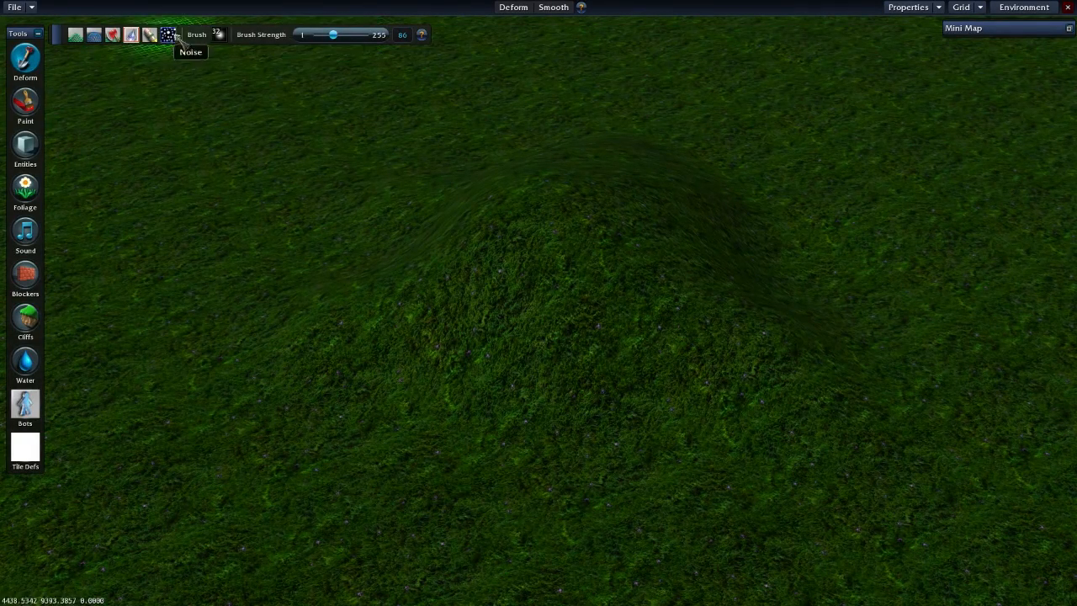
# - Try the large hard-edged round brush for Smooth on the mound, with the brush strength at 255
pyautogui.click(219, 35)
pyautogui.click(236, 145)
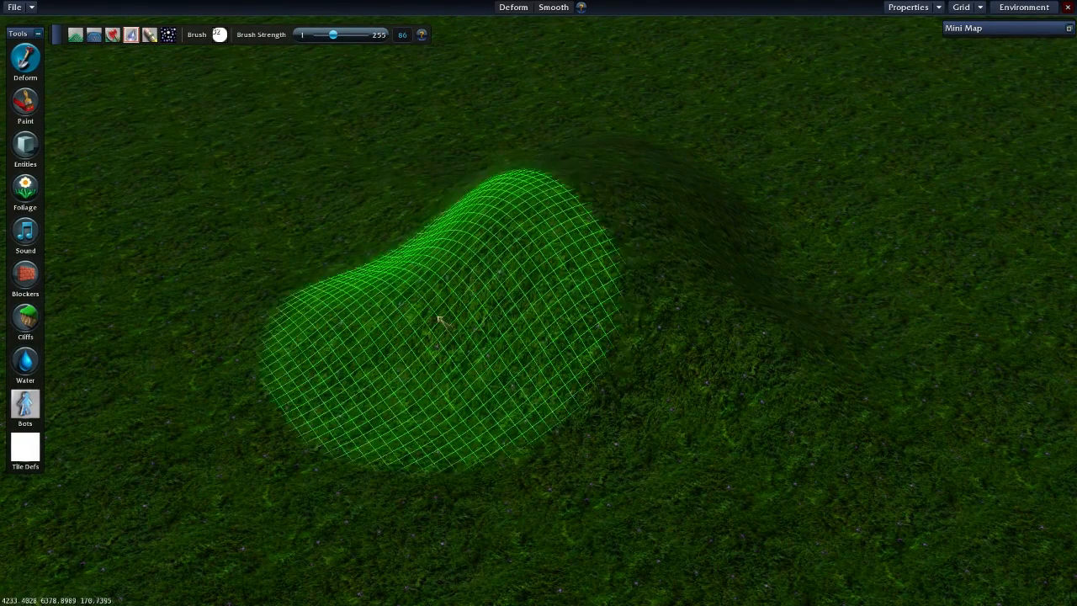
pyautogui.moveTo(333, 34); pyautogui.dragTo(363, 35)
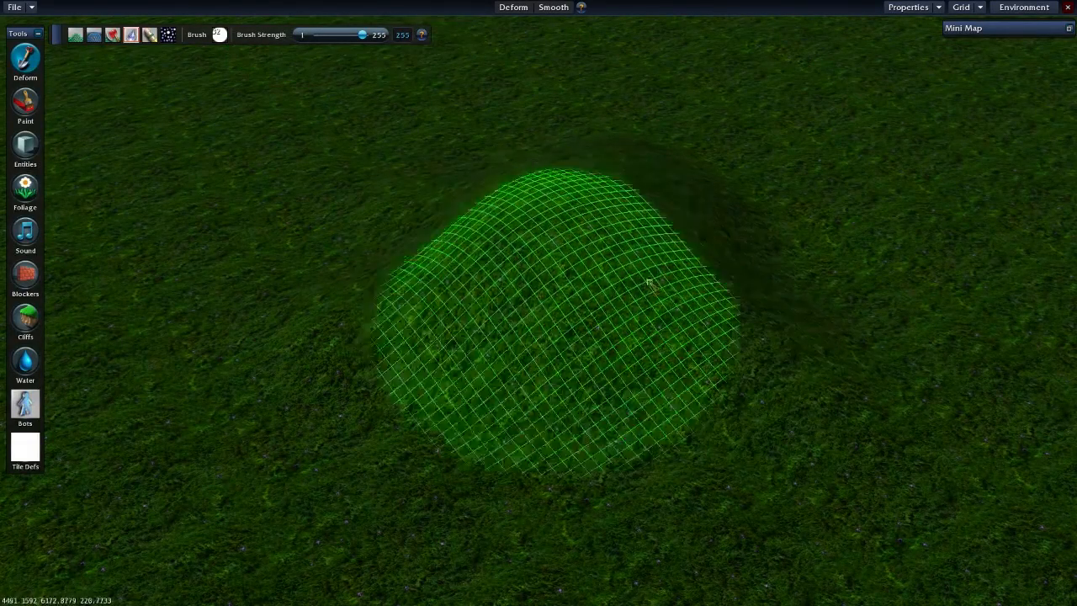
# - Set the Smooth brush strength to 141 and switch back to a soft round brush
pyautogui.click(218, 34)
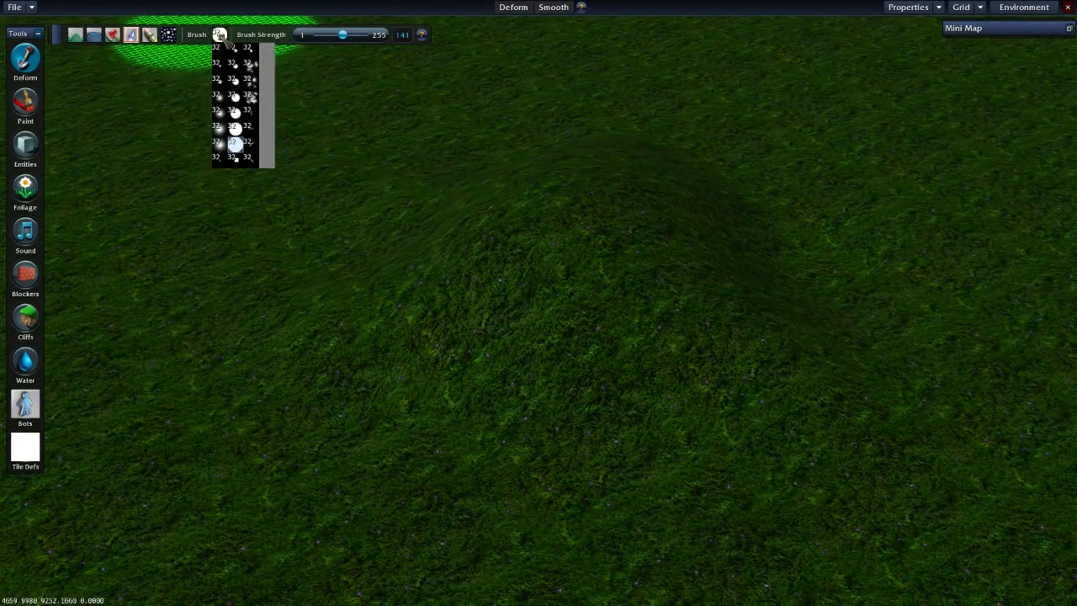
pyautogui.click(222, 124)
pyautogui.press('w')
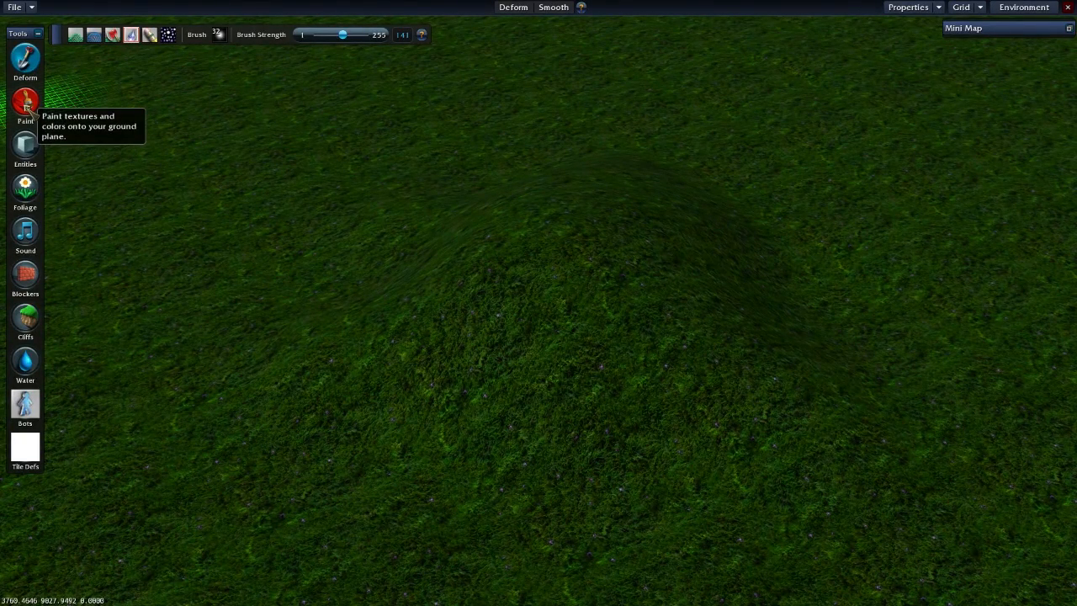
pyautogui.press('s')
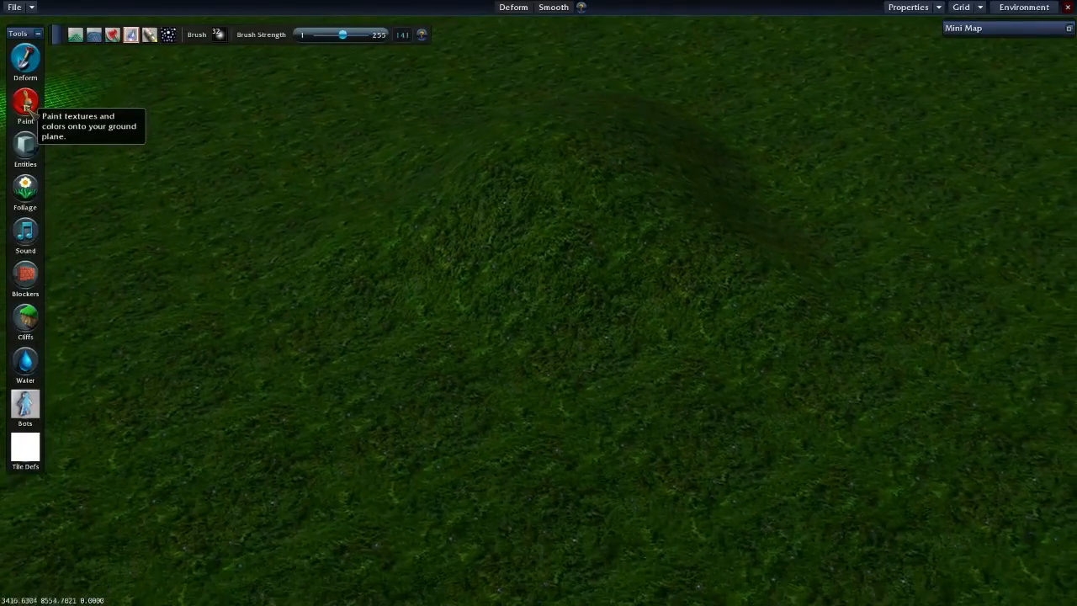
# - Switch to painting ground colors and set the paint brush strength to 56
pyautogui.click(26, 104)
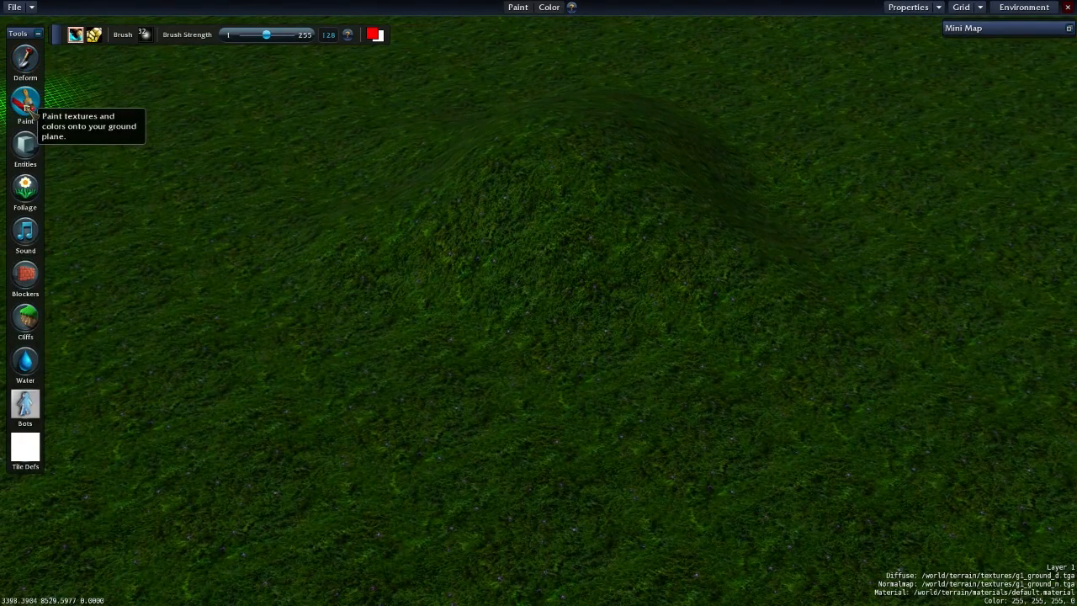
pyautogui.press('d')
pyautogui.press('w')
pyautogui.scroll(-2, 467, 250)
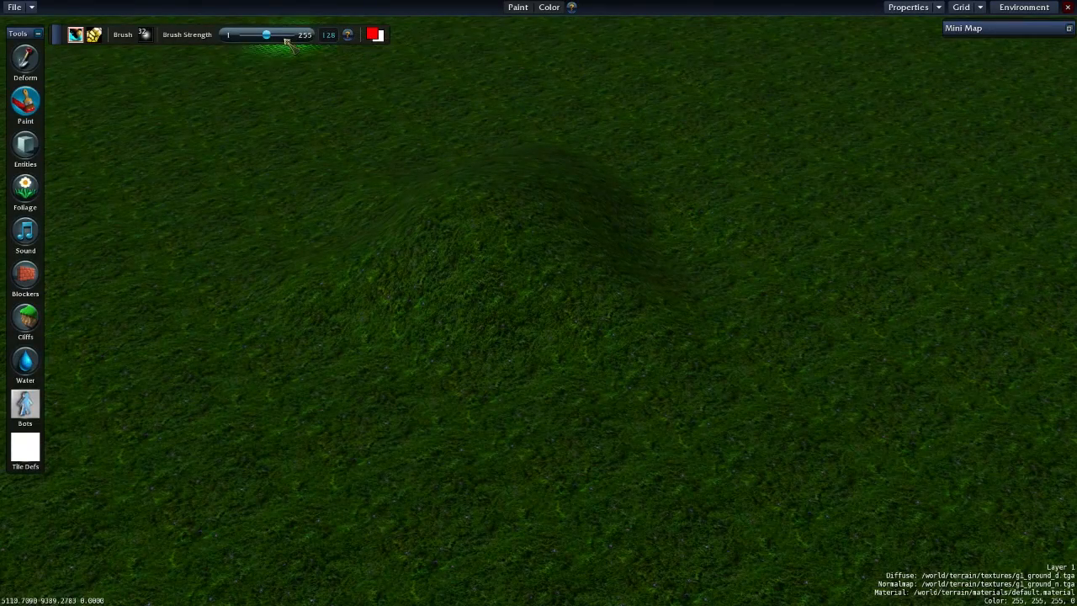
# - Set the primary brush color to red 0.69, green 0.65, blue 0.35 and the secondary to 0.16, 0.37, 1.00, keeping the mound uncovered
pyautogui.click(374, 34)
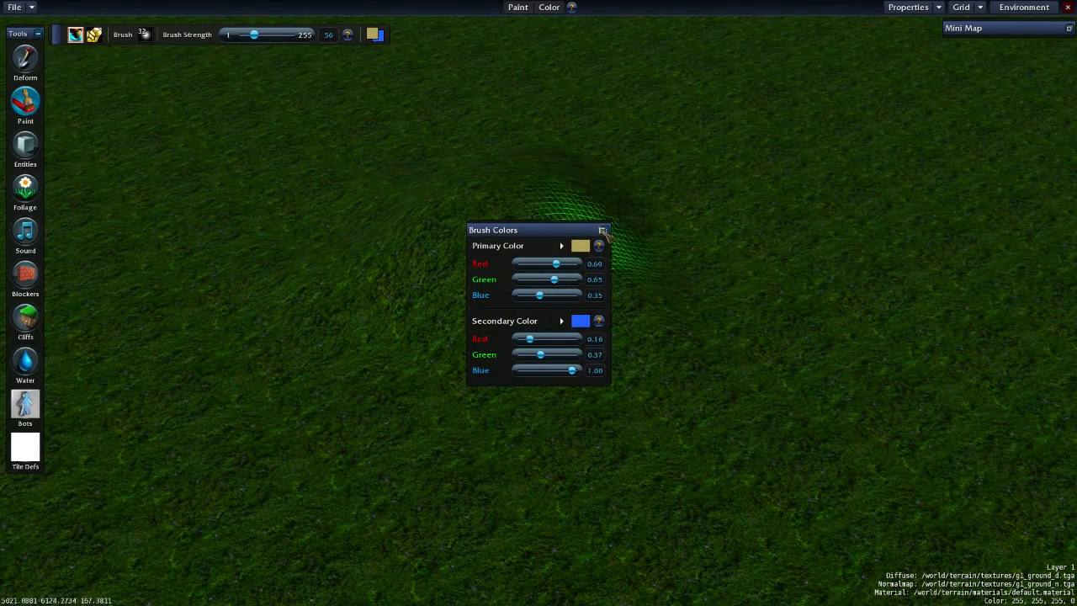
pyautogui.scroll(2, 539, 239)
pyautogui.moveTo(579, 234); pyautogui.dragTo(930, 281)
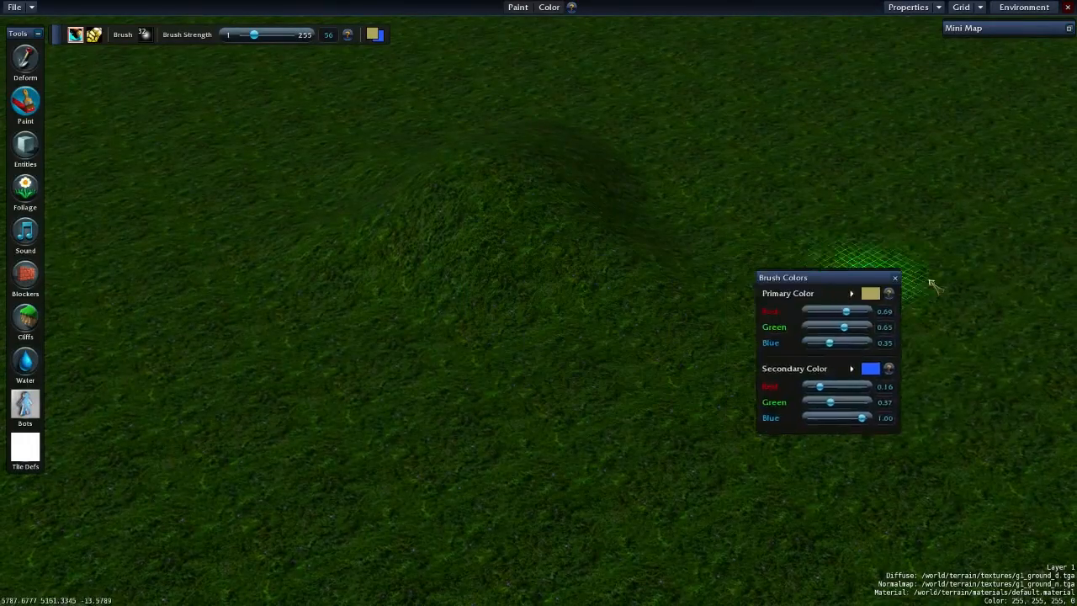
# - Paint the whole mound with the blue secondary color, and its top with the tan primary color
pyautogui.moveTo(538, 270)
pyautogui.mouseDown()
pyautogui.moveTo(553, 357)
pyautogui.moveTo(378, 285)
pyautogui.moveTo(552, 200)
pyautogui.moveTo(421, 287)
pyautogui.moveTo(586, 462)
pyautogui.moveTo(471, 428)
pyautogui.moveTo(451, 278)
pyautogui.moveTo(606, 387)
pyautogui.moveTo(466, 307)
pyautogui.moveTo(491, 303)
pyautogui.moveTo(476, 244)
pyautogui.moveTo(486, 339)
pyautogui.moveTo(457, 209)
pyautogui.moveTo(625, 336)
pyautogui.moveTo(453, 324)
pyautogui.moveTo(447, 336)
pyautogui.moveTo(622, 316)
pyautogui.mouseUp()
pyautogui.moveTo(623, 273)
pyautogui.mouseDown()
pyautogui.moveTo(522, 344)
pyautogui.moveTo(535, 360)
pyautogui.mouseUp()
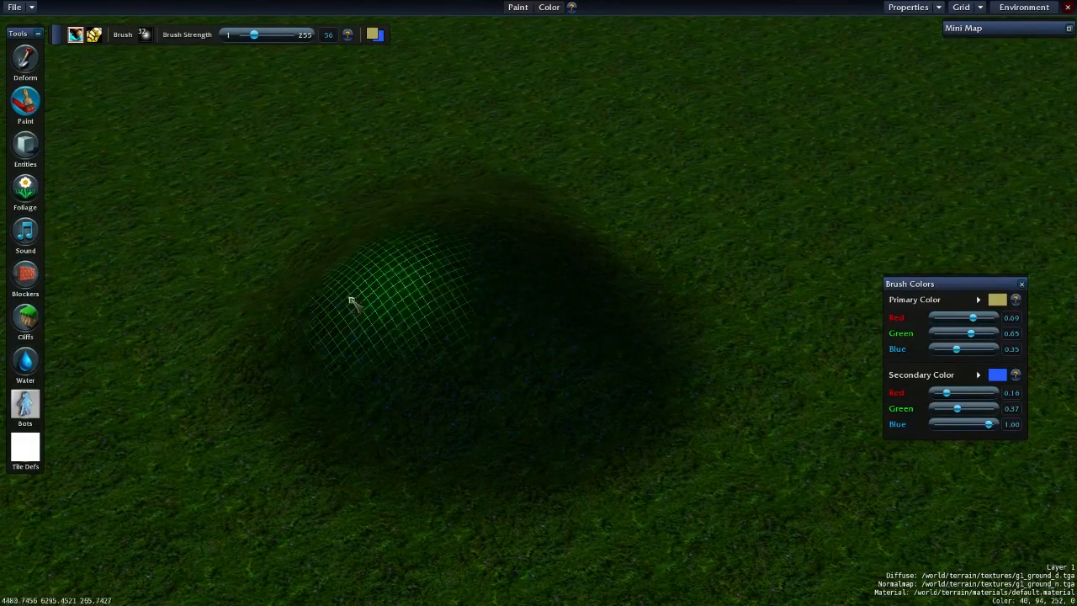
pyautogui.moveTo(467, 206)
pyautogui.mouseDown()
pyautogui.moveTo(572, 367)
pyautogui.moveTo(541, 431)
pyautogui.mouseUp()
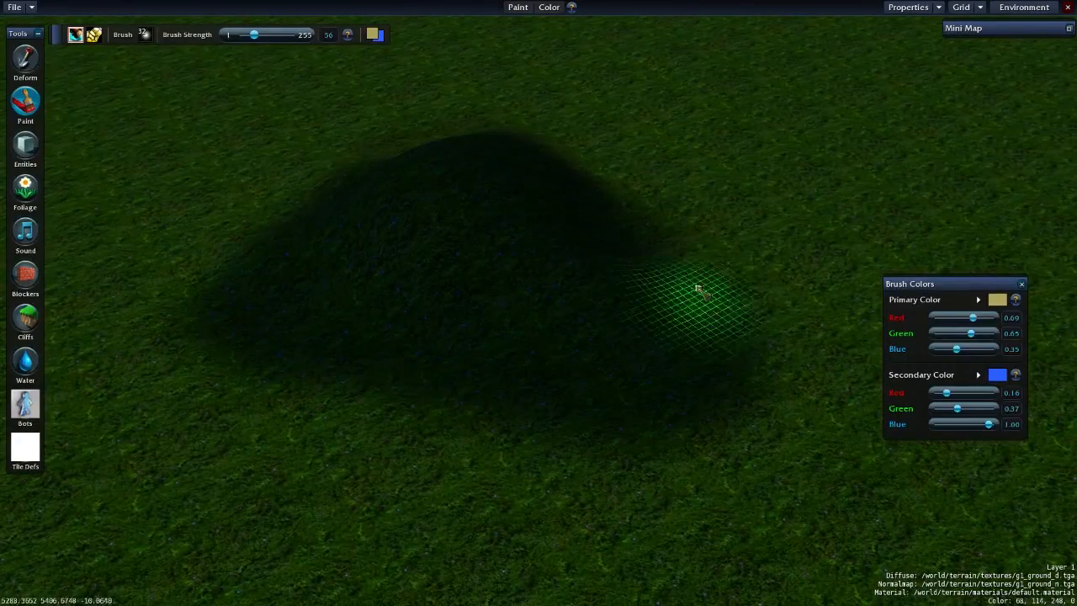
pyautogui.moveTo(256, 220)
pyautogui.mouseDown()
pyautogui.moveTo(332, 334)
pyautogui.moveTo(649, 284)
pyautogui.moveTo(322, 347)
pyautogui.moveTo(297, 257)
pyautogui.moveTo(373, 327)
pyautogui.moveTo(462, 244)
pyautogui.moveTo(476, 293)
pyautogui.moveTo(582, 376)
pyautogui.moveTo(577, 409)
pyautogui.moveTo(411, 435)
pyautogui.moveTo(490, 427)
pyautogui.moveTo(490, 389)
pyautogui.moveTo(609, 254)
pyautogui.mouseUp()
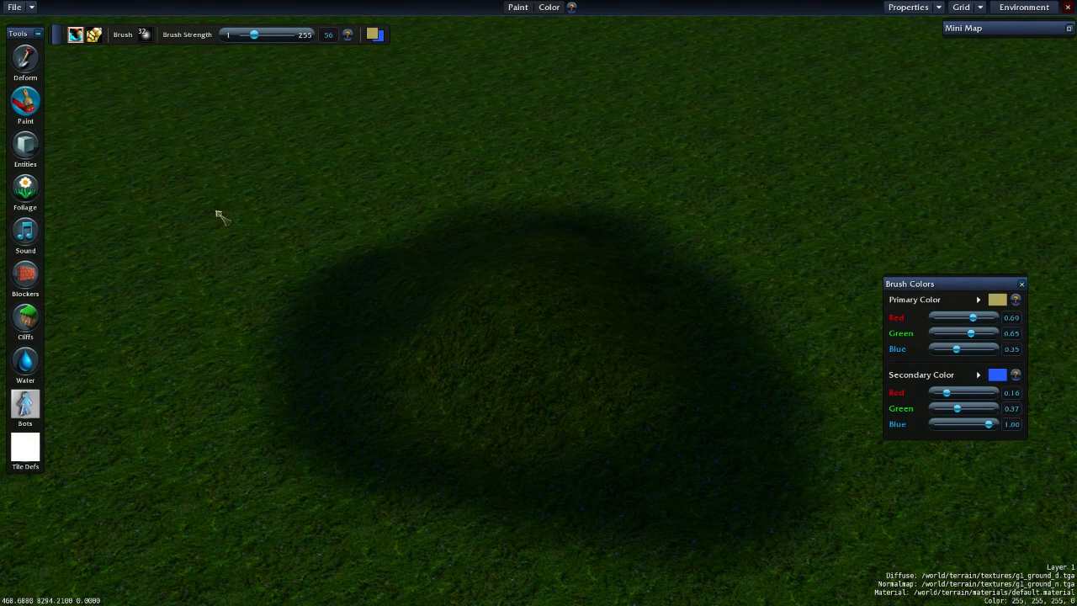
# - Switch to painting textures on Layer 1 and choose b1_ground_d.tga as the terrain texture
pyautogui.click(93, 35)
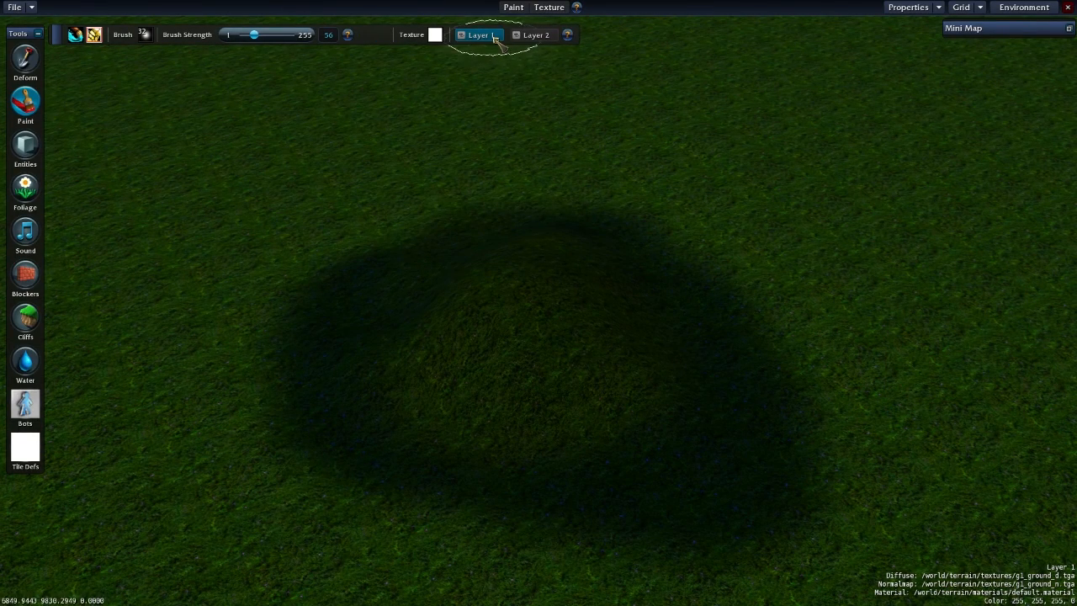
pyautogui.click(433, 38)
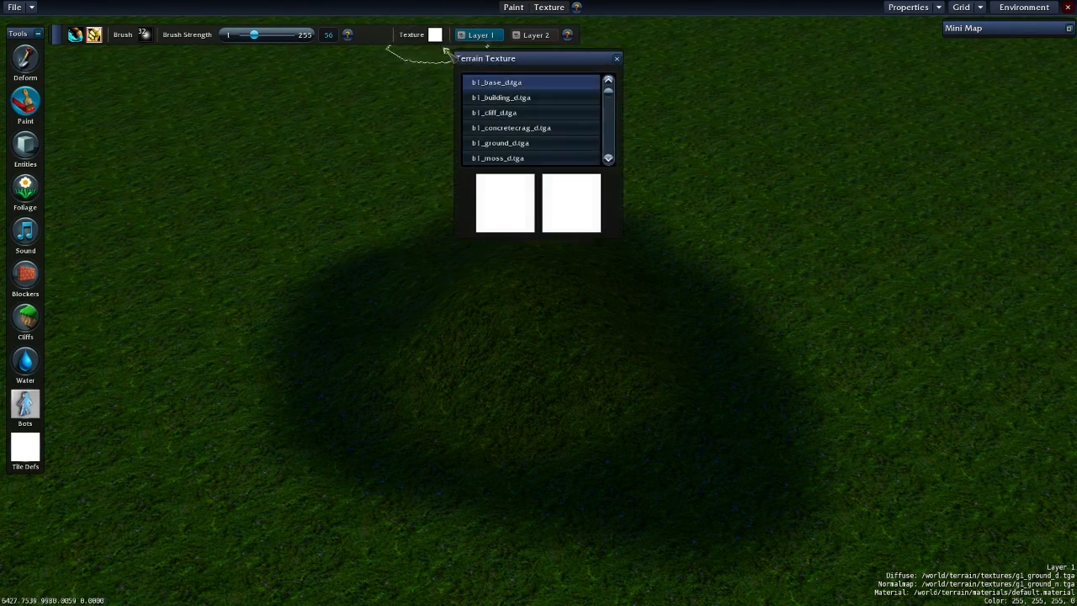
pyautogui.click(563, 114)
pyautogui.click(553, 131)
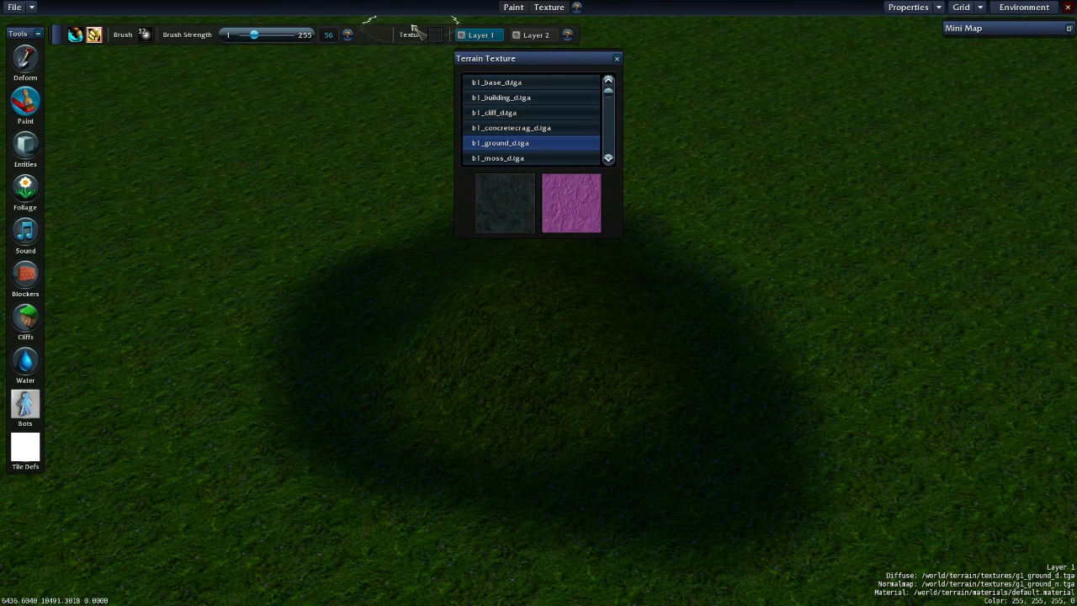
pyautogui.click(617, 58)
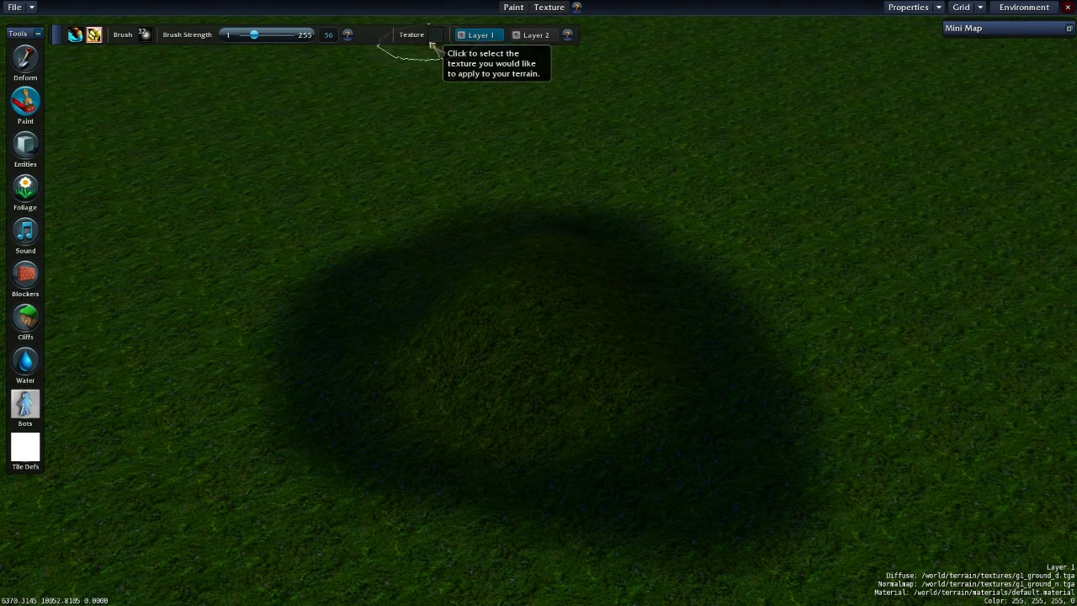
# - Browse the terrain texture list and preview the b2 and caldavar cobble and ground textures
pyautogui.click(435, 36)
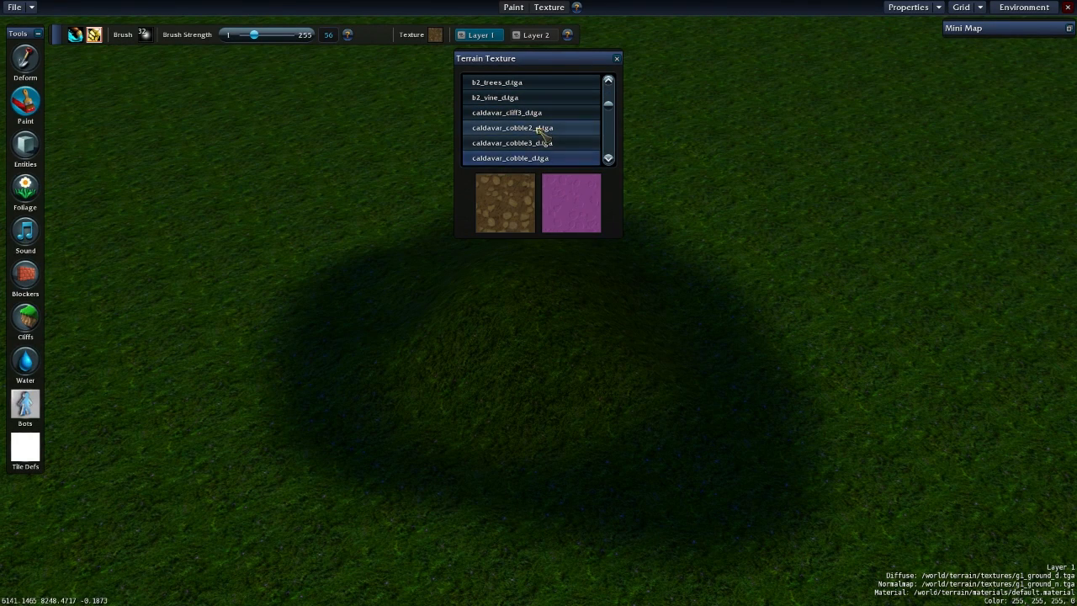
pyautogui.click(531, 133)
pyautogui.click(547, 159)
pyautogui.click(539, 112)
pyautogui.click(535, 128)
pyautogui.scroll(-5, 547, 113)
pyautogui.click(530, 112)
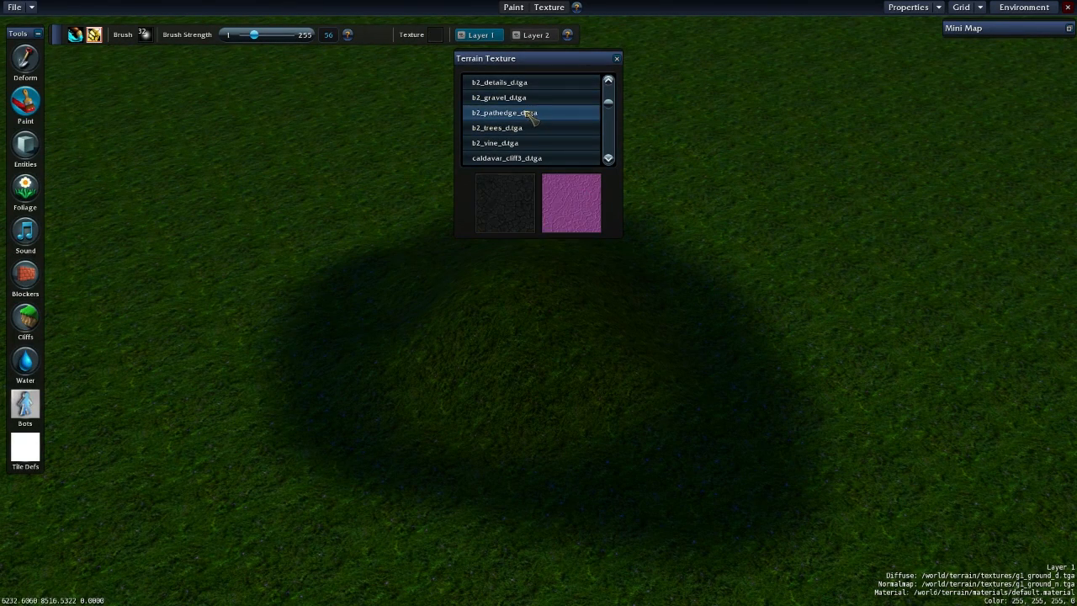
pyautogui.click(522, 127)
pyautogui.scroll(-10, 534, 128)
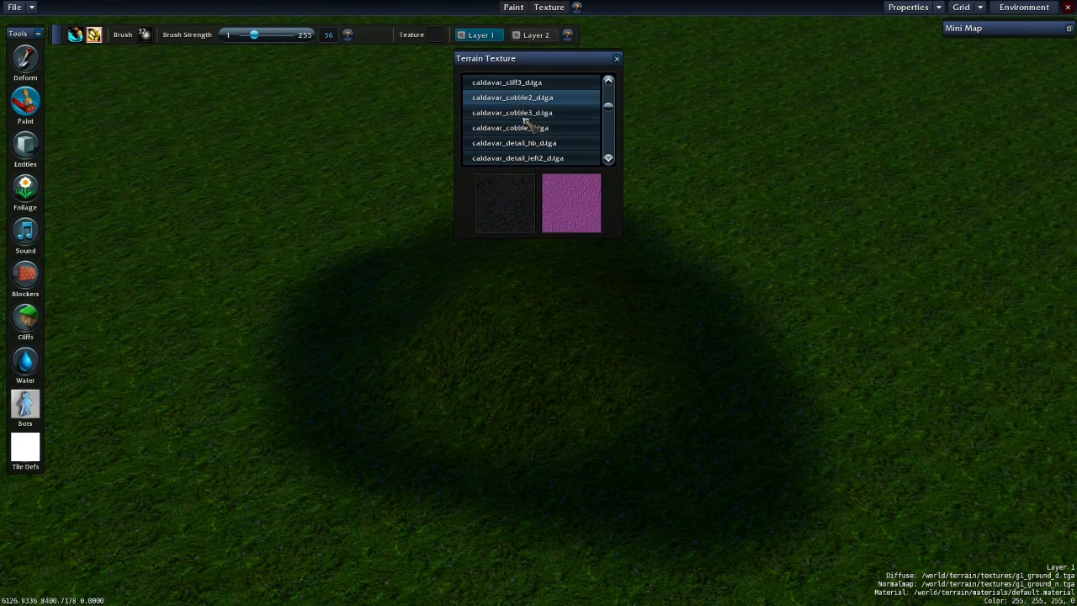
pyautogui.scroll(-5, 548, 127)
pyautogui.click(544, 112)
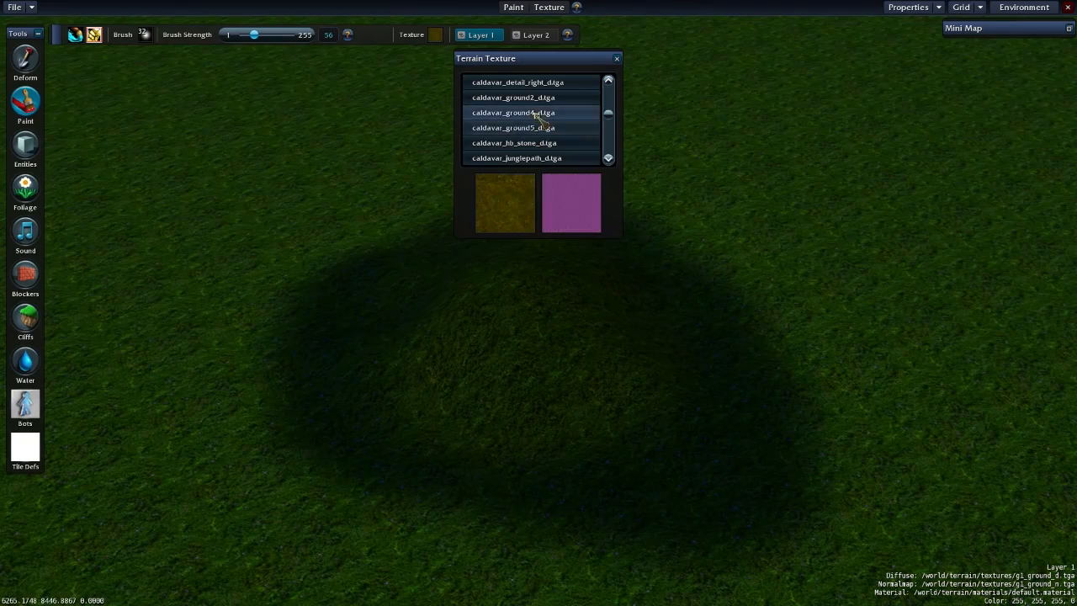
# - Choose caldavar_cobble2_d.tga and paint it on Layer 1 as a straight path beside the mound and as a patch on the mound
pyautogui.scroll(8, 542, 124)
pyautogui.scroll(4, 539, 117)
pyautogui.click(547, 127)
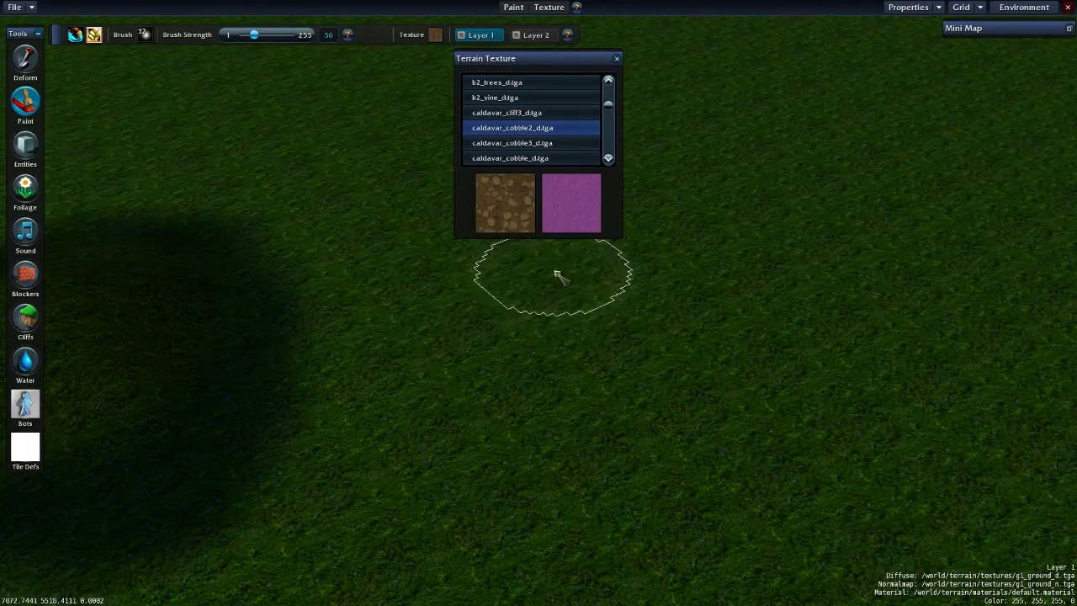
pyautogui.moveTo(554, 423)
pyautogui.mouseDown()
pyautogui.moveTo(542, 588)
pyautogui.moveTo(547, 545)
pyautogui.mouseUp()
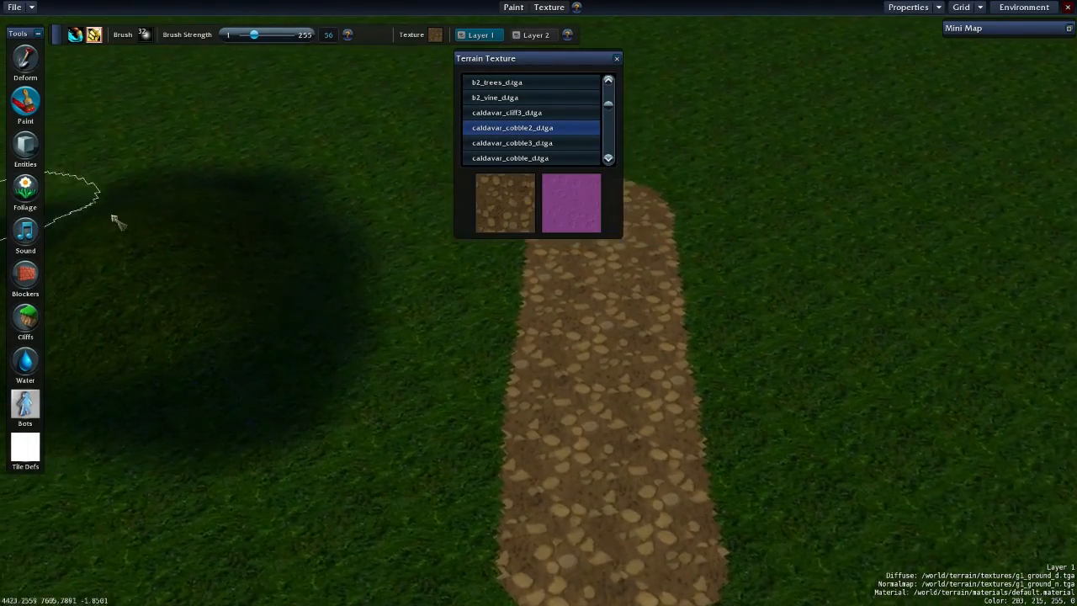
pyautogui.moveTo(212, 258)
pyautogui.mouseDown()
pyautogui.moveTo(185, 278)
pyautogui.moveTo(211, 257)
pyautogui.moveTo(216, 283)
pyautogui.mouseUp()
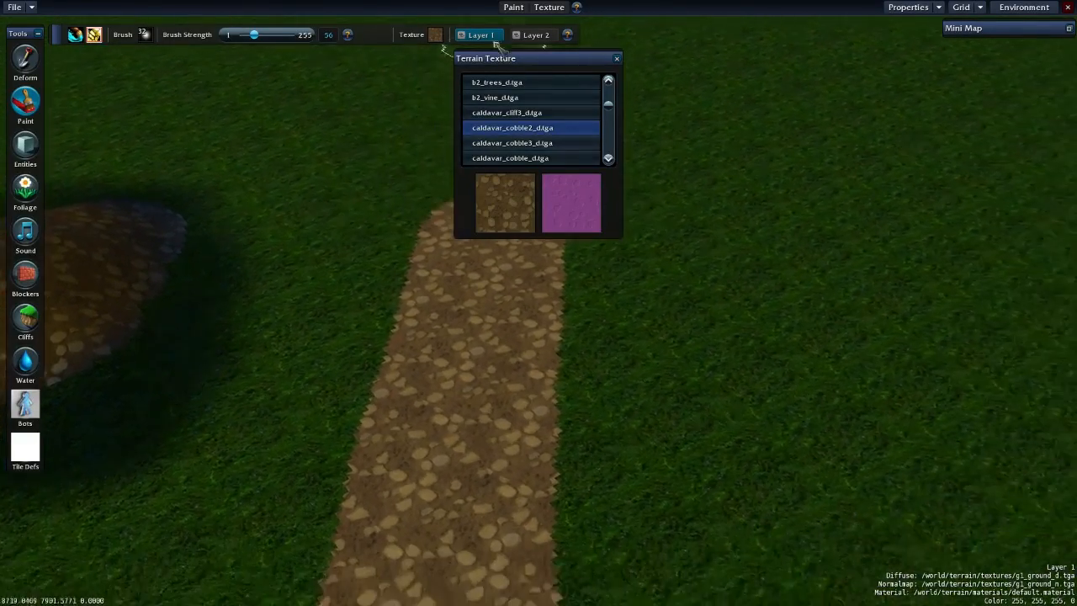
# - Choose b2_vine_d.tga for Layer 2 and paint a strip of vines on the grass alongside the cobble path
pyautogui.click(505, 97)
pyautogui.press('Right')
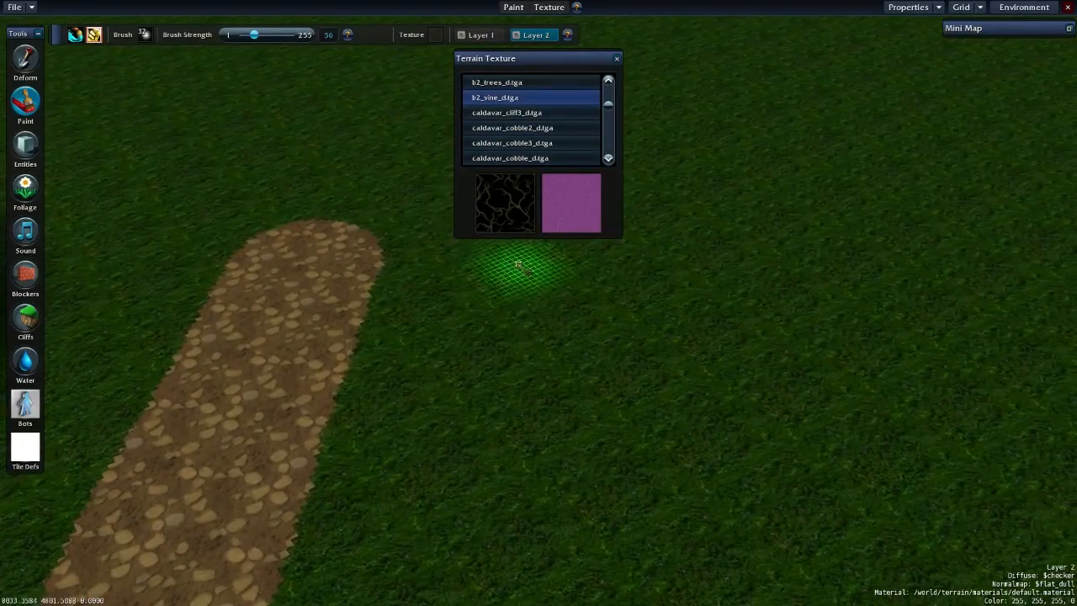
pyautogui.moveTo(498, 266)
pyautogui.mouseDown()
pyautogui.moveTo(459, 499)
pyautogui.moveTo(436, 522)
pyautogui.mouseUp()
pyautogui.press('Up')
pyautogui.press('Down')
pyautogui.press('Down')
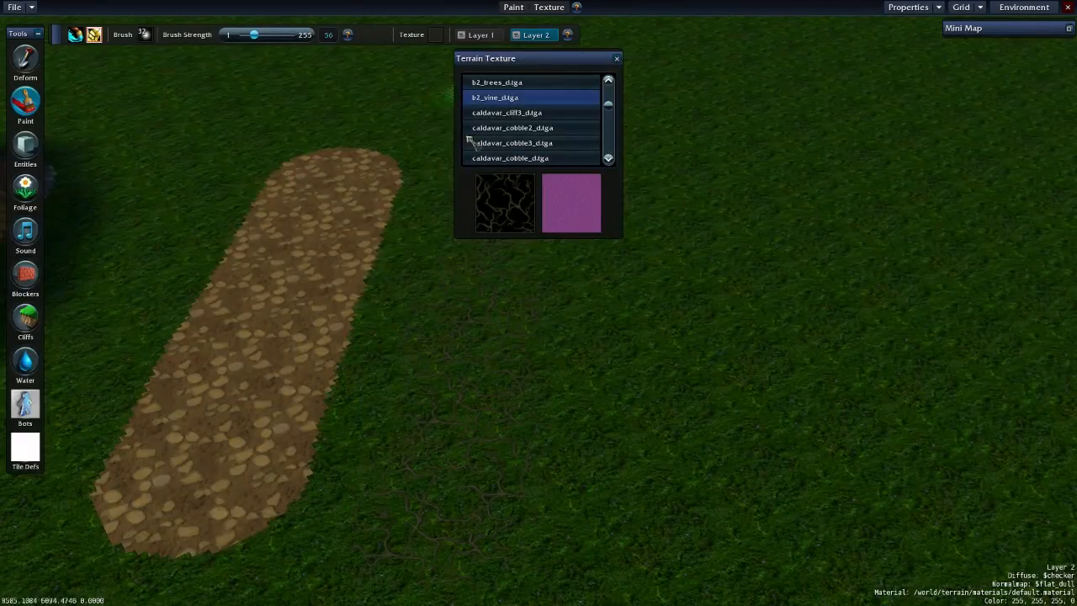
# - Brush back over the Layer 2 vine strip beside the cobble path to clear most of it
pyautogui.press('Left')
pyautogui.scroll(1, 562, 135)
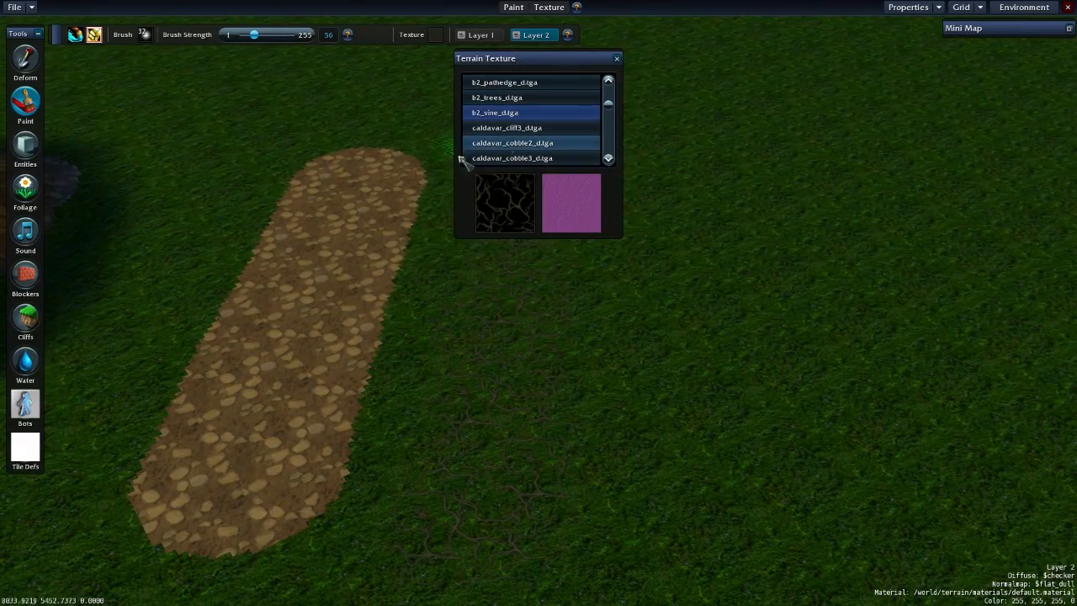
pyautogui.moveTo(482, 417)
pyautogui.mouseDown()
pyautogui.moveTo(392, 392)
pyautogui.moveTo(337, 433)
pyautogui.moveTo(422, 165)
pyautogui.moveTo(348, 344)
pyautogui.moveTo(392, 163)
pyautogui.moveTo(288, 428)
pyautogui.moveTo(419, 156)
pyautogui.moveTo(356, 298)
pyautogui.moveTo(291, 507)
pyautogui.moveTo(438, 269)
pyautogui.moveTo(371, 320)
pyautogui.moveTo(290, 442)
pyautogui.moveTo(328, 223)
pyautogui.moveTo(375, 266)
pyautogui.moveTo(301, 445)
pyautogui.moveTo(325, 515)
pyautogui.moveTo(439, 232)
pyautogui.mouseUp()
pyautogui.moveTo(438, 229)
pyautogui.mouseDown(button='right')
pyautogui.moveTo(380, 437)
pyautogui.moveTo(481, 266)
pyautogui.moveTo(483, 543)
pyautogui.moveTo(532, 457)
pyautogui.mouseUp(button='right')
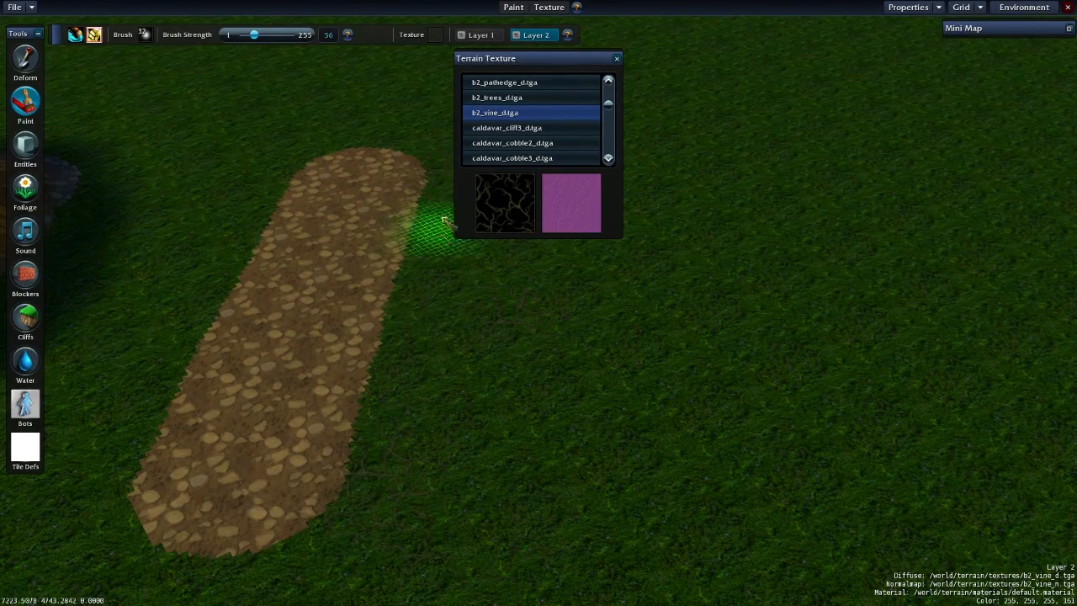
# - Paint b2_vine_d.tga on Layer 1 over most of the cobble path, leaving a strip of cobble along one edge
pyautogui.click(481, 36)
pyautogui.moveTo(524, 56); pyautogui.dragTo(723, 86)
pyautogui.moveTo(395, 181); pyautogui.dragTo(286, 494)
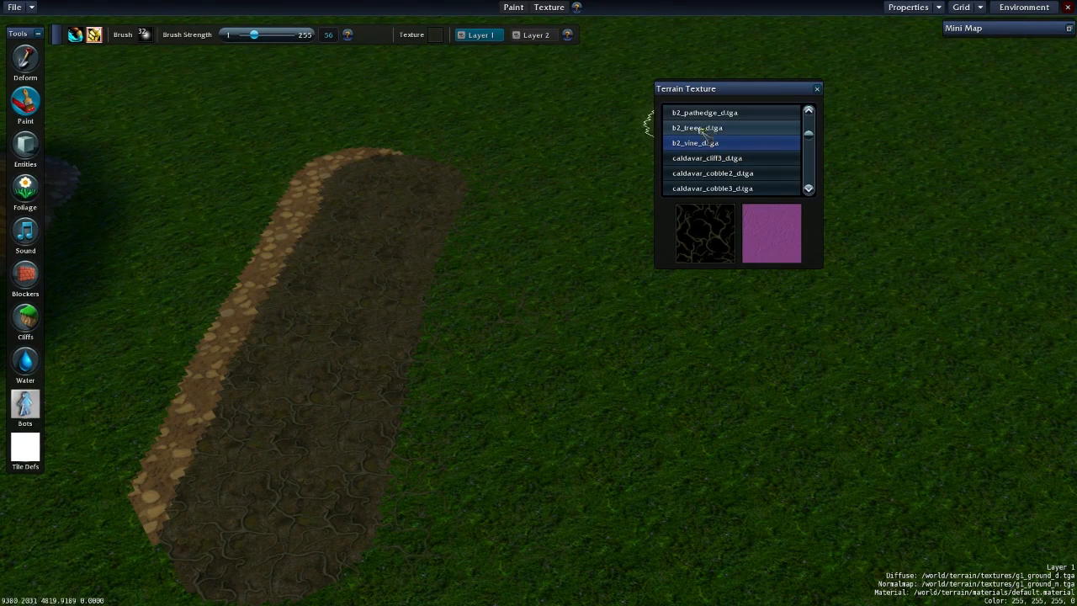
# - Paint b2_vine_d.tga on Layer 2 over the remaining cobble edge and the path
pyautogui.click(535, 35)
pyautogui.moveTo(289, 253)
pyautogui.mouseDown()
pyautogui.moveTo(292, 238)
pyautogui.moveTo(123, 491)
pyautogui.moveTo(274, 272)
pyautogui.moveTo(173, 426)
pyautogui.mouseUp()
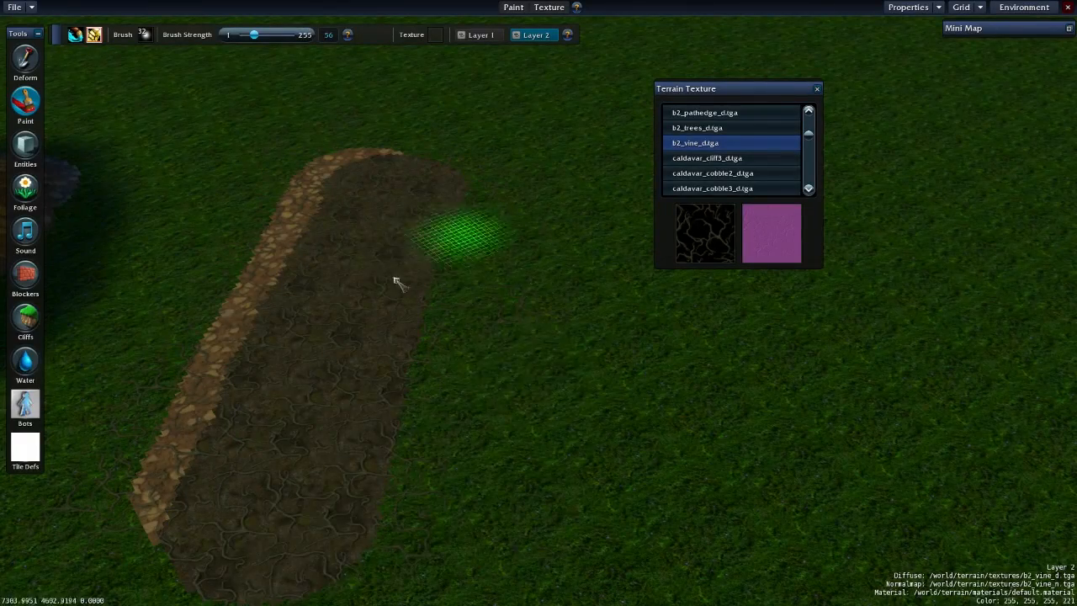
pyautogui.scroll(3, 497, 476)
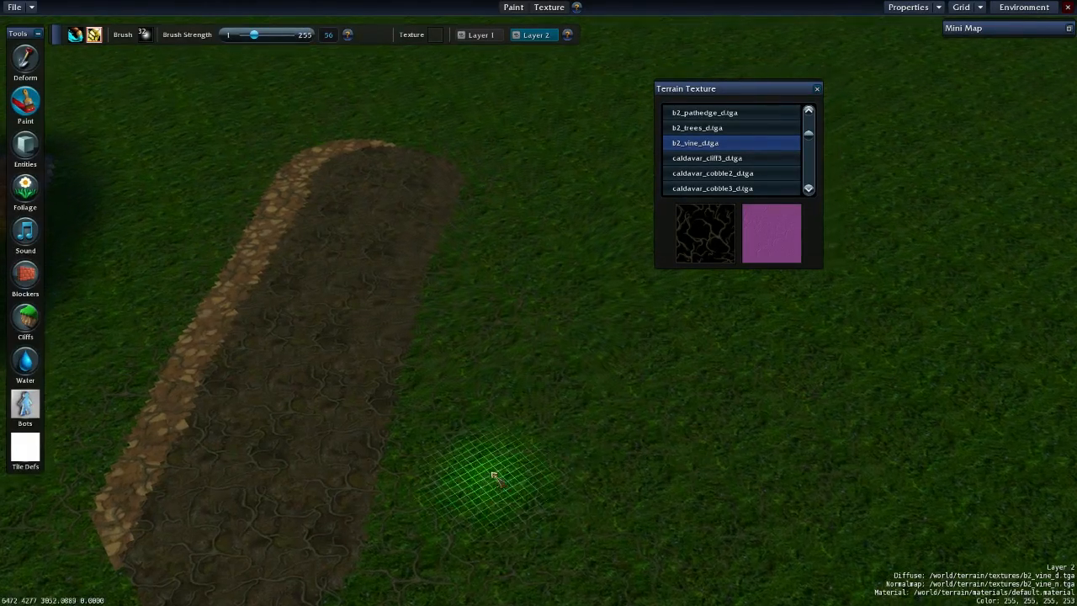
# - Close the terrain texture list and switch to the Foliage tool
pyautogui.scroll(-5, 421, 425)
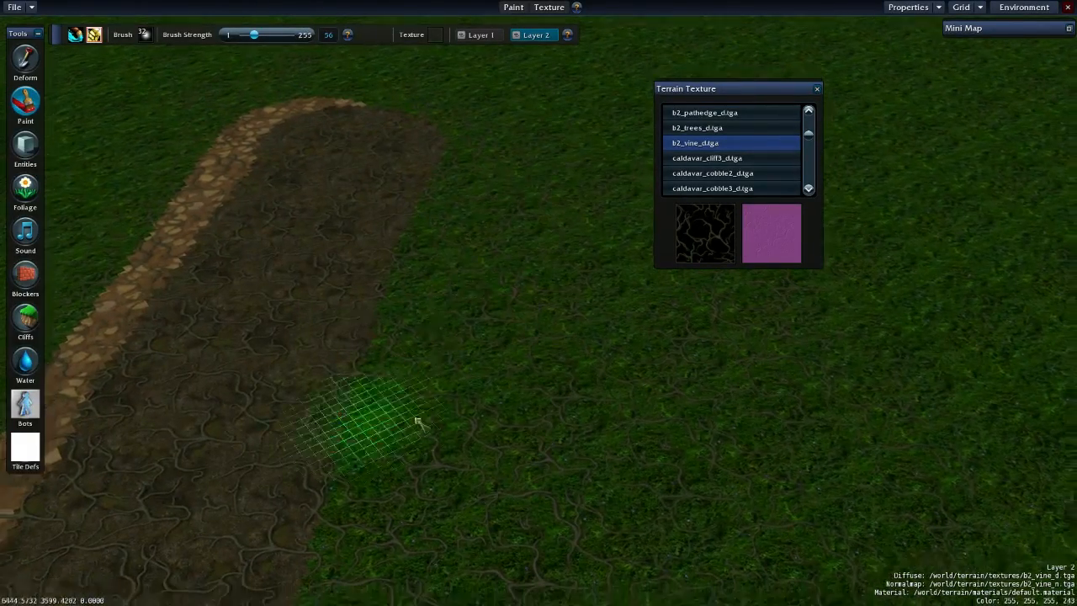
pyautogui.press('Left')
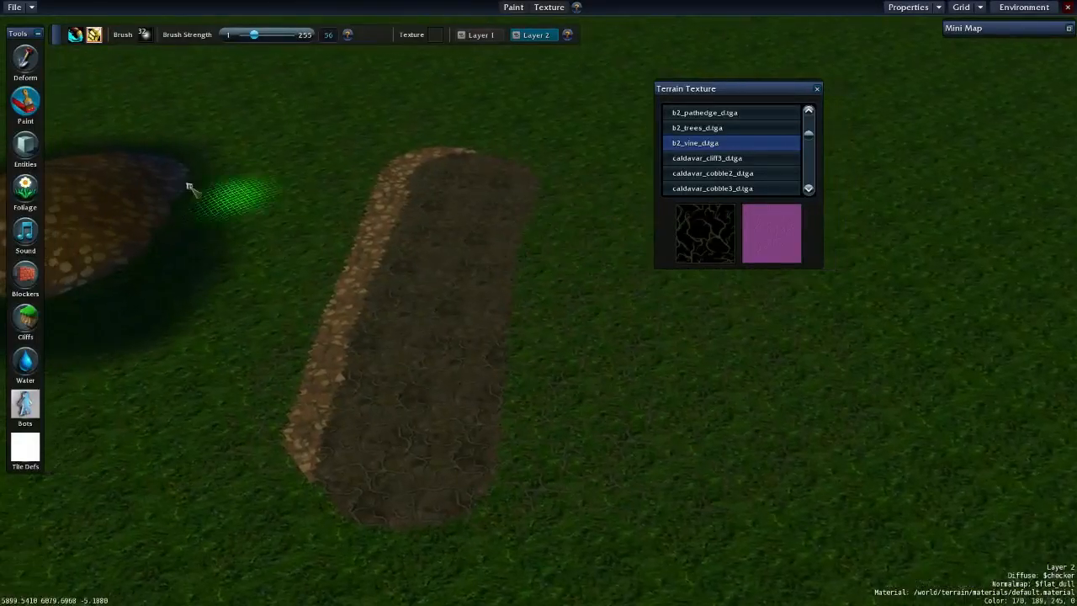
pyautogui.press('Up')
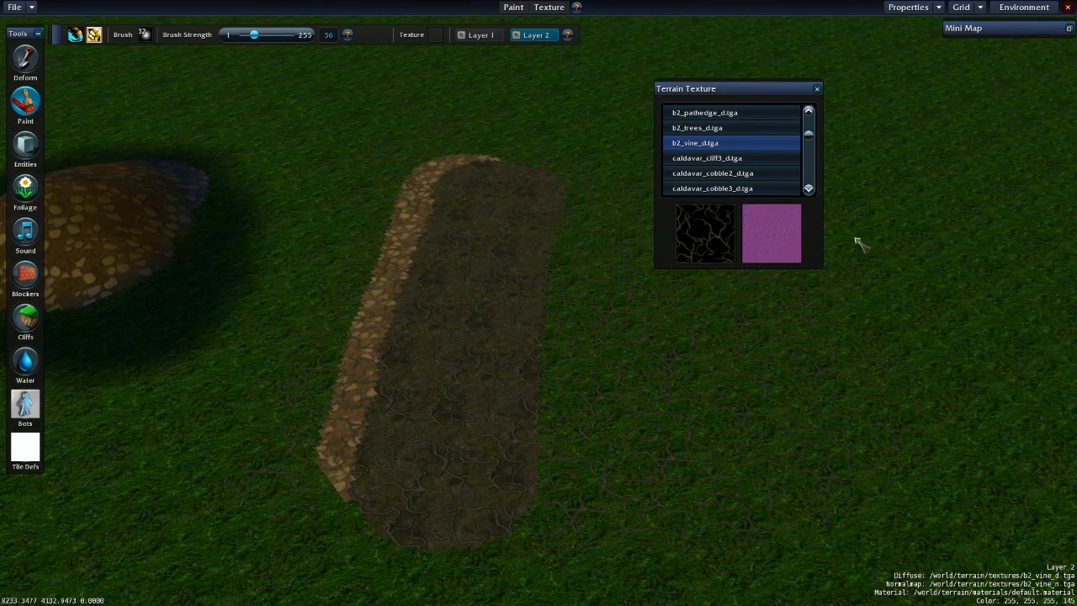
pyautogui.click(816, 89)
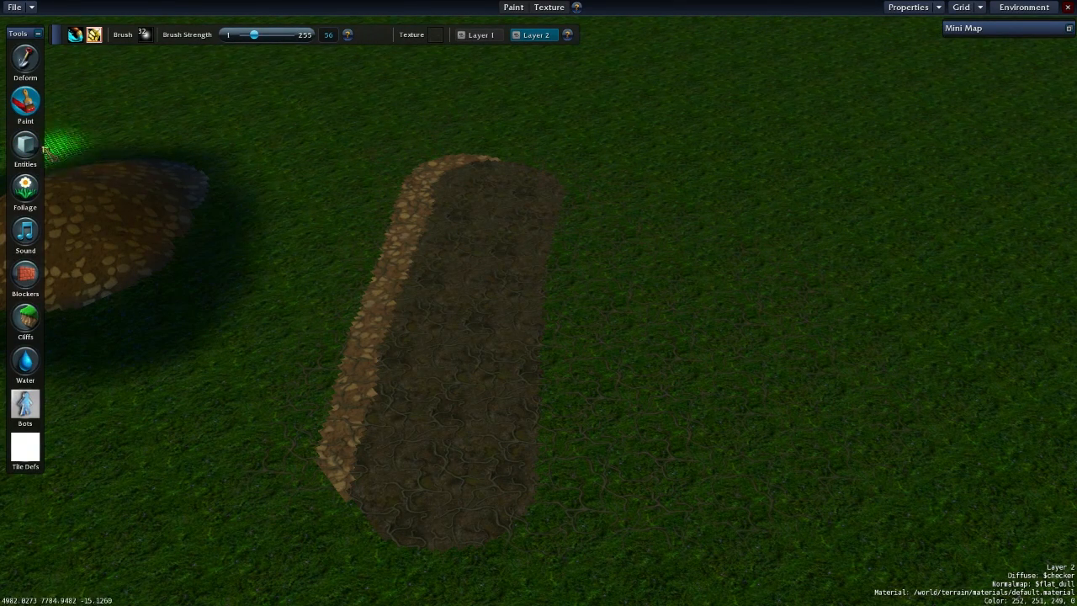
pyautogui.click(26, 187)
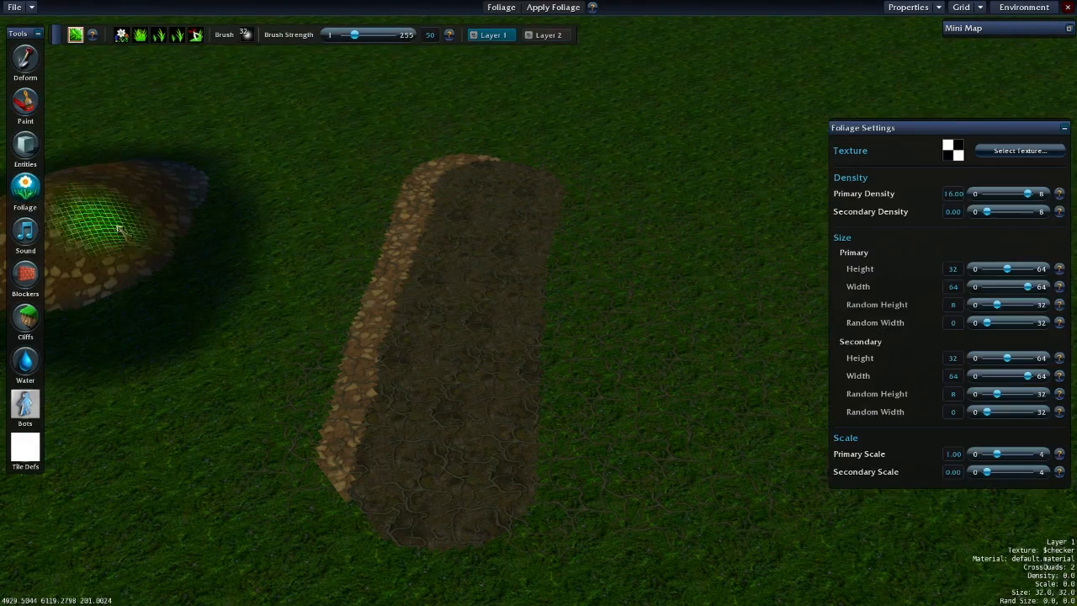
# - Browse the foliage textures and choose orangepoppys.tga for Layer 1
pyautogui.moveTo(598, 180); pyautogui.dragTo(132, 101, button='middle')
pyautogui.scroll(-3, 348, 103)
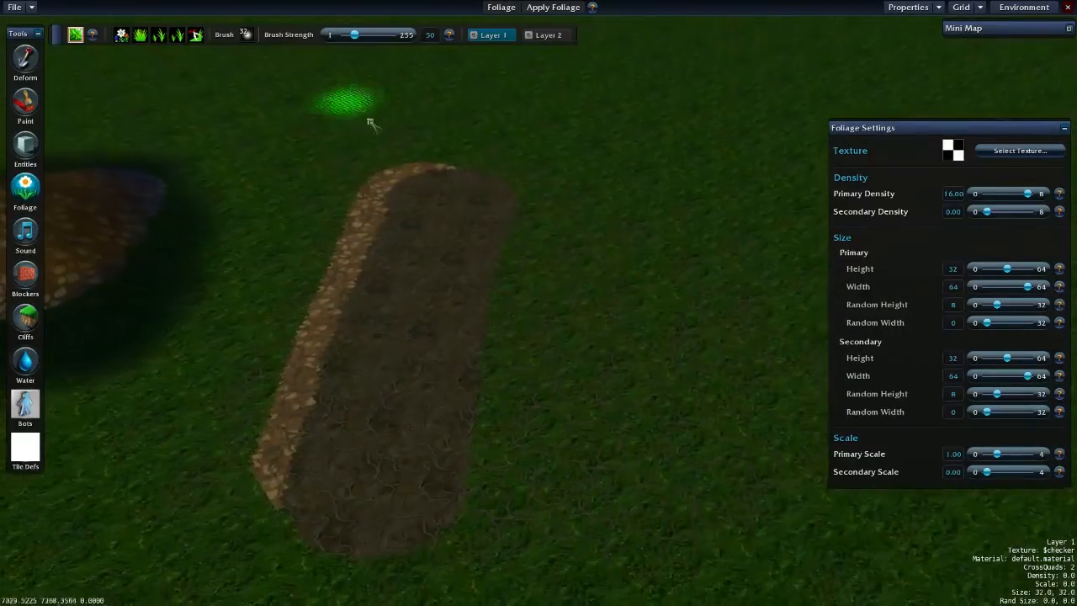
pyautogui.scroll(2, 331, 183)
pyautogui.moveTo(329, 182); pyautogui.dragTo(282, 221, button='middle')
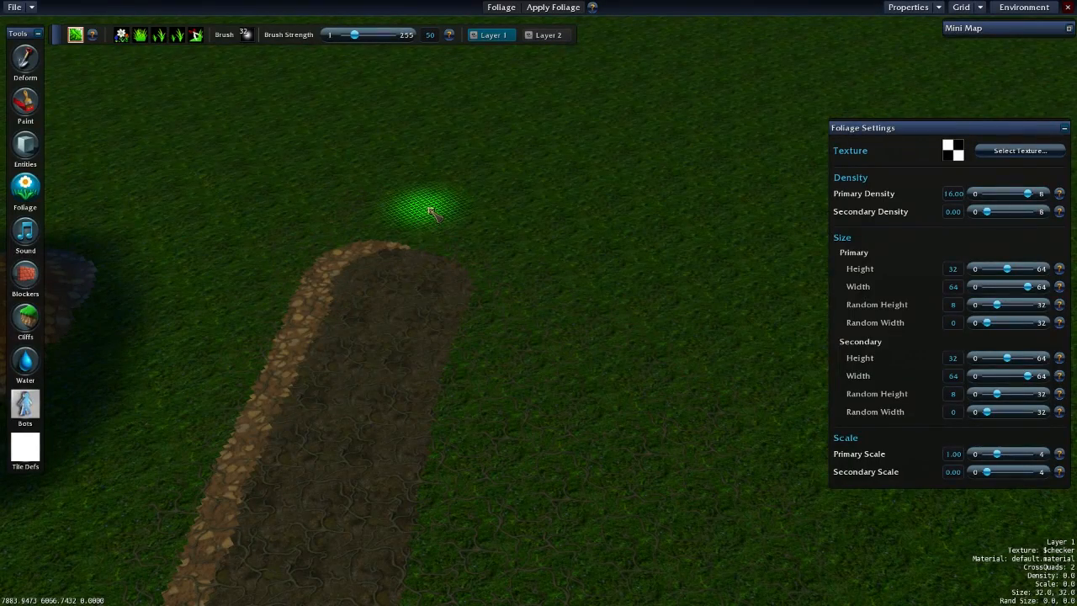
pyautogui.moveTo(482, 122); pyautogui.dragTo(315, 173, button='middle')
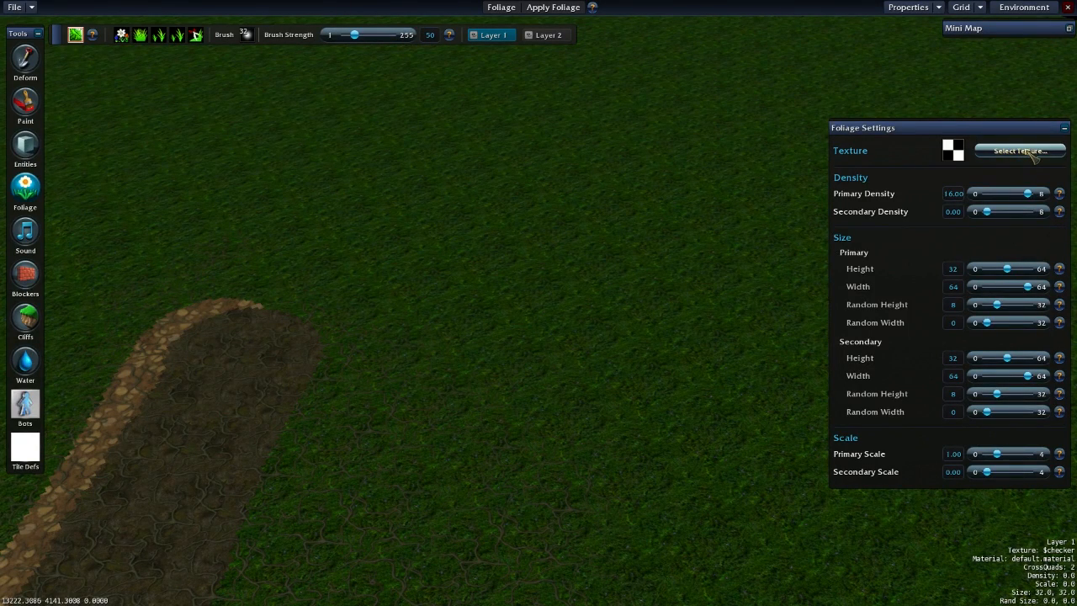
pyautogui.click(1028, 155)
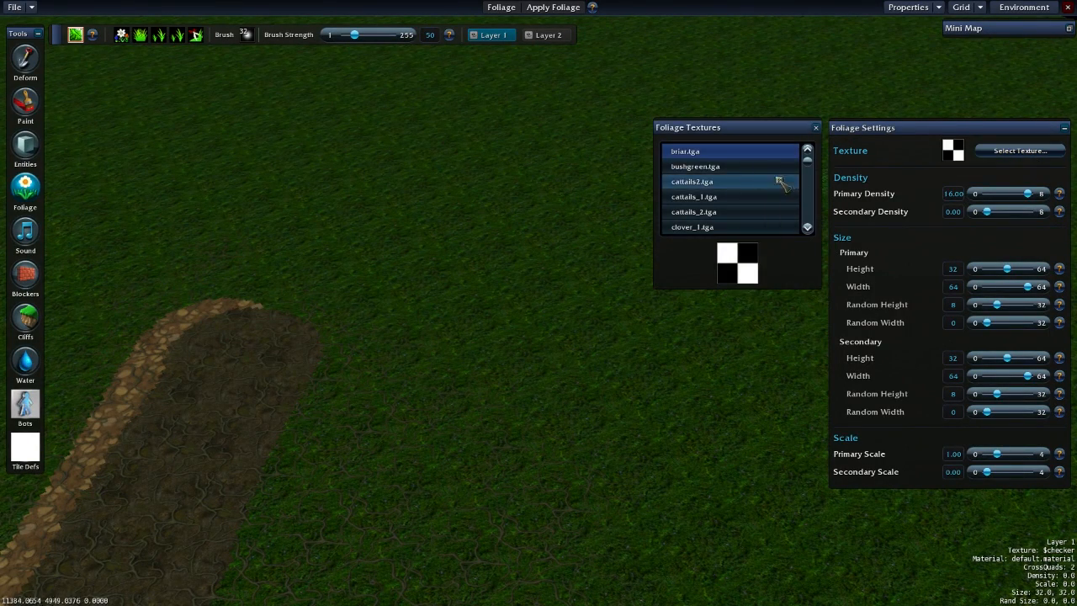
pyautogui.click(731, 170)
pyautogui.click(749, 197)
pyautogui.moveTo(811, 168); pyautogui.dragTo(813, 178)
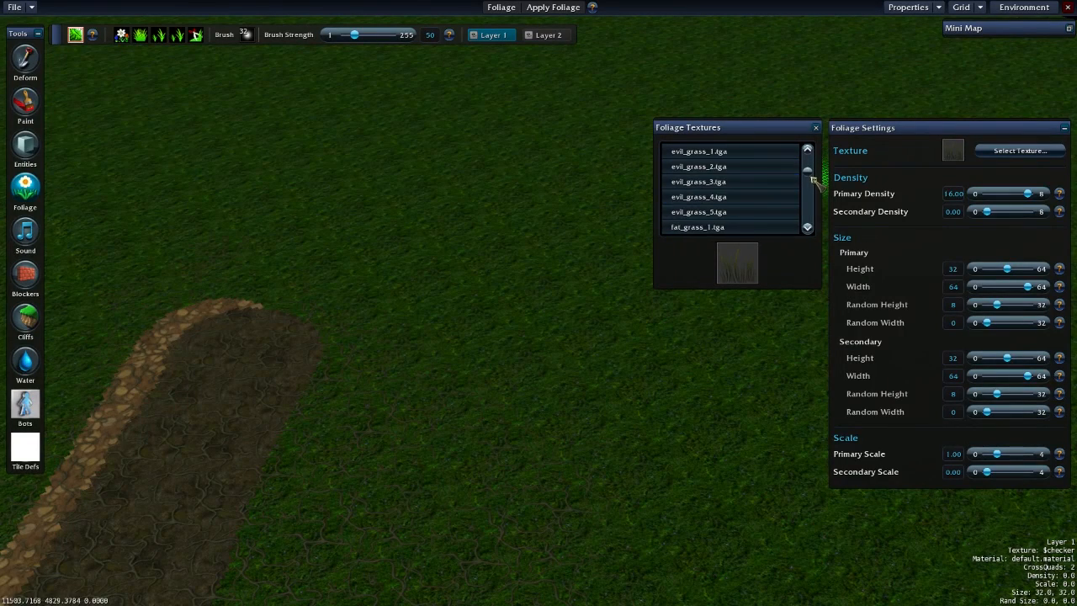
pyautogui.scroll(-3, 752, 211)
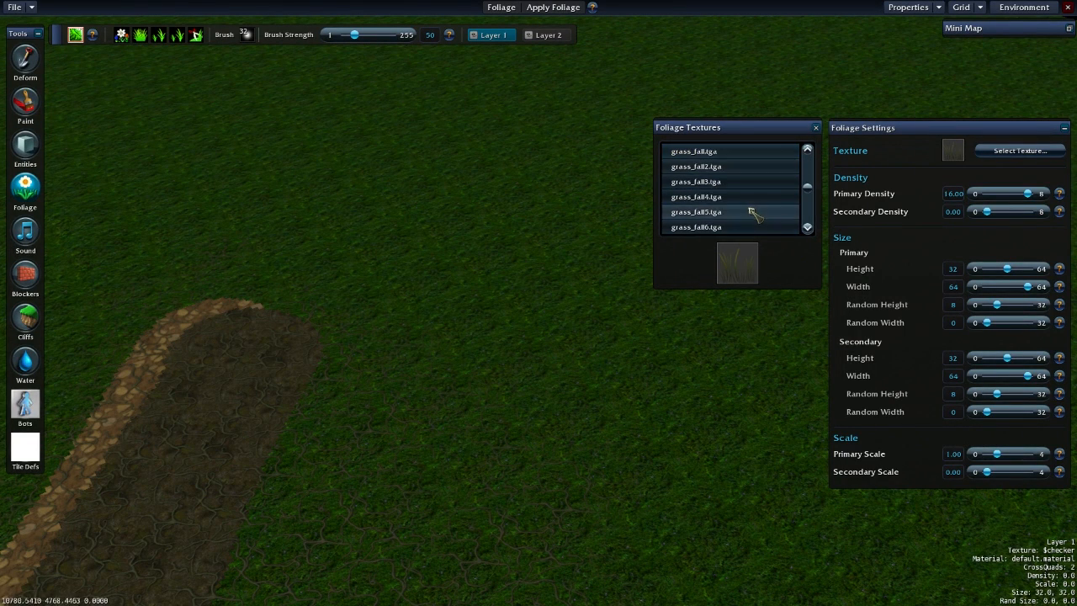
pyautogui.click(764, 211)
pyautogui.click(760, 183)
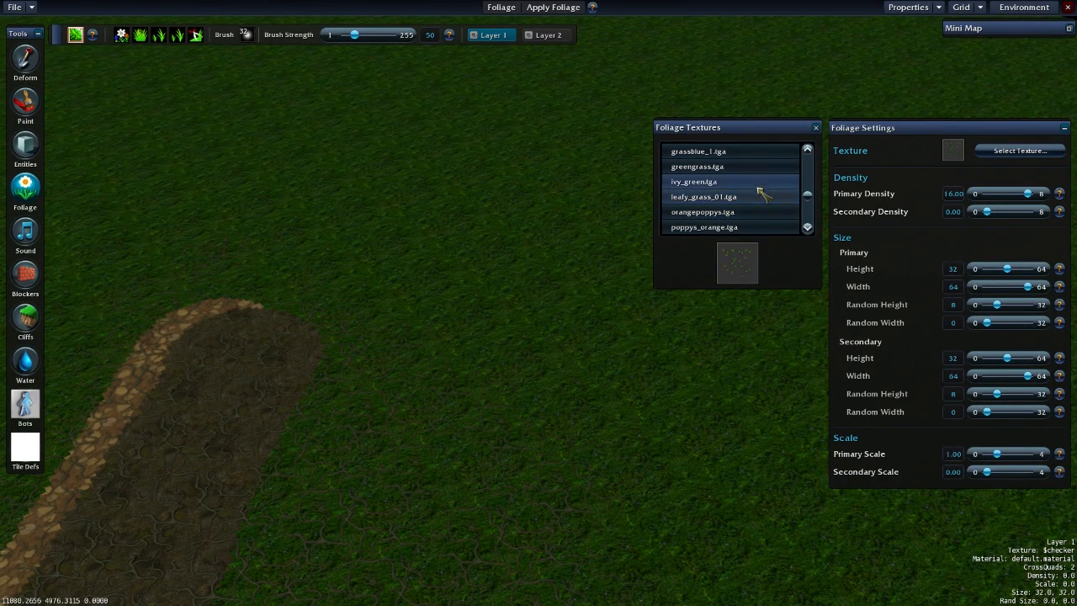
pyautogui.click(760, 213)
pyautogui.click(737, 228)
pyautogui.click(762, 213)
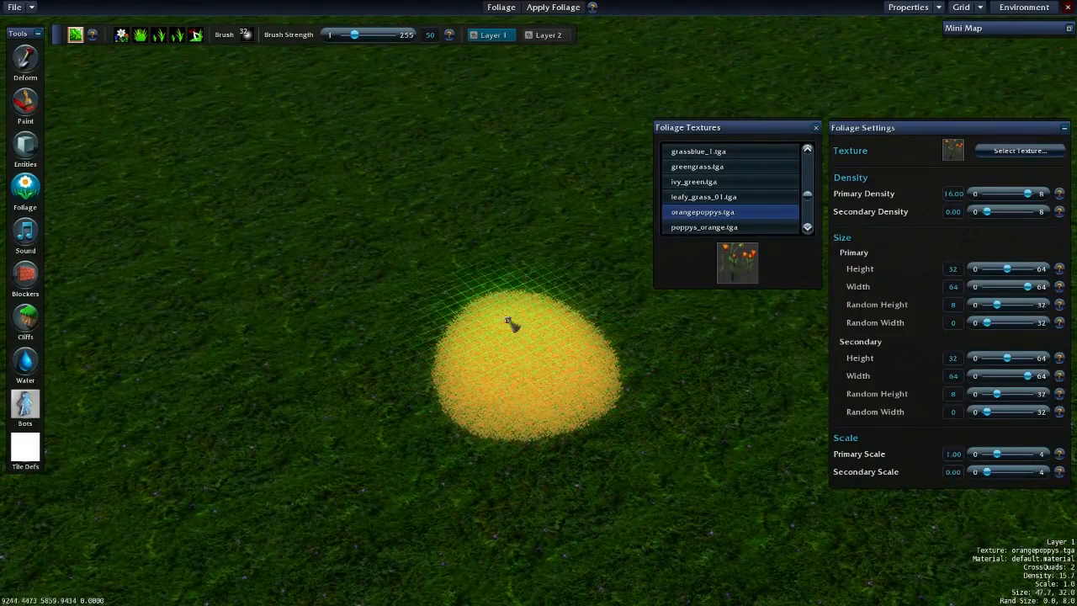
# - Paint a dense patch of orange poppies on the open grass and clear it again
pyautogui.moveTo(557, 350)
pyautogui.mouseDown()
pyautogui.moveTo(567, 390)
pyautogui.moveTo(546, 392)
pyautogui.moveTo(598, 430)
pyautogui.moveTo(542, 427)
pyautogui.moveTo(524, 351)
pyautogui.moveTo(378, 248)
pyautogui.mouseUp()
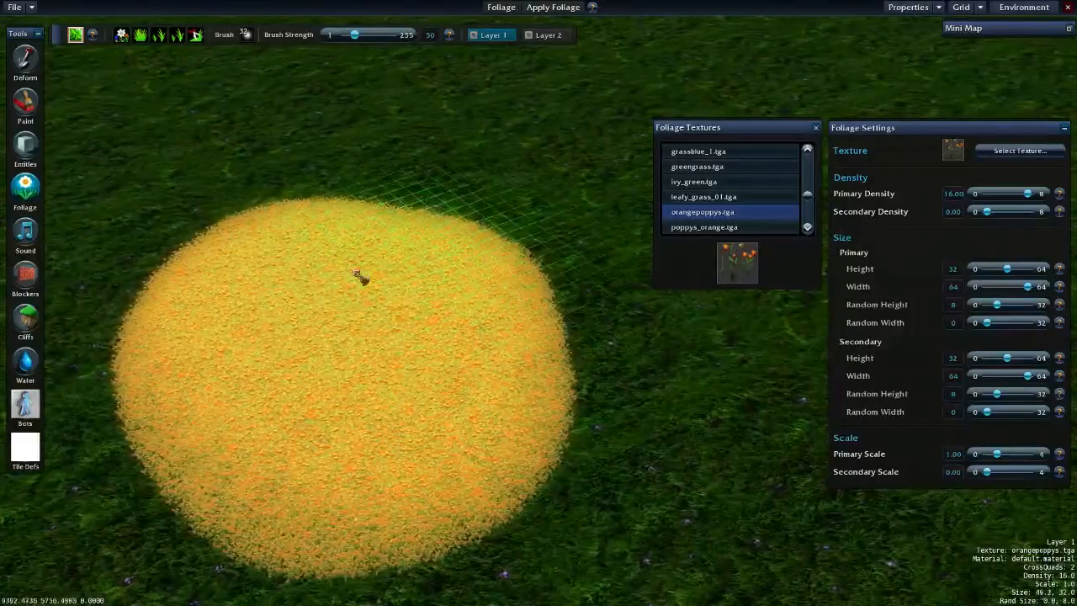
pyautogui.moveTo(396, 425)
pyautogui.mouseDown(button='right')
pyautogui.moveTo(385, 329)
pyautogui.moveTo(516, 446)
pyautogui.mouseUp(button='right')
pyautogui.moveTo(420, 353)
pyautogui.mouseDown(button='middle')
pyautogui.moveTo(397, 319)
pyautogui.moveTo(437, 350)
pyautogui.mouseUp(button='middle')
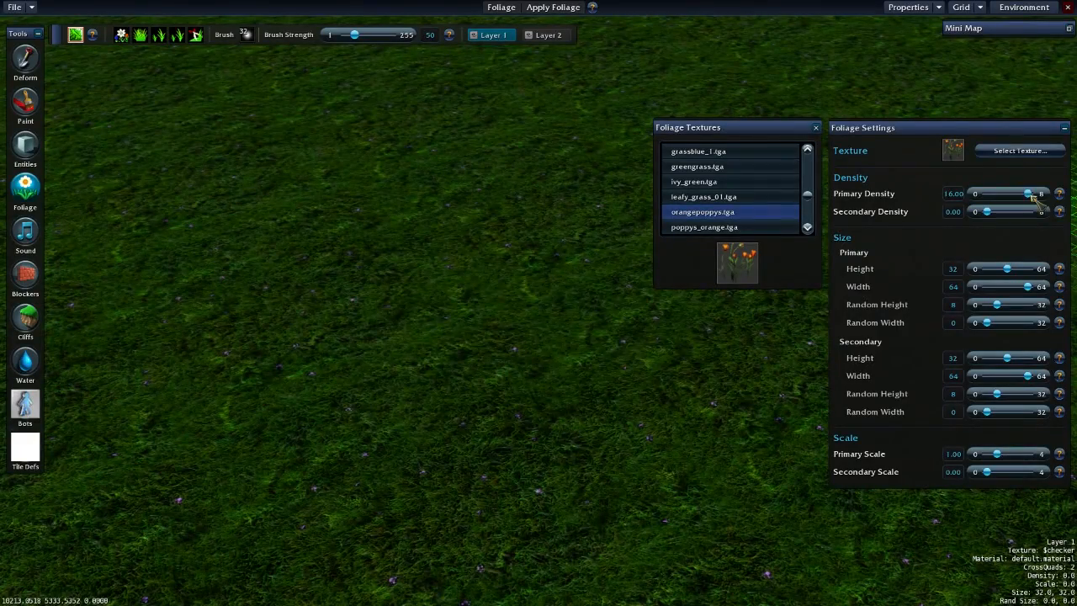
# - Paint another patch of poppies at primary density 16, close the foliage texture list, and undo the patch
pyautogui.moveTo(509, 389); pyautogui.dragTo(505, 379)
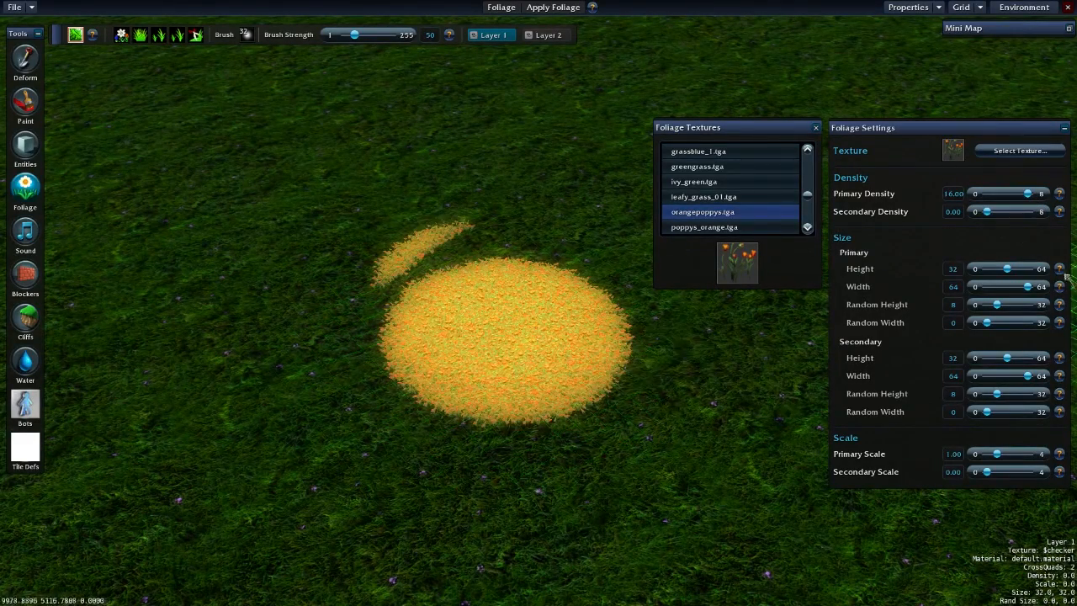
pyautogui.click(816, 129)
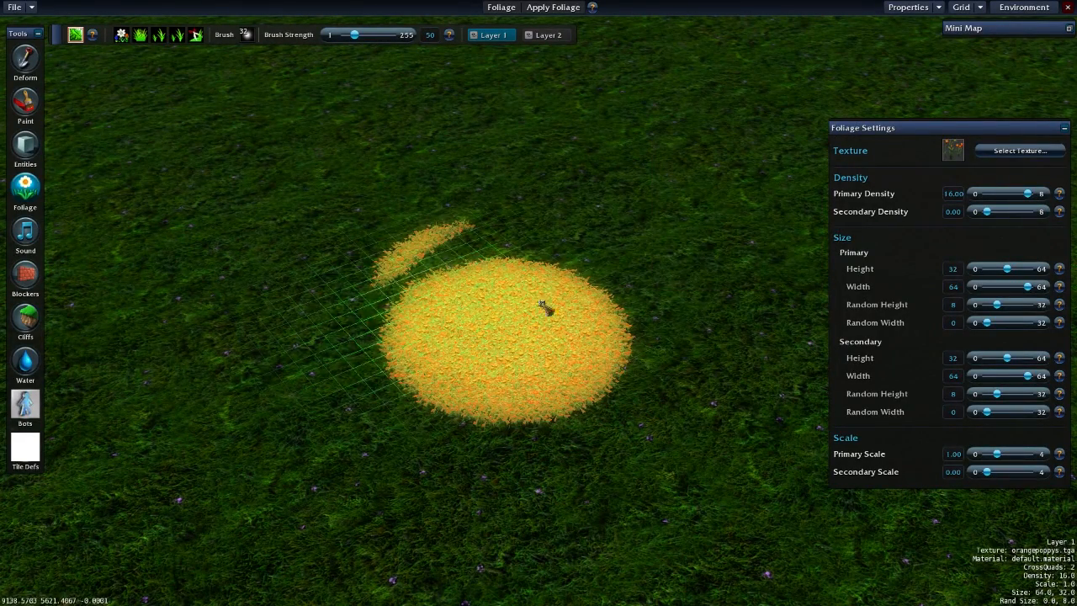
pyautogui.hotkey('ctrl', 'z')
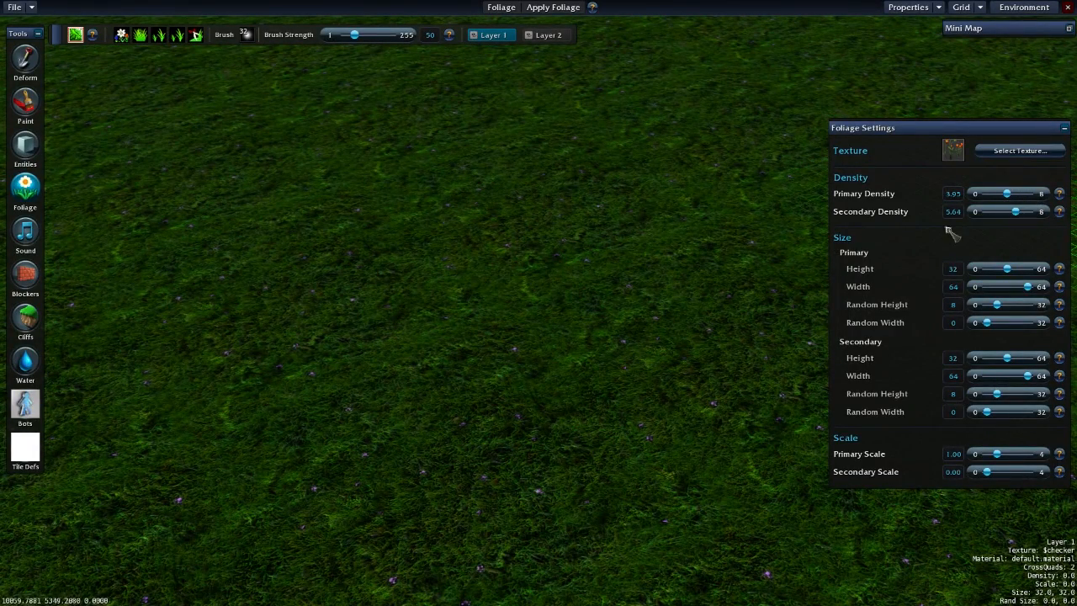
# - Paint poppies at primary density 3.95 and secondary density 5.64, and extend the patch with densities of 1.75 and 2.70
pyautogui.moveTo(642, 329)
pyautogui.mouseDown()
pyautogui.moveTo(391, 394)
pyautogui.moveTo(669, 421)
pyautogui.mouseUp()
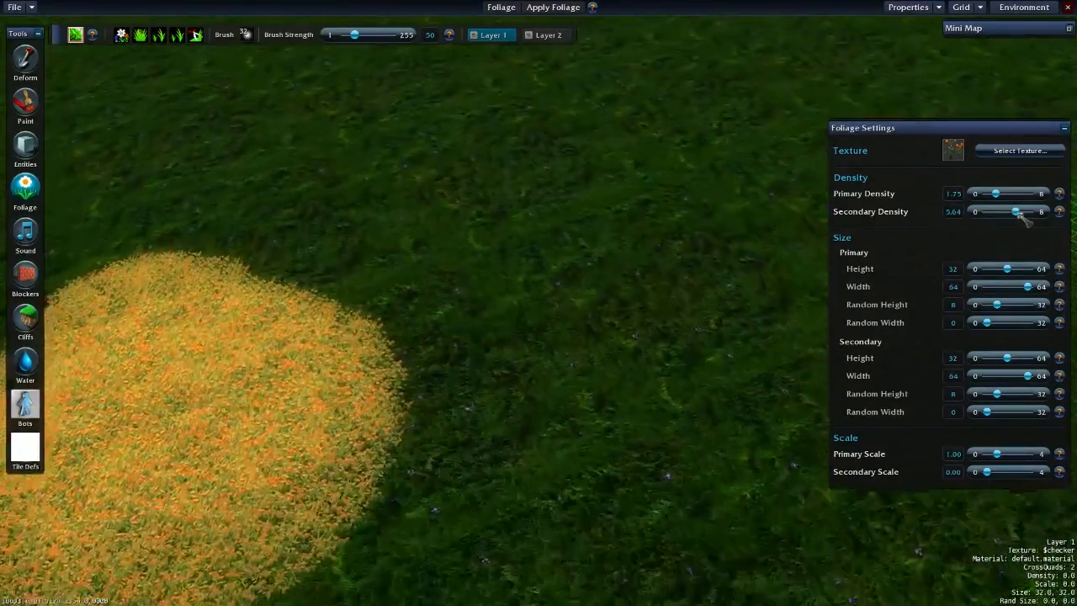
pyautogui.moveTo(1016, 213); pyautogui.dragTo(1001, 213)
pyautogui.moveTo(530, 232)
pyautogui.mouseDown()
pyautogui.moveTo(572, 294)
pyautogui.moveTo(547, 318)
pyautogui.mouseUp()
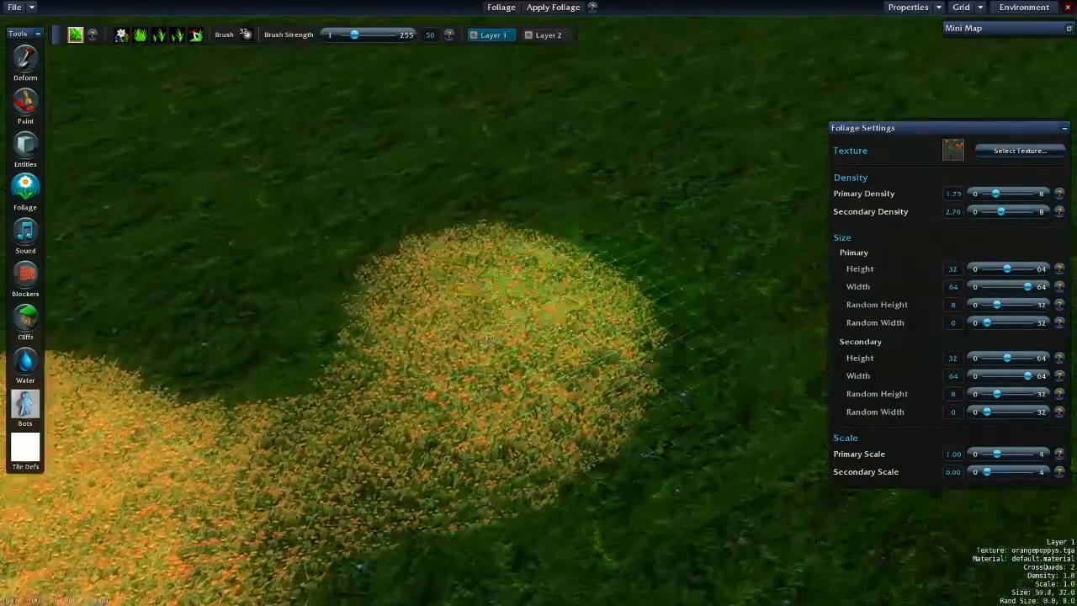
pyautogui.moveTo(513, 286)
pyautogui.mouseDown(button='right')
pyautogui.moveTo(510, 344)
pyautogui.moveTo(362, 236)
pyautogui.moveTo(608, 320)
pyautogui.moveTo(410, 212)
pyautogui.mouseUp(button='right')
pyautogui.moveTo(455, 288)
pyautogui.mouseDown()
pyautogui.moveTo(501, 399)
pyautogui.moveTo(471, 324)
pyautogui.mouseUp()
pyautogui.moveTo(526, 195)
pyautogui.mouseDown()
pyautogui.moveTo(270, 290)
pyautogui.moveTo(782, 345)
pyautogui.moveTo(673, 169)
pyautogui.mouseUp()
# - Switch the foliage to Layer 2 and paint more orange poppies over and beside the existing patch
pyautogui.click(552, 35)
pyautogui.moveTo(648, 334)
pyautogui.mouseDown()
pyautogui.moveTo(510, 357)
pyautogui.moveTo(688, 540)
pyautogui.mouseUp()
pyautogui.moveTo(688, 539); pyautogui.dragTo(597, 472, button='right')
pyautogui.moveTo(553, 455); pyautogui.dragTo(505, 504)
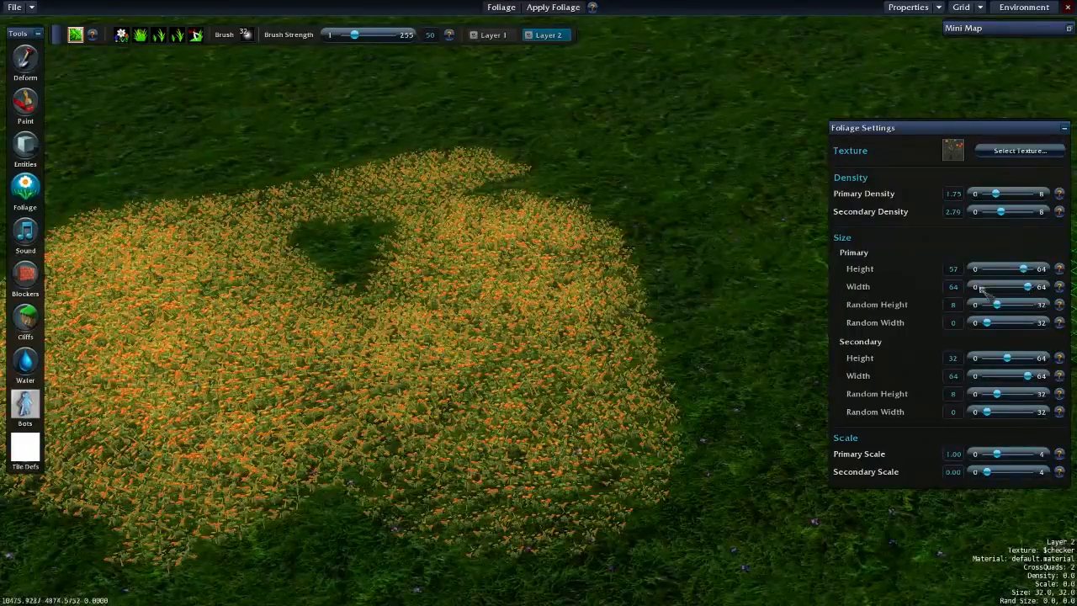
# - Try primary heights of 57 and 33 while extending the poppy field across the neighbouring grass on Layer 2
pyautogui.moveTo(808, 284); pyautogui.dragTo(757, 281, button='right')
pyautogui.moveTo(758, 281)
pyautogui.mouseDown()
pyautogui.moveTo(770, 290)
pyautogui.moveTo(605, 379)
pyautogui.mouseUp()
pyautogui.moveTo(606, 379); pyautogui.dragTo(623, 330, button='right')
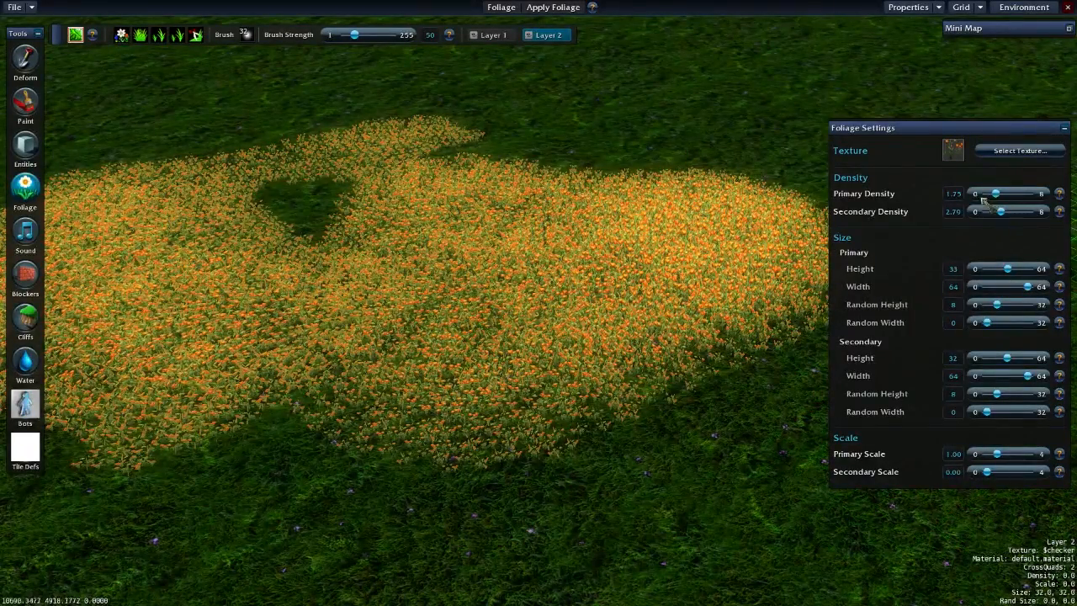
# - Browse the foliage textures, choose the white flower texture, close the list and collapse the foliage settings
pyautogui.click(1020, 150)
pyautogui.click(766, 212)
pyautogui.scroll(-10, 778, 199)
pyautogui.click(774, 196)
pyautogui.scroll(-5, 757, 202)
pyautogui.click(752, 196)
pyautogui.click(751, 212)
pyautogui.click(752, 227)
pyautogui.scroll(7, 753, 211)
pyautogui.scroll(2, 713, 183)
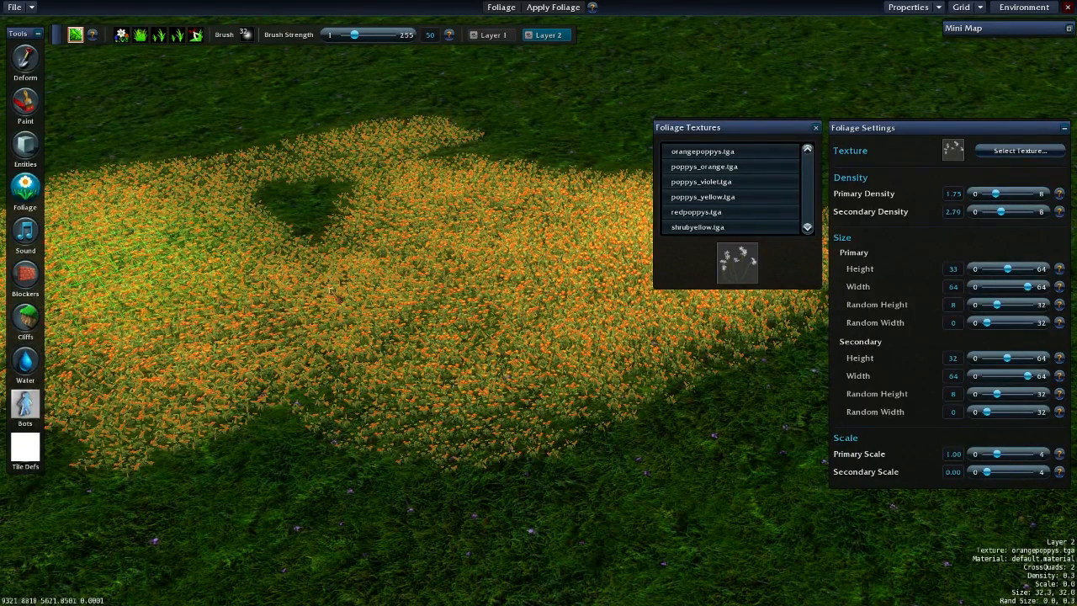
pyautogui.click(815, 127)
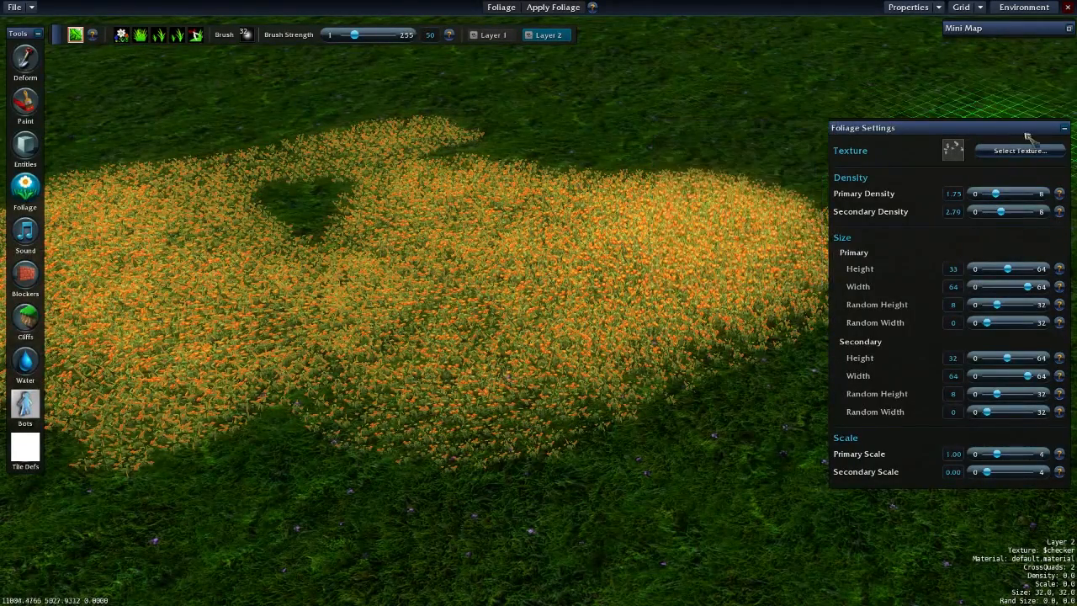
pyautogui.click(1069, 130)
# - Switch to the Blockers tool and paint path blockers over the whole cobbled mound
pyautogui.scroll(-4, 180, 221)
pyautogui.moveTo(260, 252); pyautogui.dragTo(438, 331, button='middle')
pyautogui.press('Left')
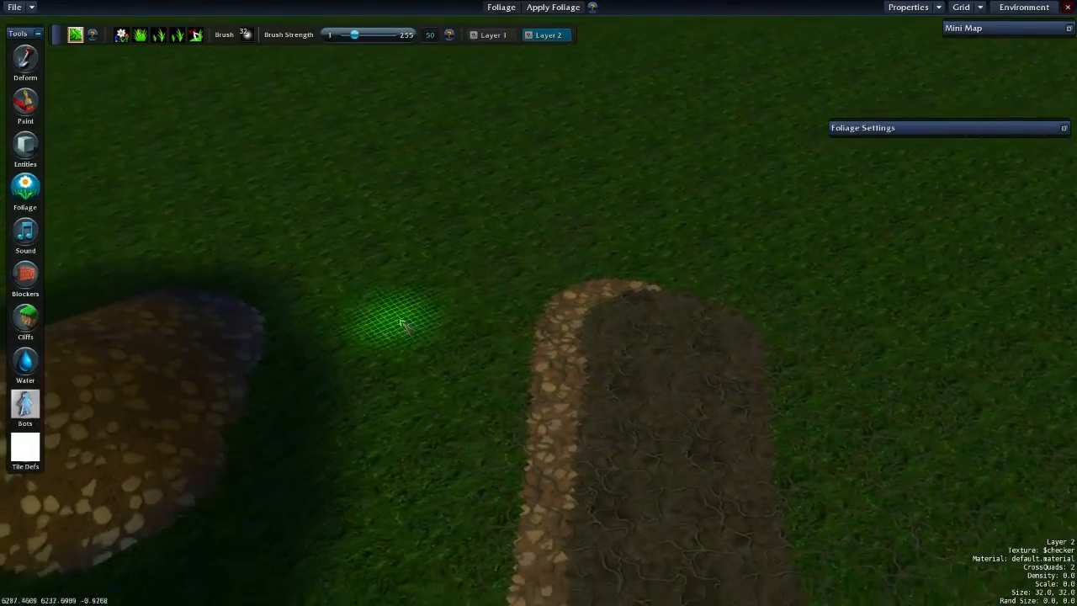
pyautogui.press('Down')
pyautogui.press('Up')
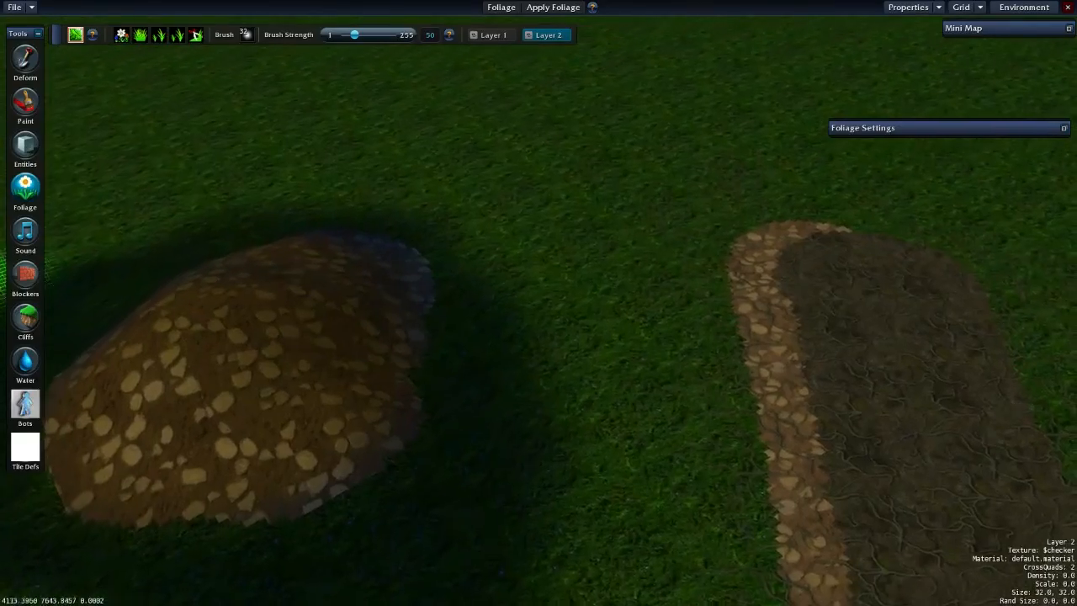
pyautogui.press('Up')
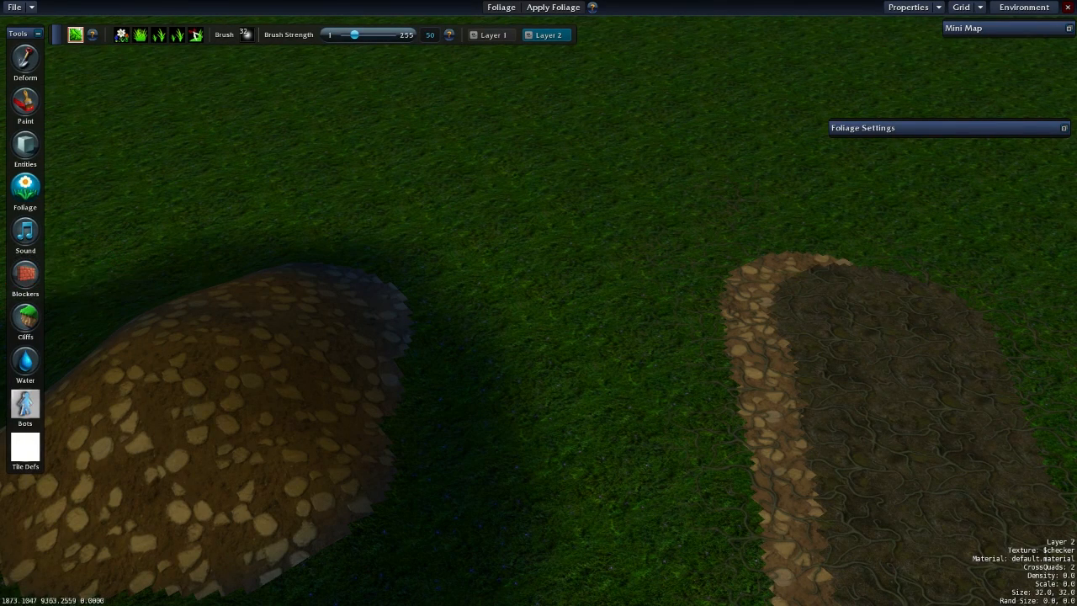
pyautogui.click(28, 281)
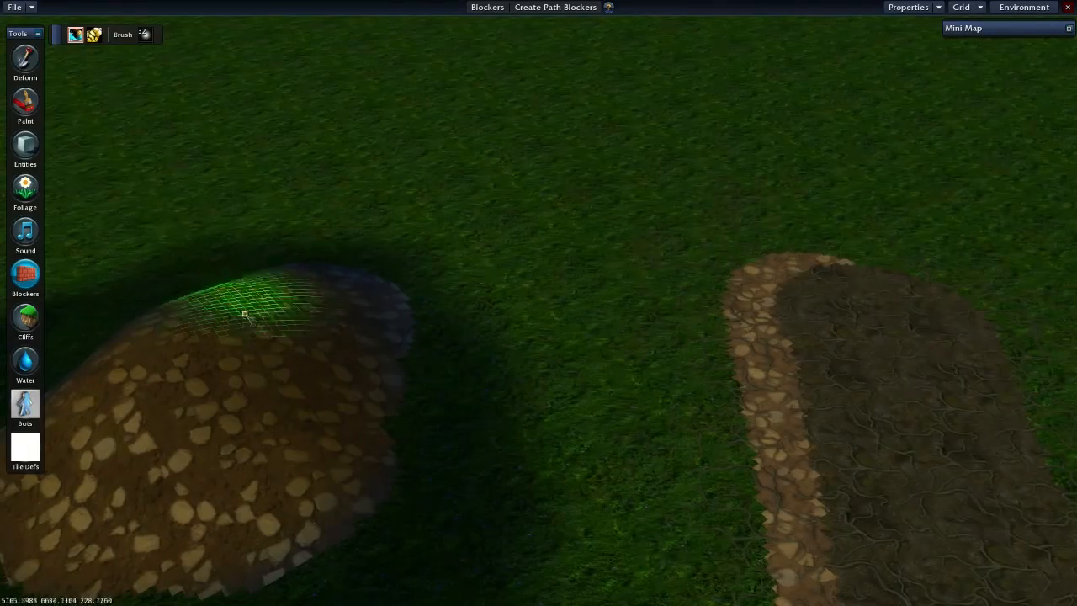
pyautogui.press('a')
pyautogui.press('s')
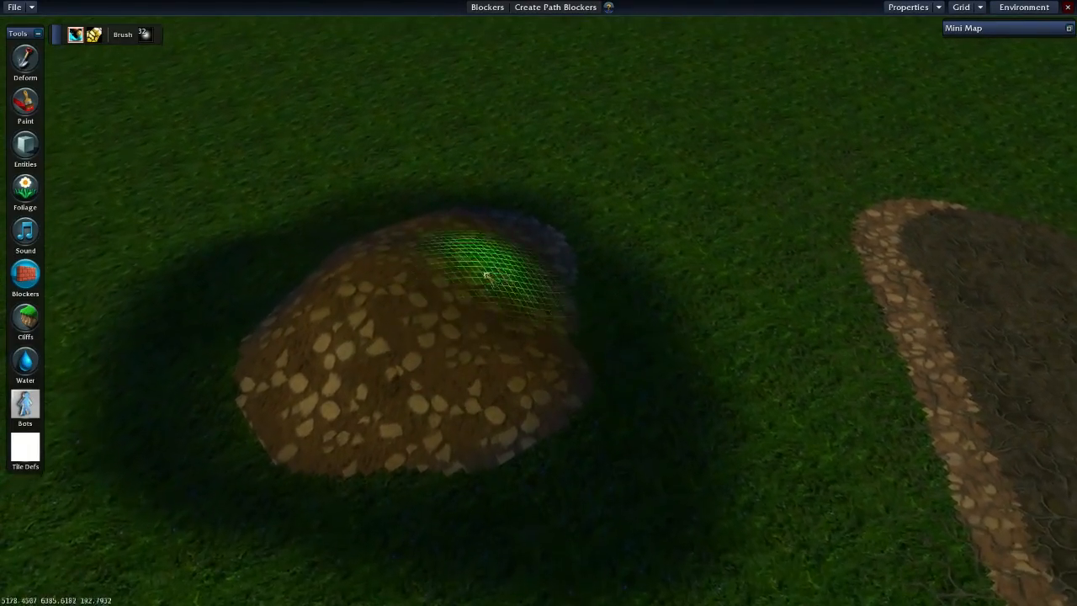
pyautogui.moveTo(511, 265)
pyautogui.mouseDown()
pyautogui.moveTo(427, 276)
pyautogui.moveTo(356, 320)
pyautogui.moveTo(325, 385)
pyautogui.moveTo(424, 425)
pyautogui.moveTo(522, 379)
pyautogui.moveTo(521, 312)
pyautogui.moveTo(412, 378)
pyautogui.moveTo(610, 381)
pyautogui.mouseUp()
pyautogui.press('s')
pyautogui.press('a')
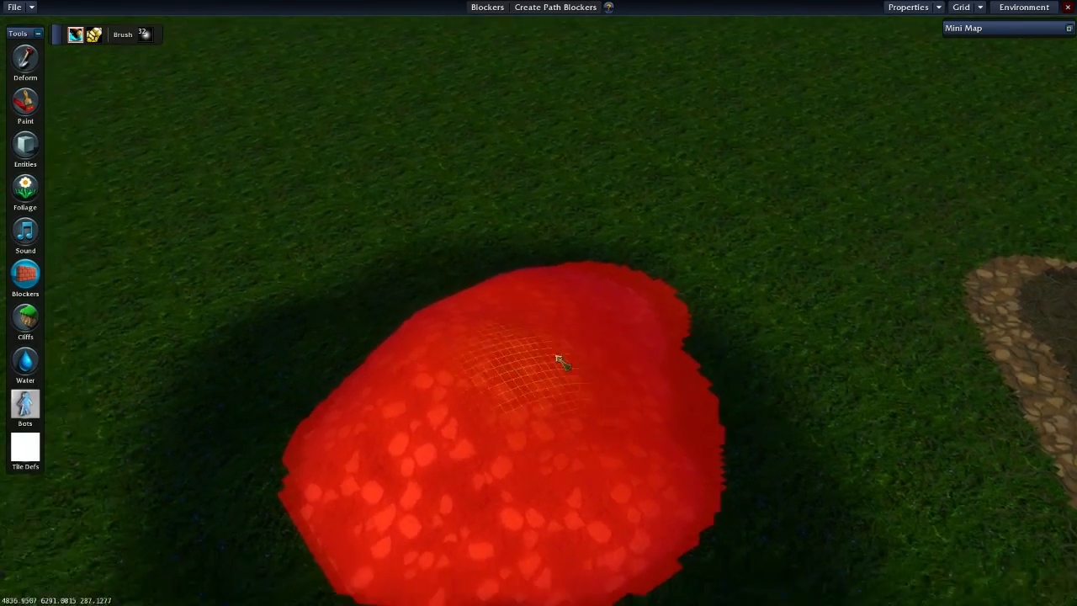
# - Choose a smaller brush and touch up the path blockers along the mound's edge beside the grass
pyautogui.press('d')
pyautogui.click(149, 38)
pyautogui.click(167, 70)
pyautogui.press('d')
pyautogui.press('w')
pyautogui.moveTo(563, 300); pyautogui.dragTo(554, 311)
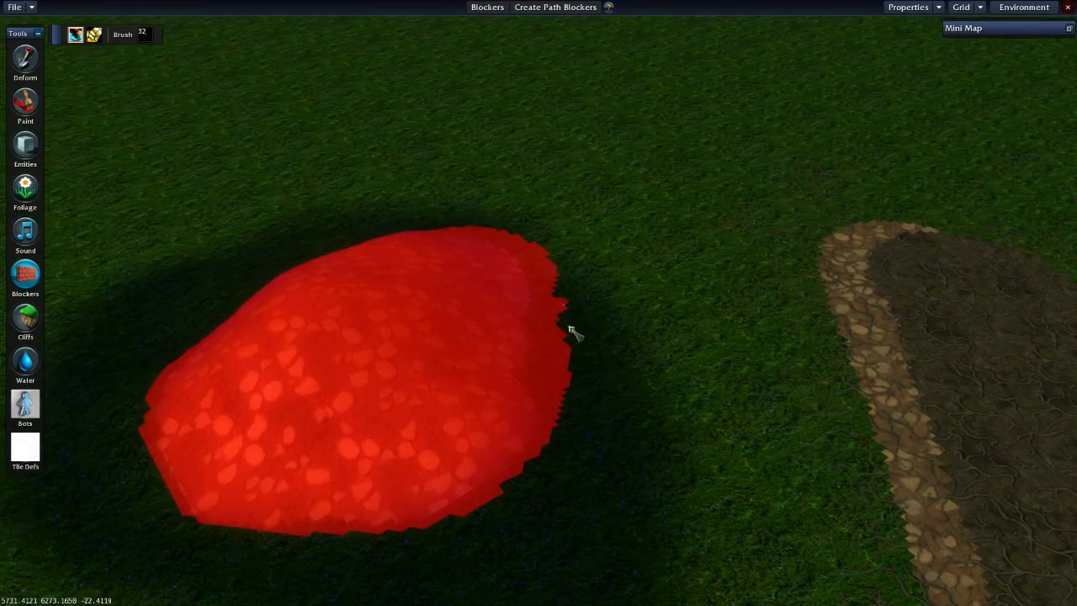
pyautogui.press('w')
pyautogui.press('a')
pyautogui.press('s')
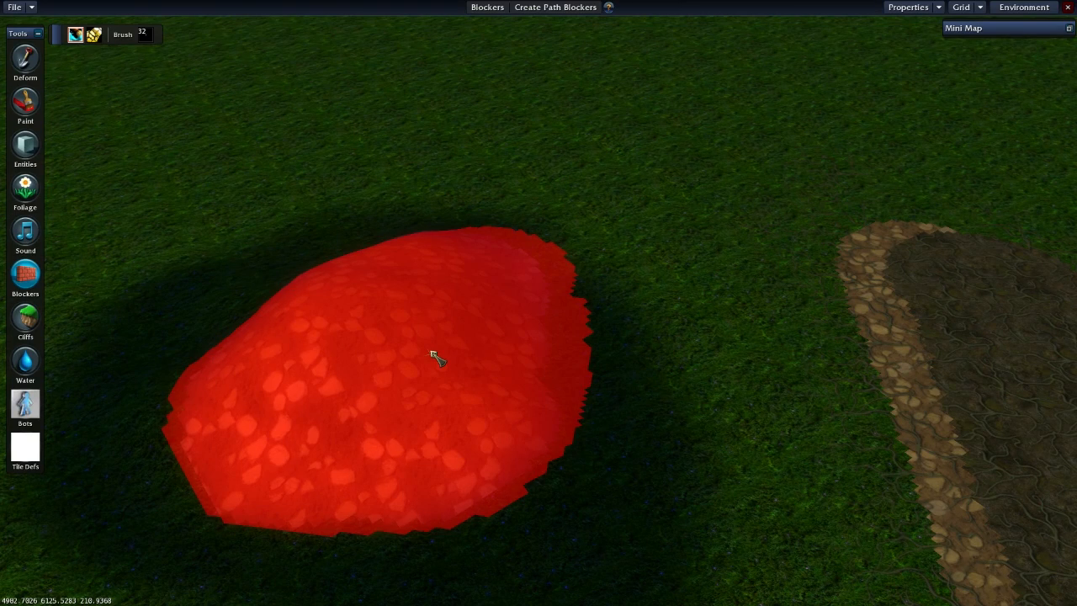
# - Paint a thin curved line of visual blockers on the mound and compare it with the path blockers
pyautogui.moveTo(431, 352); pyautogui.dragTo(392, 284, button='middle')
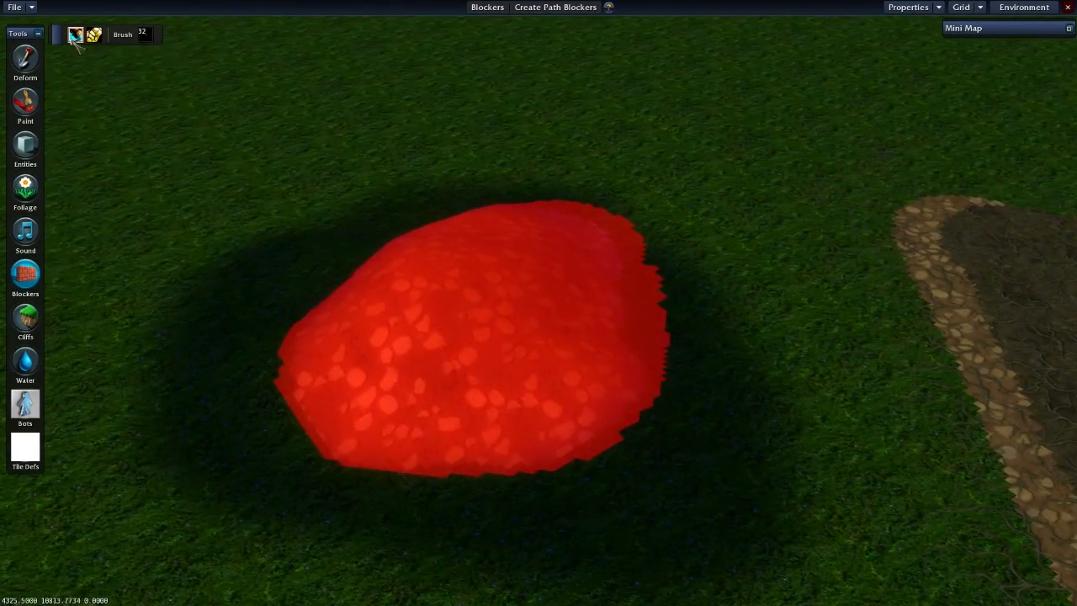
pyautogui.click(94, 34)
pyautogui.moveTo(459, 321); pyautogui.dragTo(456, 304, button='middle')
pyautogui.moveTo(467, 267)
pyautogui.mouseDown()
pyautogui.moveTo(433, 285)
pyautogui.moveTo(462, 330)
pyautogui.mouseUp()
pyautogui.click(144, 35)
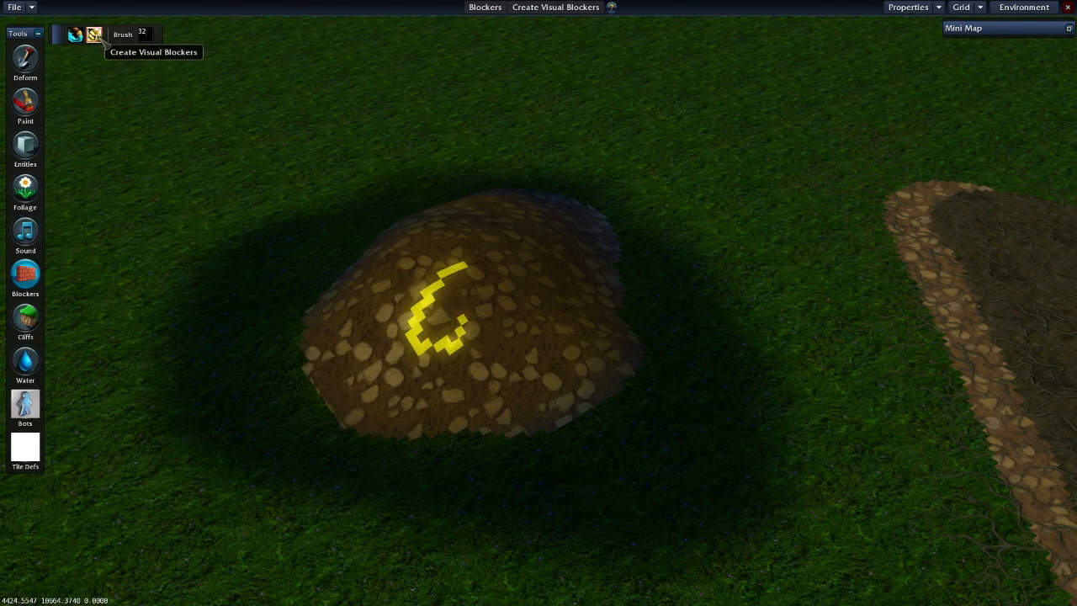
pyautogui.click(75, 35)
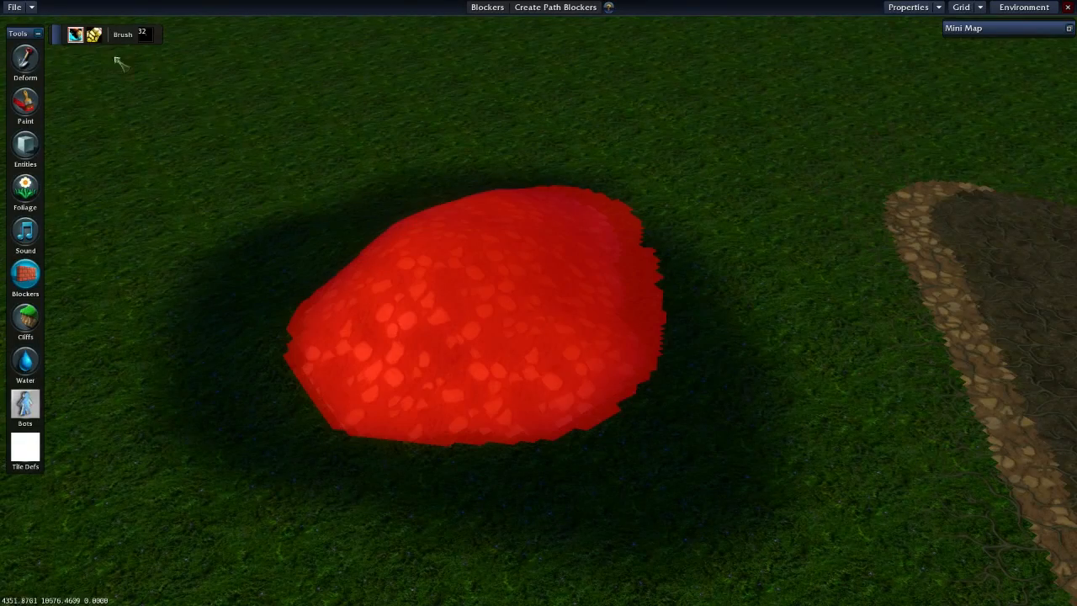
pyautogui.click(94, 34)
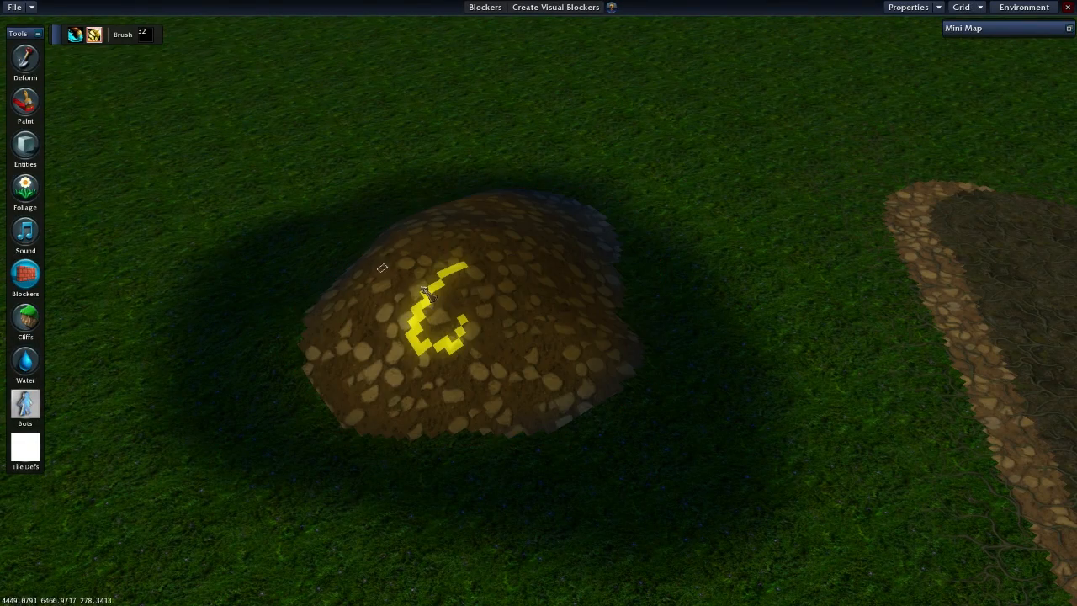
# - Choose a larger soft round brush and paint visual blockers over the whole cobbled mound
pyautogui.click(144, 34)
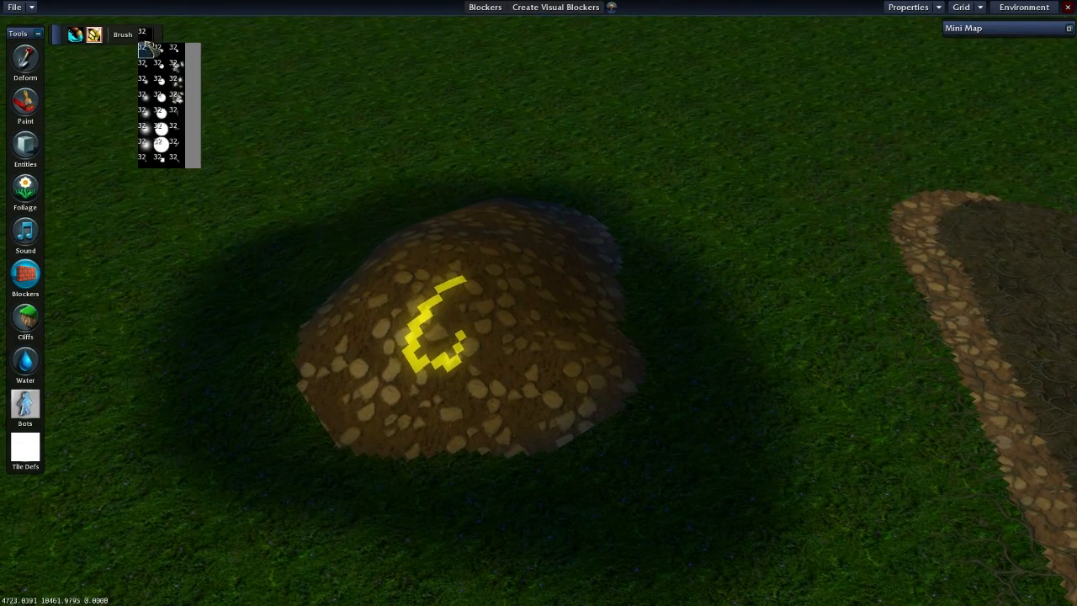
pyautogui.click(145, 128)
pyautogui.moveTo(454, 328)
pyautogui.mouseDown()
pyautogui.moveTo(467, 334)
pyautogui.moveTo(426, 344)
pyautogui.moveTo(541, 339)
pyautogui.moveTo(558, 252)
pyautogui.moveTo(497, 228)
pyautogui.moveTo(433, 264)
pyautogui.moveTo(399, 311)
pyautogui.moveTo(565, 328)
pyautogui.mouseUp()
pyautogui.moveTo(566, 326)
pyautogui.mouseDown(button='middle')
pyautogui.moveTo(434, 399)
pyautogui.moveTo(436, 370)
pyautogui.mouseUp(button='middle')
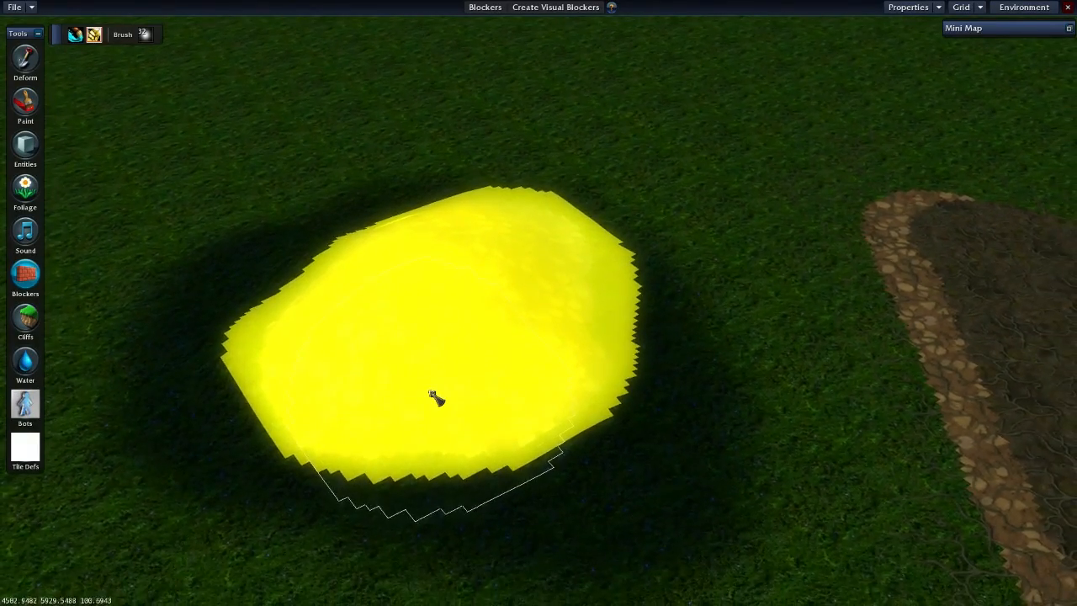
pyautogui.press('d')
pyautogui.press('w')
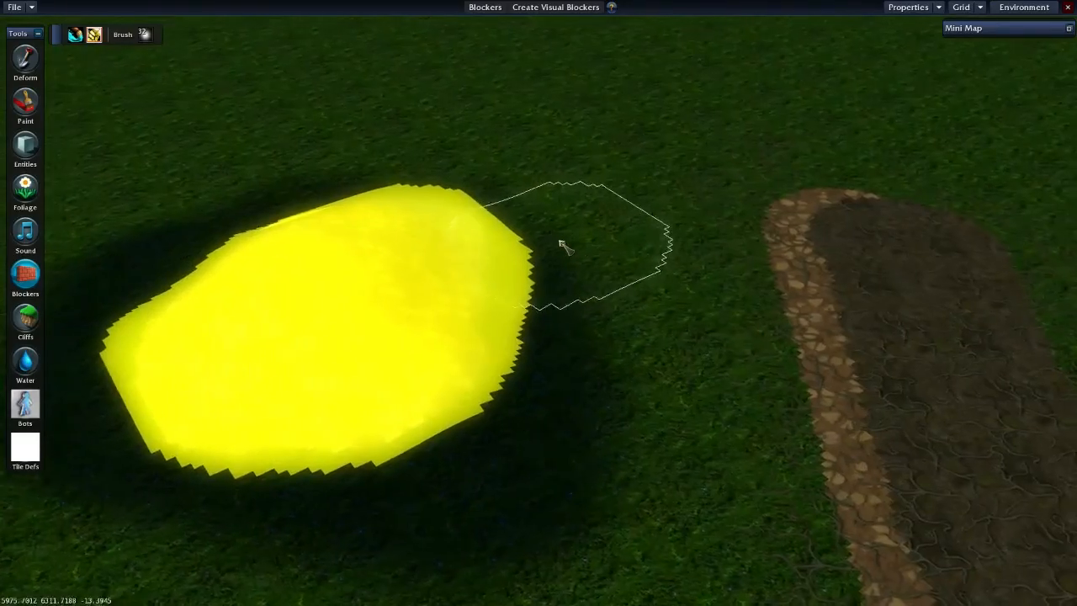
# - Examine the visual blocker coverage on the mound and the surrounding terrain from several viewpoints
pyautogui.press('a')
pyautogui.press('s')
pyautogui.press('a')
pyautogui.press('s')
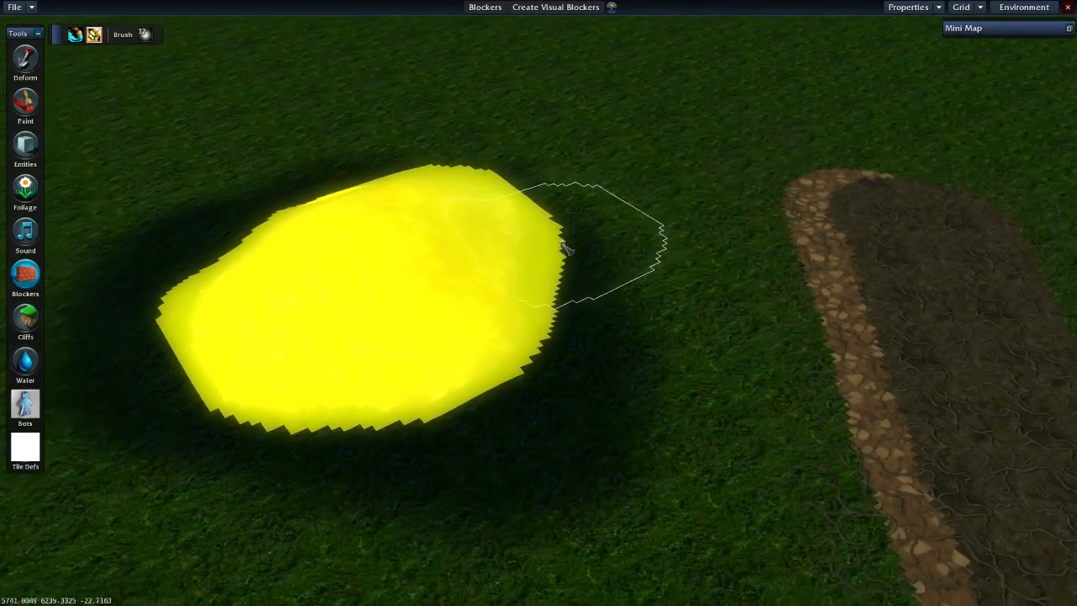
pyautogui.press('w')
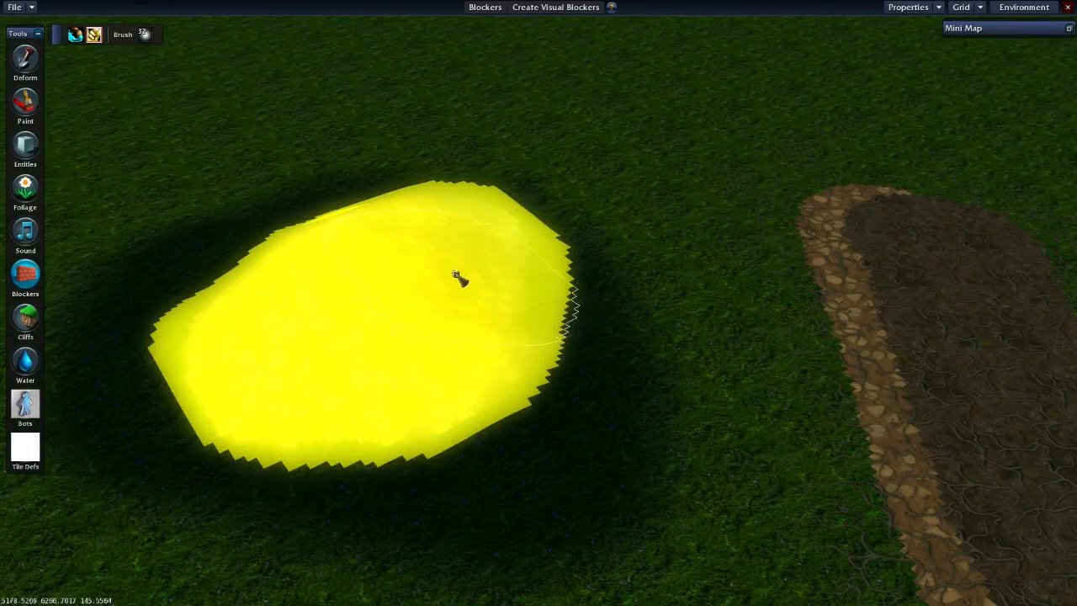
pyautogui.press('a')
pyautogui.press('a')
pyautogui.press('s')
pyautogui.press('w')
pyautogui.press('d')
pyautogui.press('w')
pyautogui.press('d')
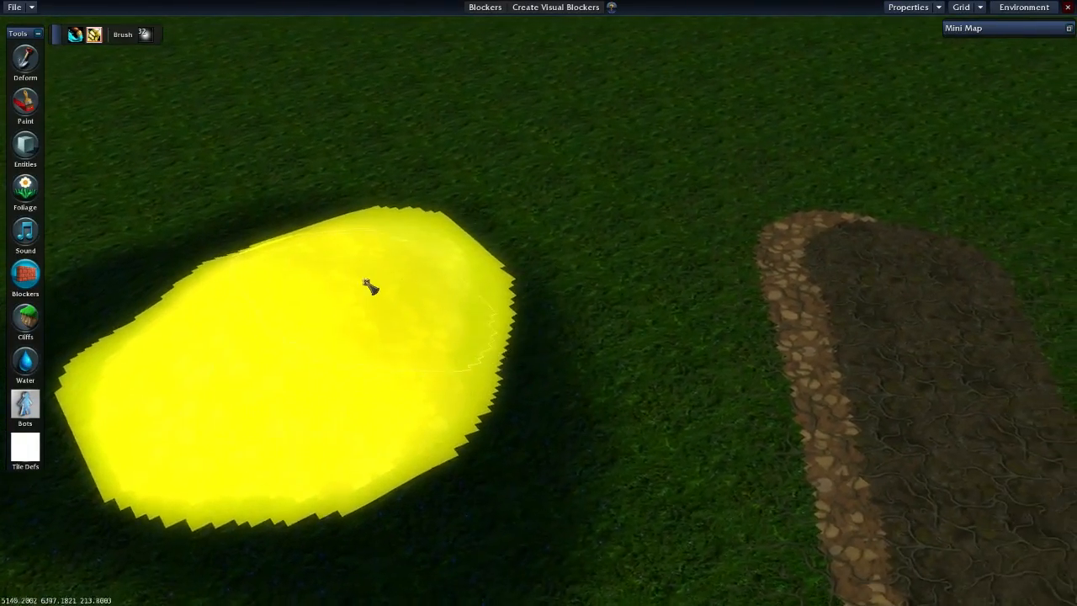
pyautogui.press('s')
pyautogui.press('a')
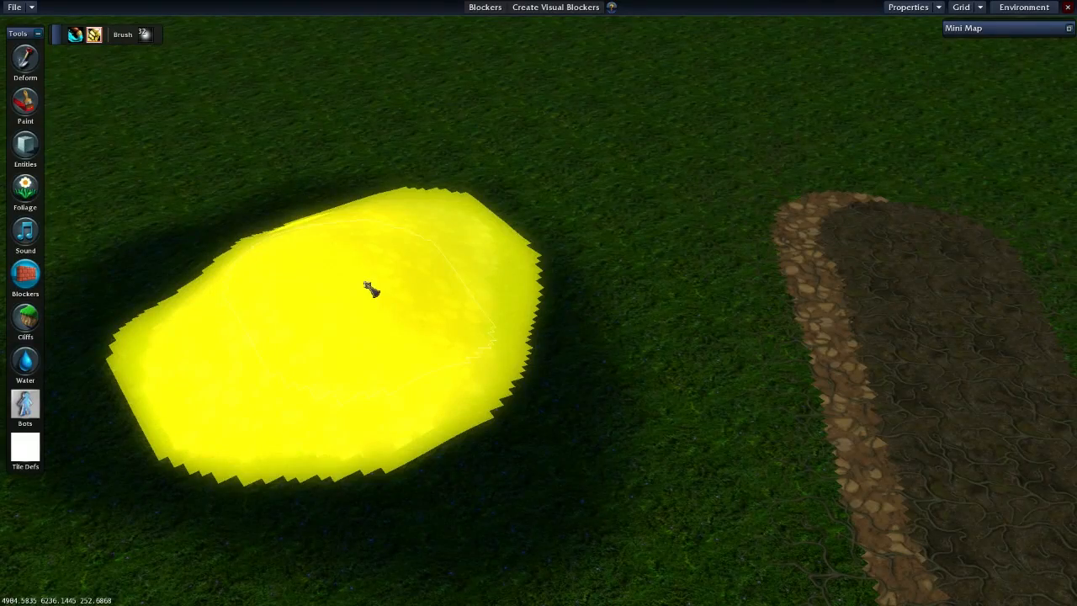
pyautogui.press('a')
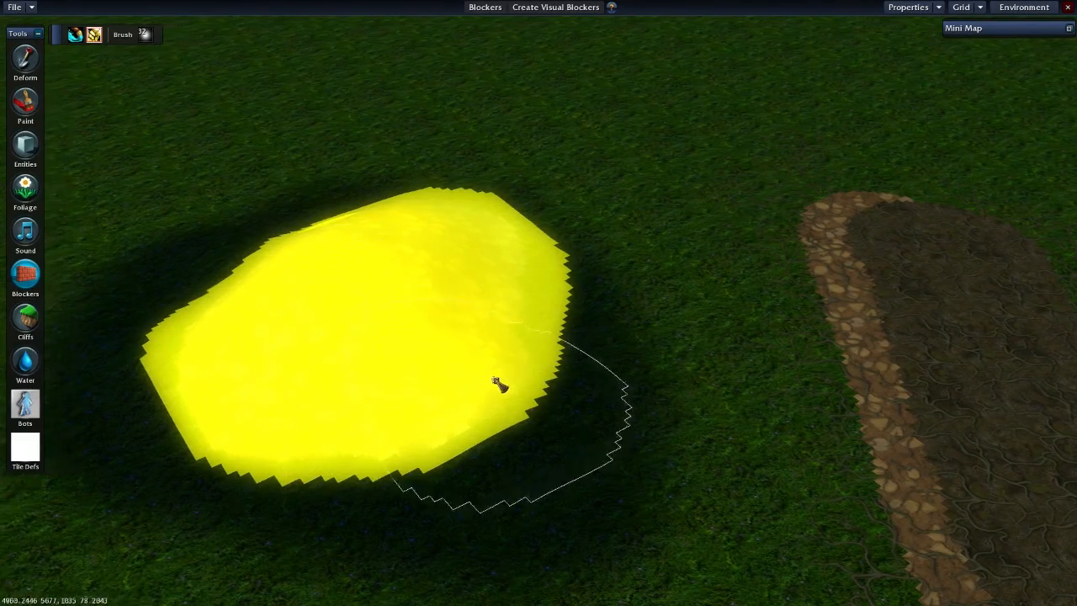
pyautogui.press('s')
pyautogui.scroll(-1, 473, 287)
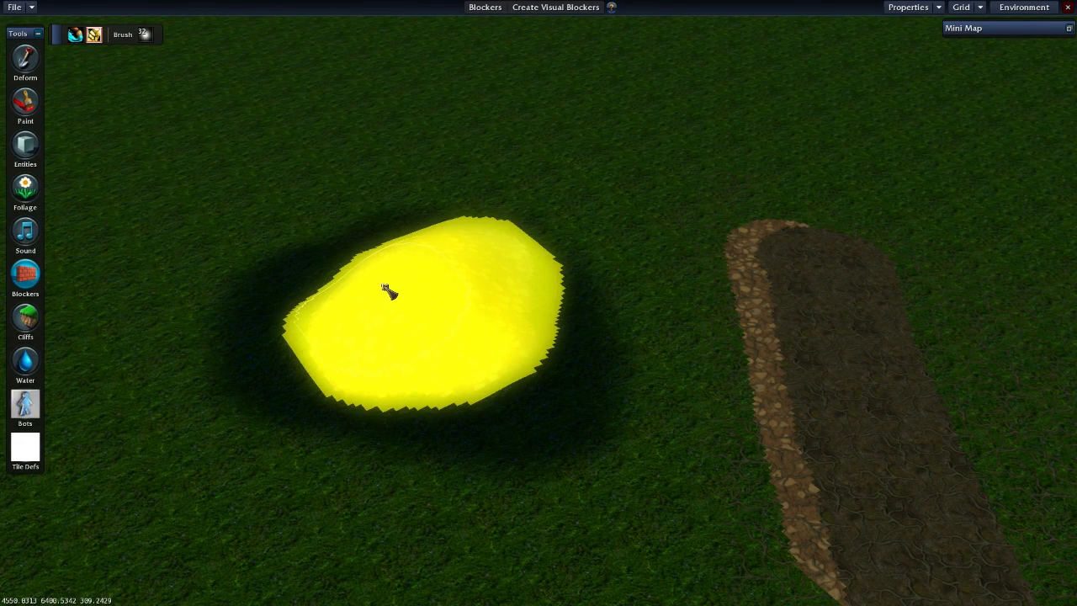
# - Switch to the Cliffs tool in Raise / Lower mode and choose the smallest brush
pyautogui.click(25, 316)
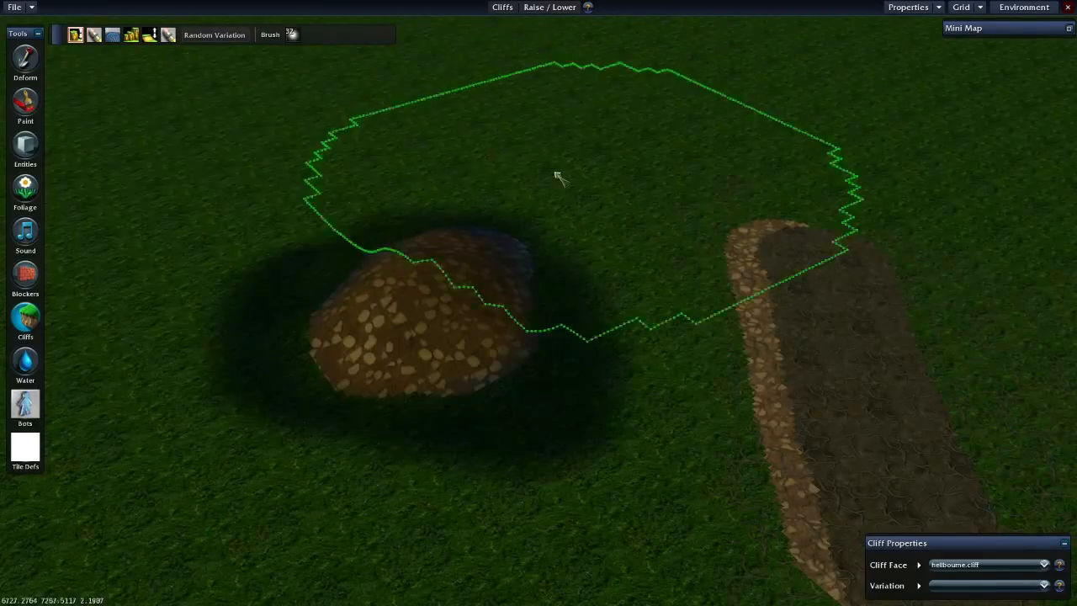
pyautogui.click(292, 34)
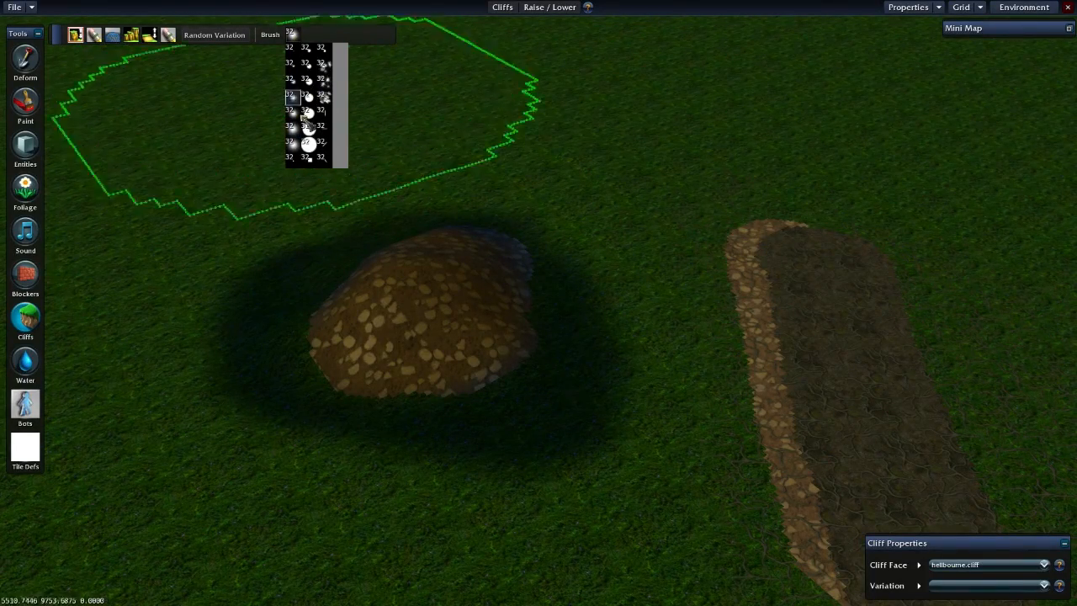
pyautogui.click(290, 158)
pyautogui.press('w')
pyautogui.press('d')
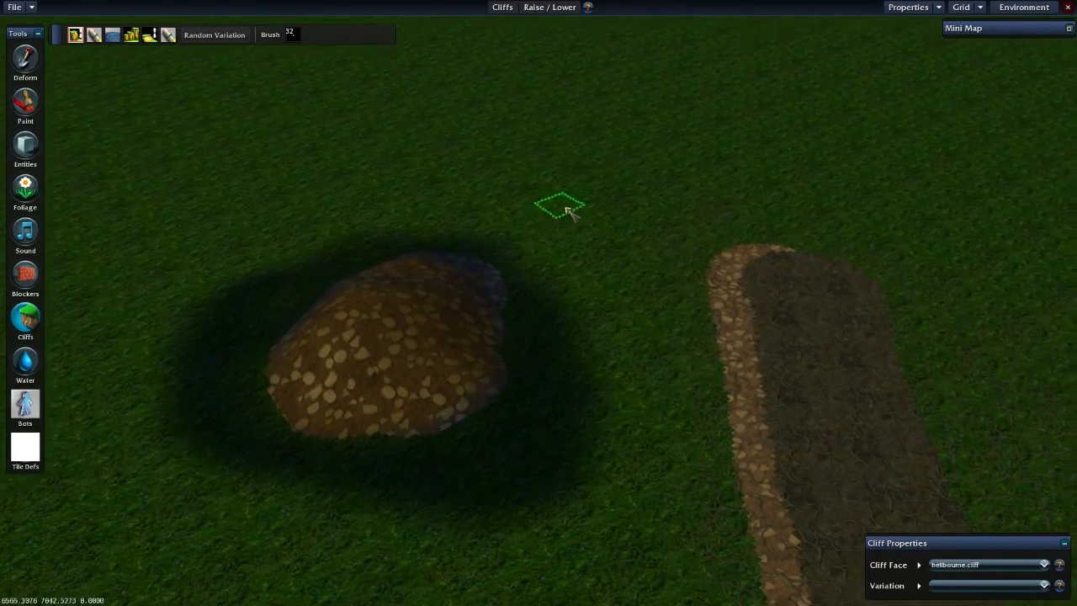
pyautogui.press('s')
pyautogui.press('a')
pyautogui.press('w')
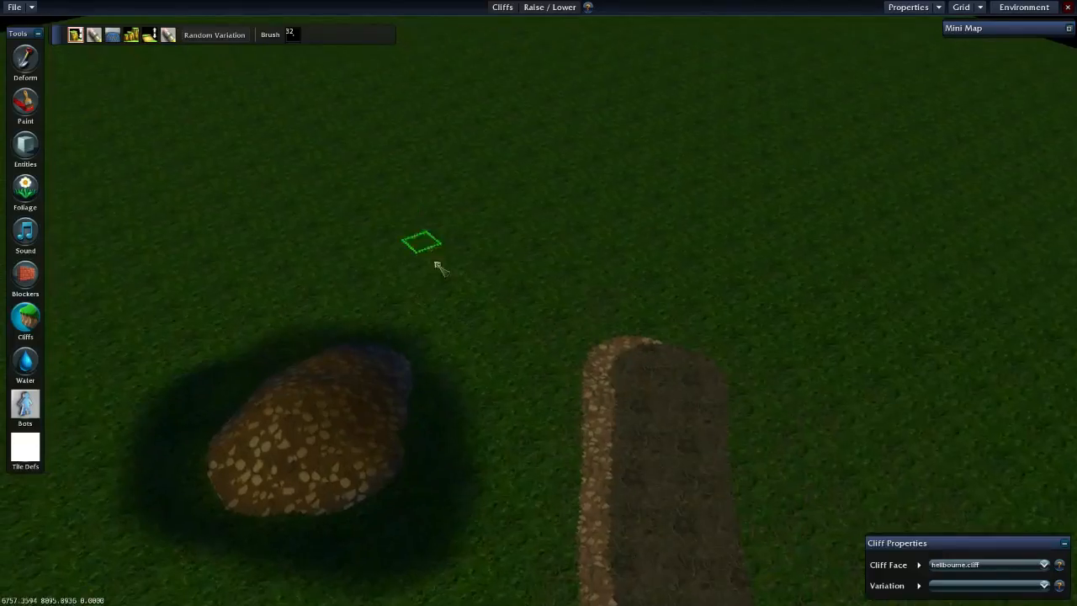
pyautogui.press('a')
pyautogui.press('s')
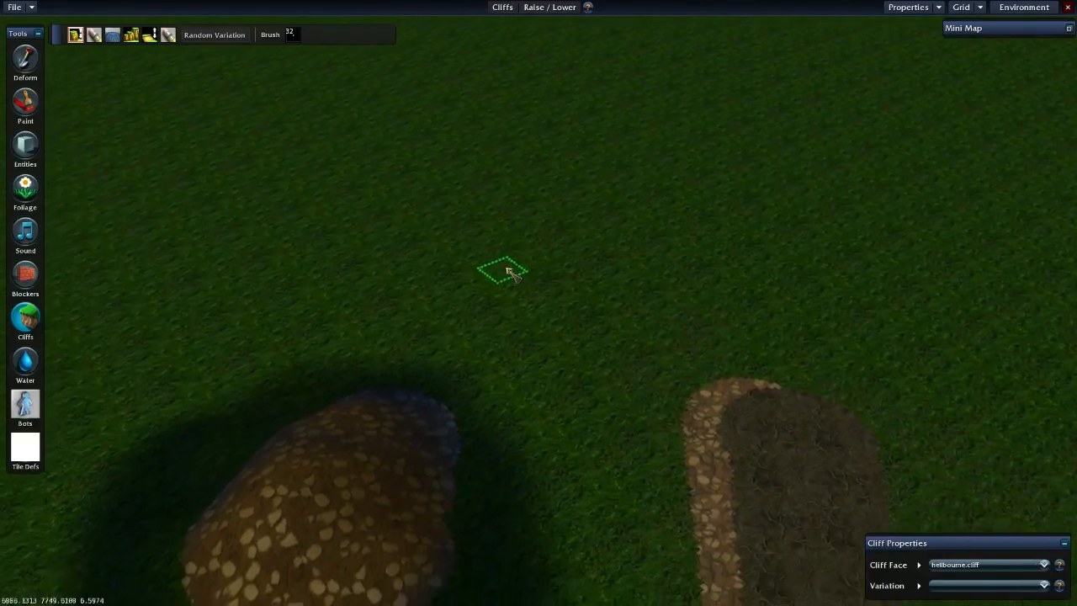
pyautogui.click(25, 58)
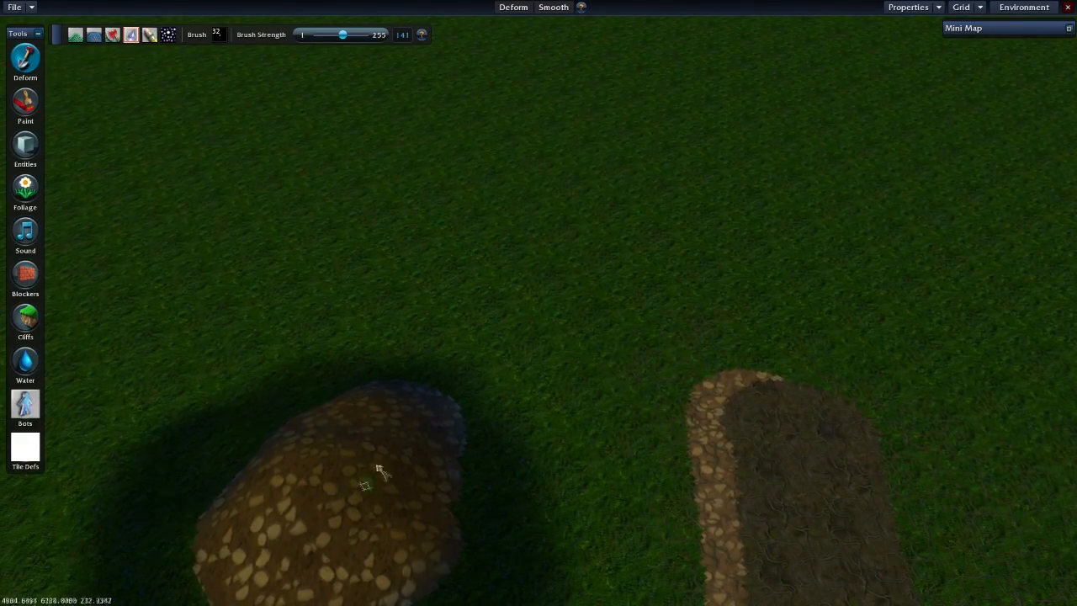
pyautogui.press('s')
pyautogui.click(26, 316)
pyautogui.press('w')
pyautogui.press('d')
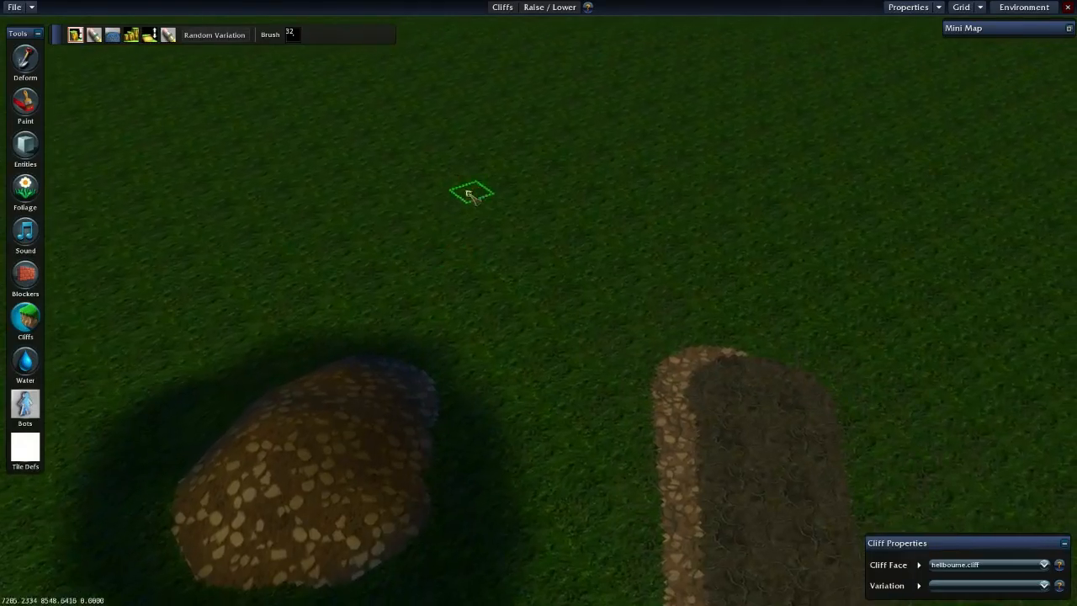
pyautogui.scroll(1, 423, 252)
pyautogui.press('d')
pyautogui.press('w')
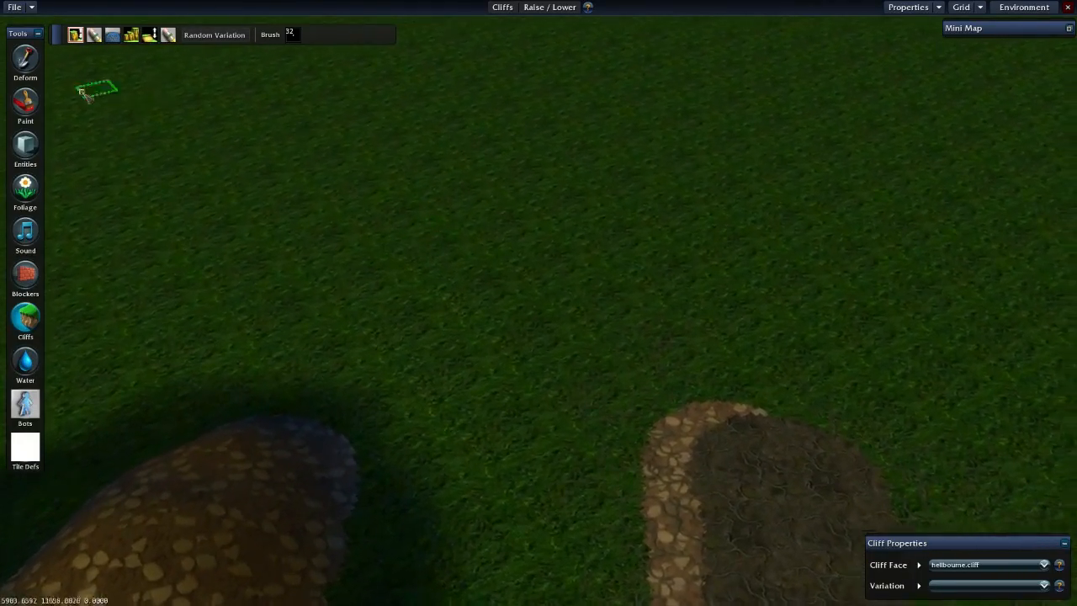
pyautogui.press('s')
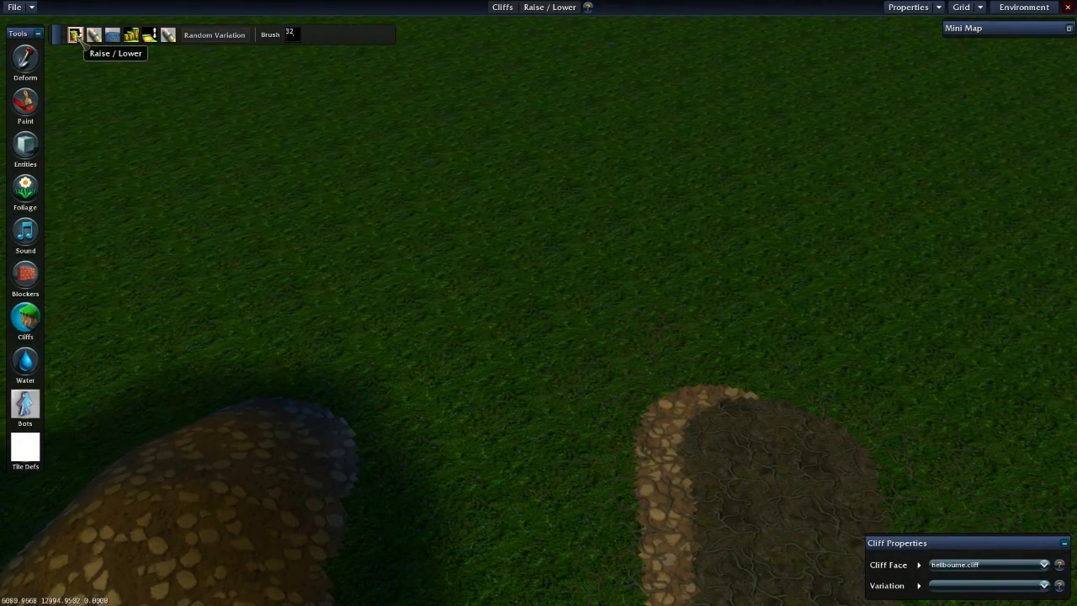
pyautogui.press('d')
pyautogui.press('w')
pyautogui.press('a')
pyautogui.press('s')
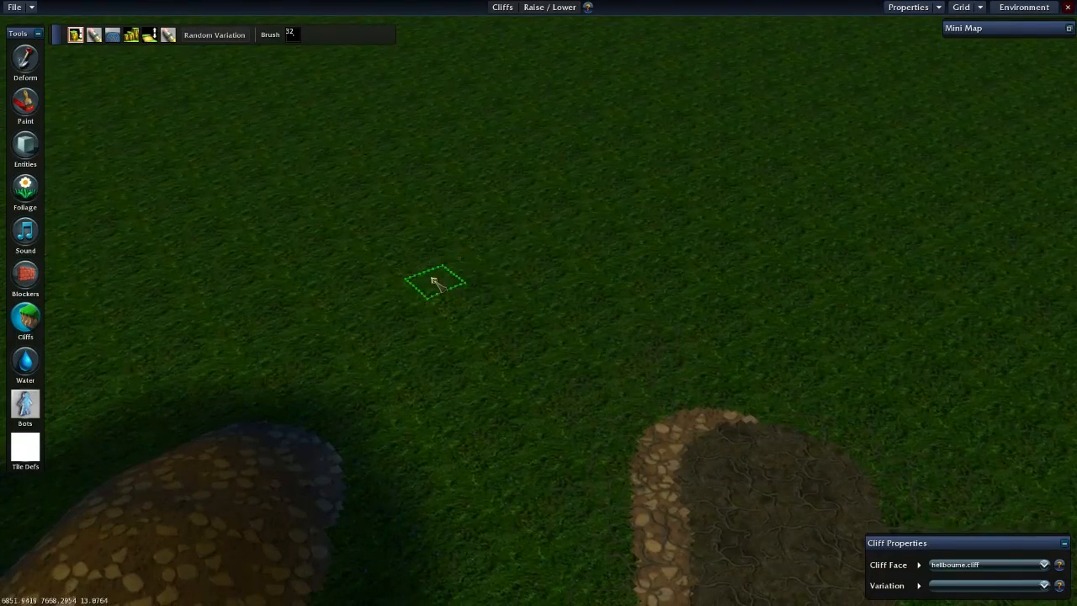
pyautogui.press('w')
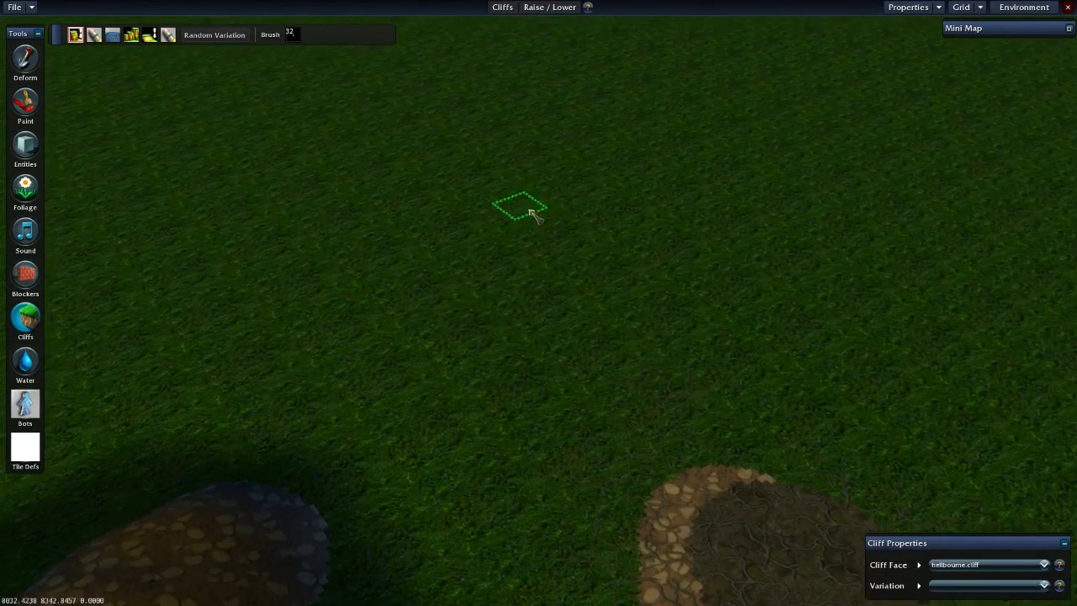
pyautogui.press('s')
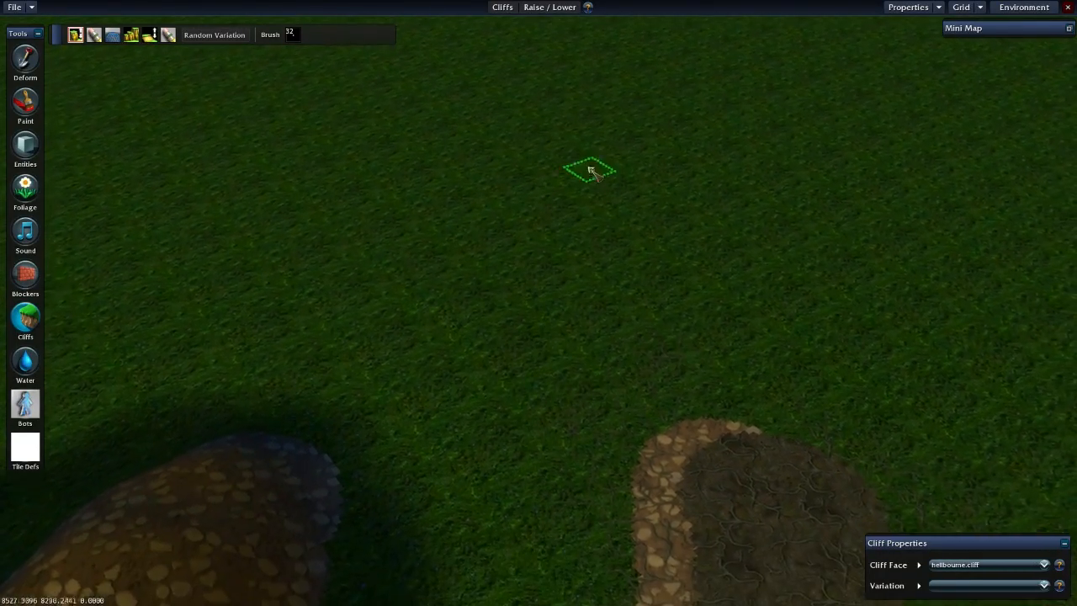
# - Raise a stepped group of hellbourne.cliff cliffs on the open grass beyond the mound and the dirt path
pyautogui.press('w')
pyautogui.moveTo(587, 210); pyautogui.dragTo(560, 250)
pyautogui.moveTo(567, 189)
pyautogui.mouseDown()
pyautogui.moveTo(496, 231)
pyautogui.moveTo(534, 303)
pyautogui.moveTo(543, 249)
pyautogui.moveTo(562, 242)
pyautogui.mouseUp()
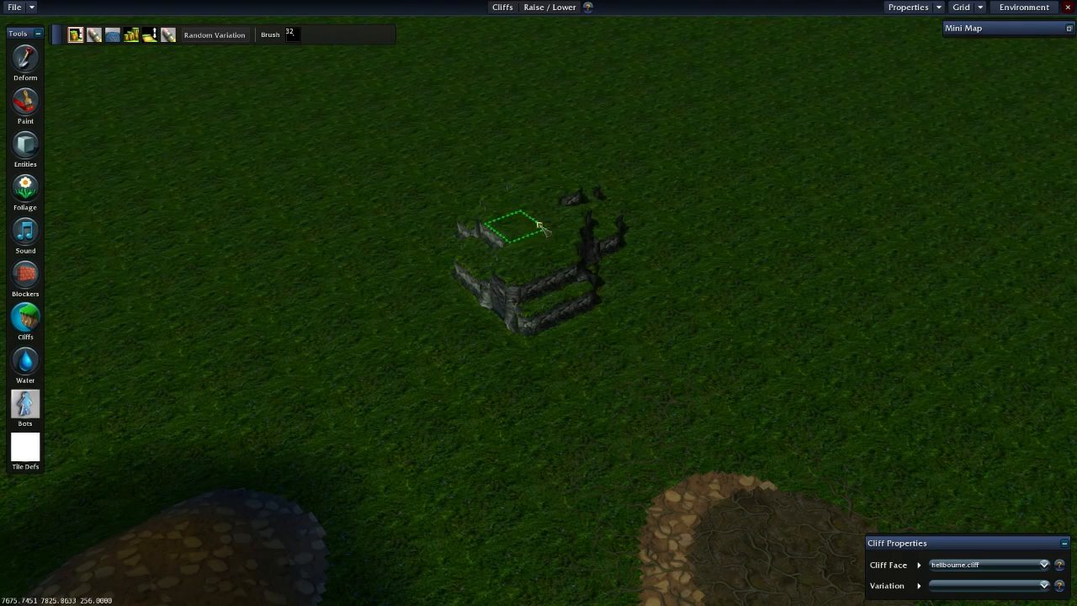
pyautogui.moveTo(548, 252)
pyautogui.mouseDown()
pyautogui.moveTo(575, 231)
pyautogui.moveTo(606, 246)
pyautogui.moveTo(669, 228)
pyautogui.moveTo(469, 329)
pyautogui.moveTo(490, 168)
pyautogui.moveTo(567, 356)
pyautogui.moveTo(402, 367)
pyautogui.moveTo(538, 294)
pyautogui.moveTo(505, 299)
pyautogui.moveTo(518, 269)
pyautogui.moveTo(543, 268)
pyautogui.moveTo(556, 240)
pyautogui.moveTo(535, 229)
pyautogui.moveTo(545, 178)
pyautogui.moveTo(576, 250)
pyautogui.moveTo(539, 167)
pyautogui.moveTo(538, 188)
pyautogui.moveTo(569, 200)
pyautogui.moveTo(500, 227)
pyautogui.moveTo(541, 187)
pyautogui.moveTo(551, 207)
pyautogui.moveTo(455, 195)
pyautogui.moveTo(558, 215)
pyautogui.moveTo(387, 379)
pyautogui.moveTo(461, 402)
pyautogui.moveTo(421, 362)
pyautogui.moveTo(445, 433)
pyautogui.moveTo(419, 331)
pyautogui.moveTo(601, 240)
pyautogui.moveTo(468, 233)
pyautogui.moveTo(505, 259)
pyautogui.moveTo(465, 296)
pyautogui.mouseUp()
pyautogui.press('Left')
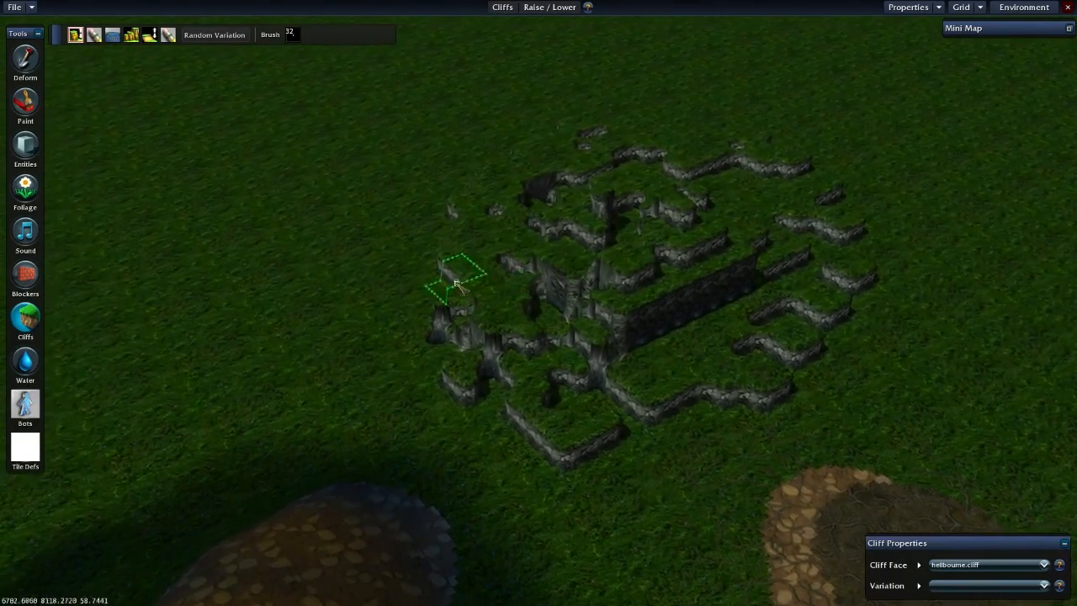
# - Raise further cliff blocks across the middle of the stepped cliff formation
pyautogui.press('Up')
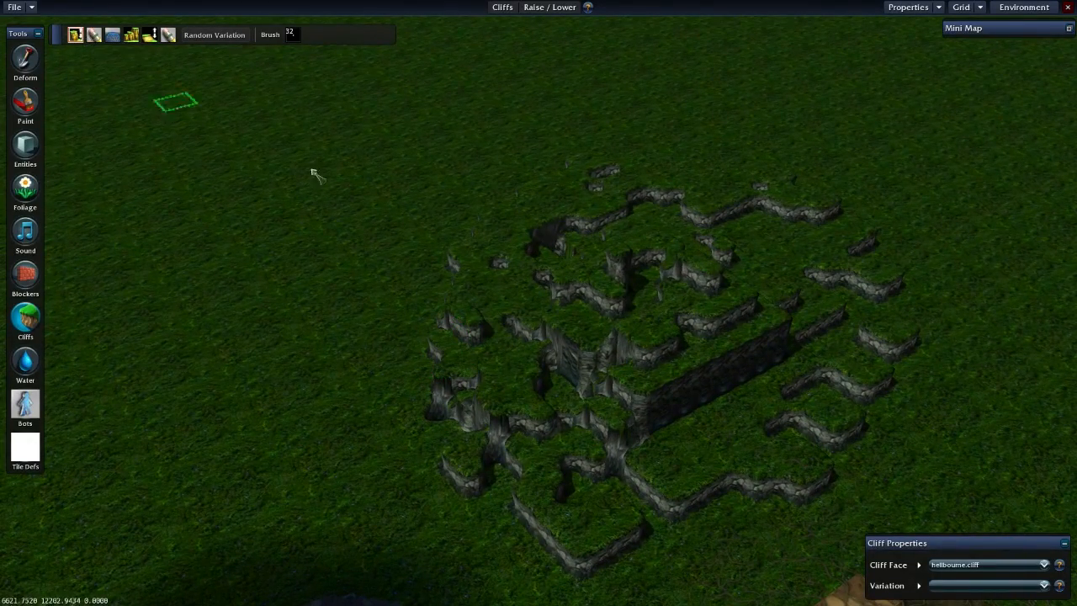
pyautogui.moveTo(665, 335)
pyautogui.mouseDown()
pyautogui.moveTo(662, 343)
pyautogui.moveTo(759, 300)
pyautogui.moveTo(584, 328)
pyautogui.mouseUp()
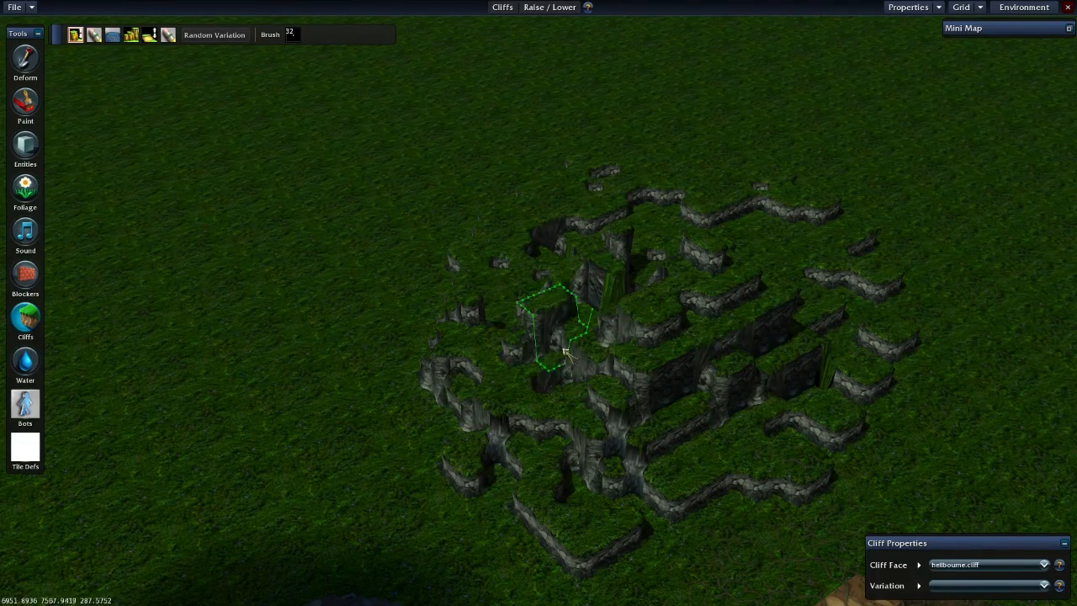
pyautogui.press('Up')
pyautogui.press('Down')
pyautogui.press('Left')
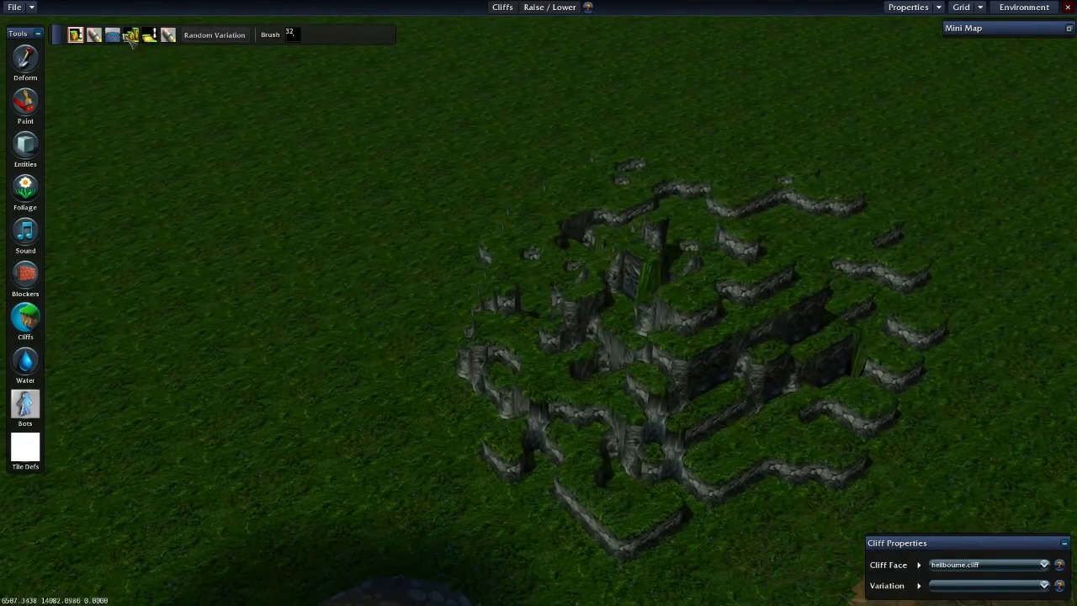
# - Switch the Cliffs tool to Flatten and level the cliff formation into a wide raised plateau
pyautogui.click(112, 34)
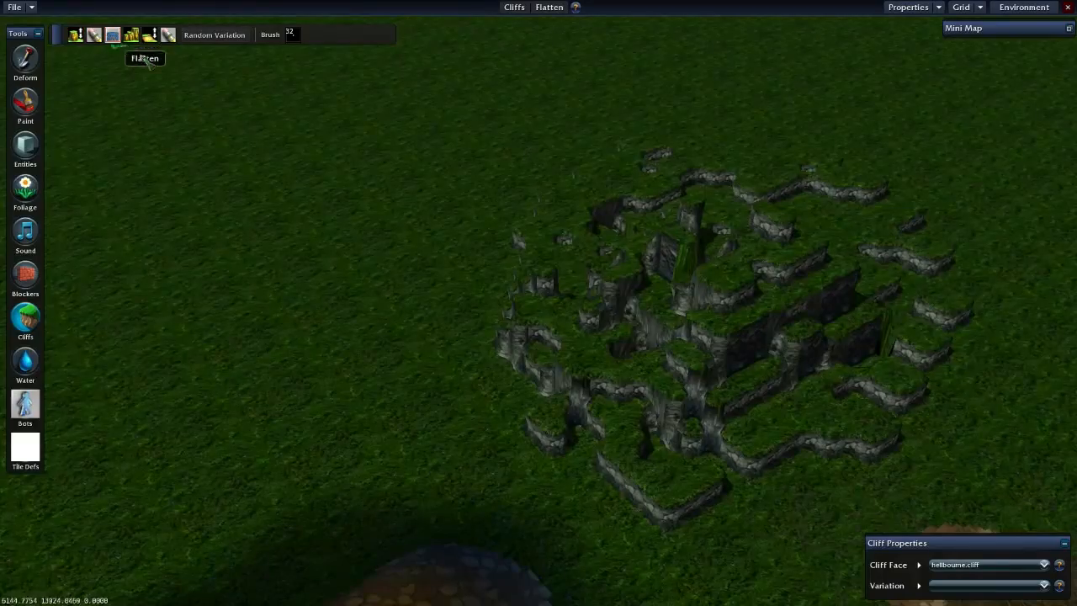
pyautogui.press('Right')
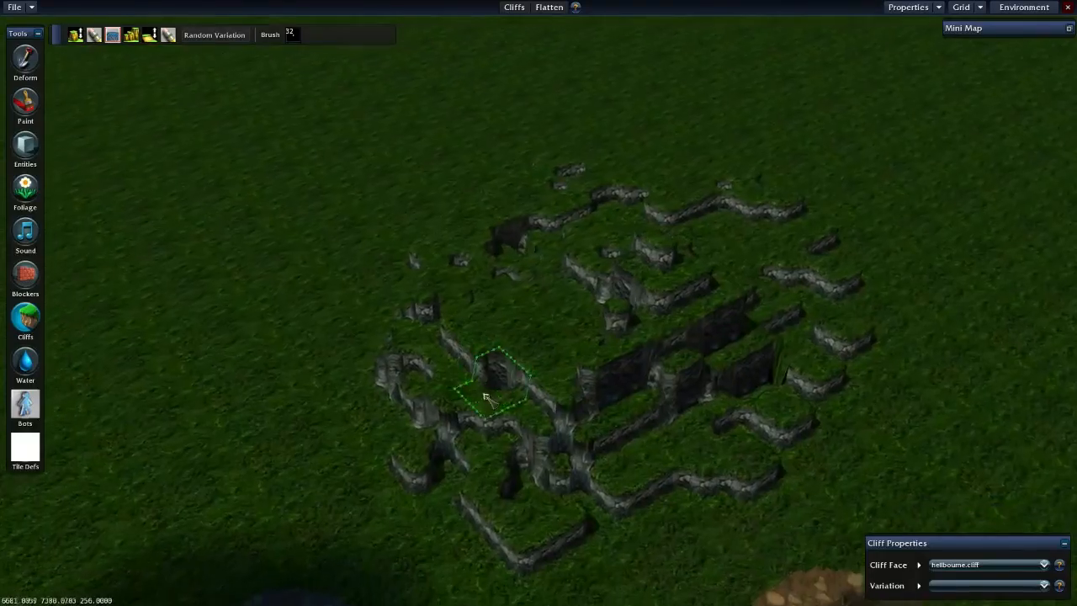
pyautogui.press('Up')
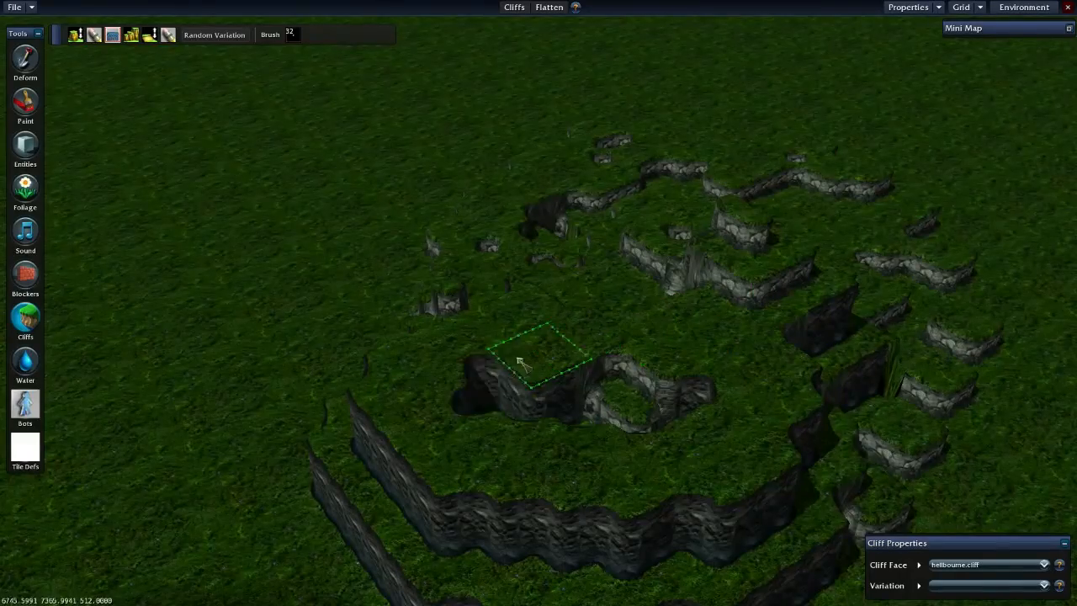
pyautogui.moveTo(635, 445); pyautogui.dragTo(734, 287)
pyautogui.press('Down')
pyautogui.press('Right')
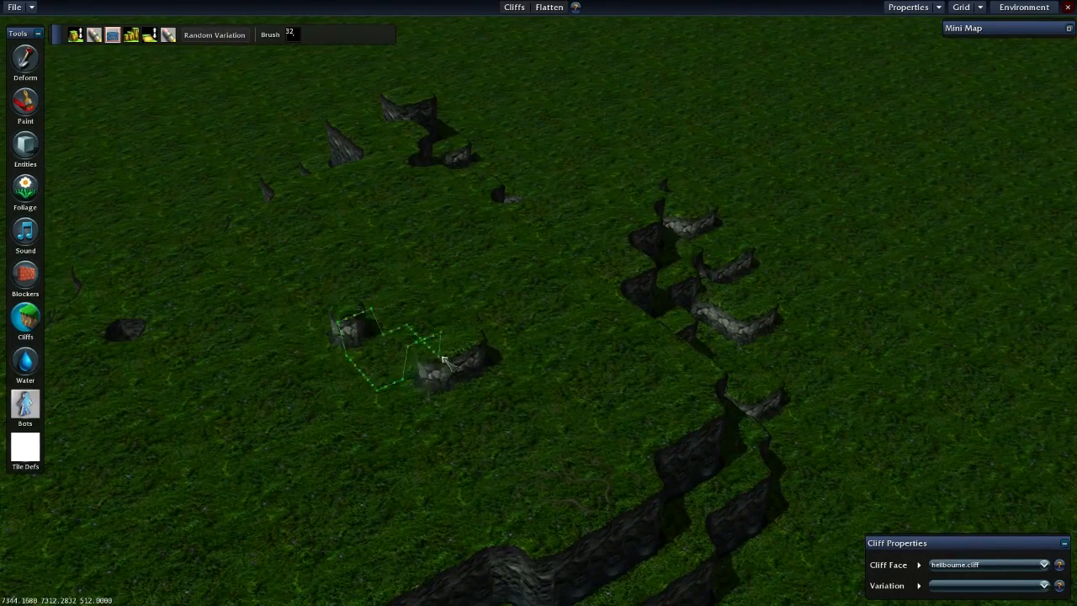
# - Flatten the uneven cliff pieces in the middle and along the far side of the plateau
pyautogui.press('Left')
pyautogui.moveTo(437, 311)
pyautogui.mouseDown()
pyautogui.moveTo(115, 361)
pyautogui.moveTo(429, 192)
pyautogui.mouseUp()
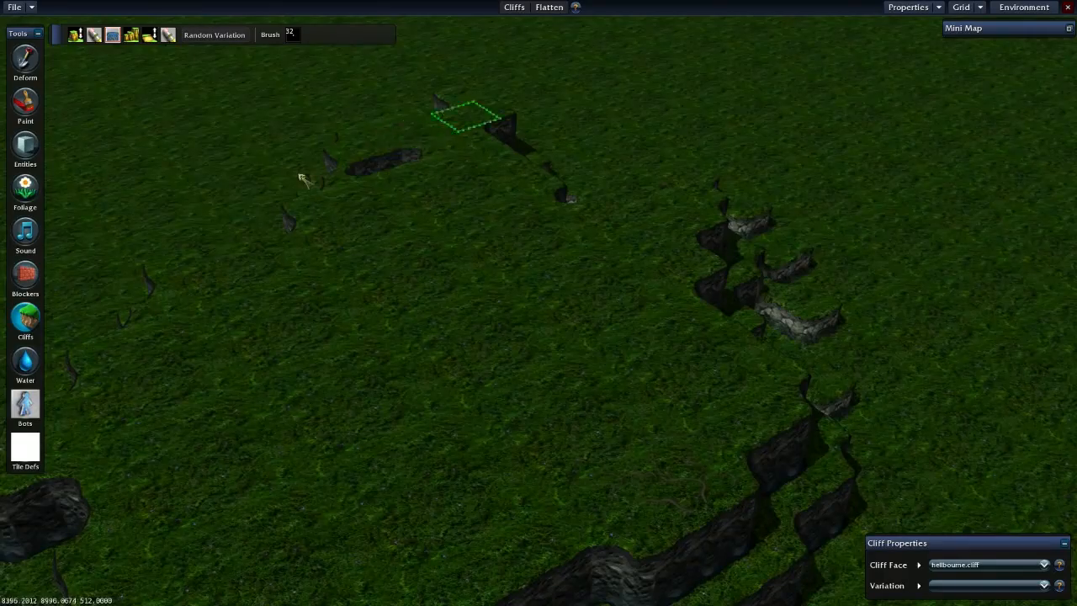
pyautogui.press('Left')
pyautogui.moveTo(446, 128); pyautogui.dragTo(428, 149)
pyautogui.press('Down')
pyautogui.moveTo(341, 269); pyautogui.dragTo(480, 321)
pyautogui.press('Up')
pyautogui.moveTo(797, 385)
pyautogui.mouseDown()
pyautogui.moveTo(944, 353)
pyautogui.moveTo(737, 282)
pyautogui.mouseUp()
pyautogui.press('Right')
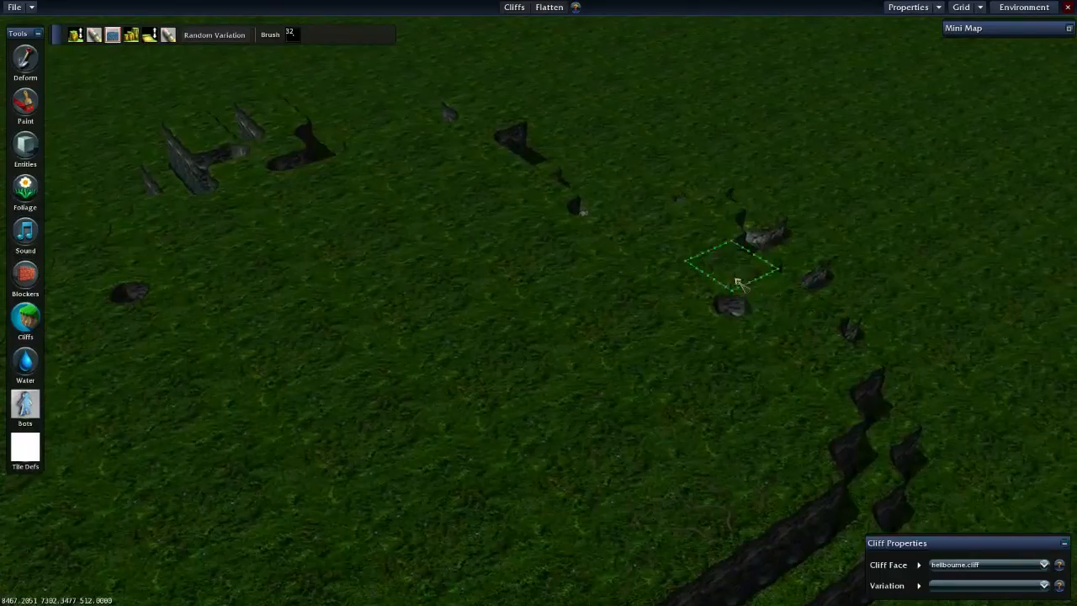
# - Extend the flattened plateau over the cliff fragments remaining along its outer edges
pyautogui.press('Down')
pyautogui.moveTo(833, 385)
pyautogui.mouseDown()
pyautogui.moveTo(842, 431)
pyautogui.moveTo(864, 402)
pyautogui.moveTo(841, 362)
pyautogui.moveTo(802, 329)
pyautogui.moveTo(565, 247)
pyautogui.moveTo(493, 195)
pyautogui.moveTo(502, 200)
pyautogui.mouseUp()
pyautogui.press('Up')
pyautogui.press('Up')
pyautogui.press('Up')
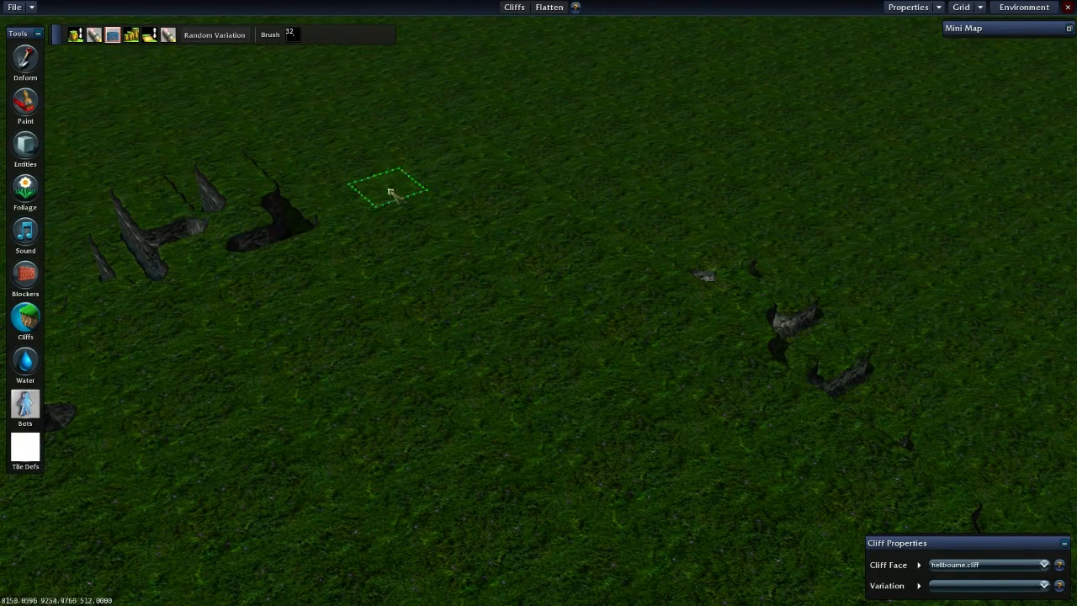
pyautogui.press('Up')
pyautogui.moveTo(255, 236)
pyautogui.mouseDown()
pyautogui.moveTo(203, 239)
pyautogui.moveTo(284, 314)
pyautogui.moveTo(405, 303)
pyautogui.moveTo(372, 354)
pyautogui.moveTo(367, 388)
pyautogui.mouseUp()
pyautogui.press('Left')
pyautogui.press('Down')
pyautogui.press('Right')
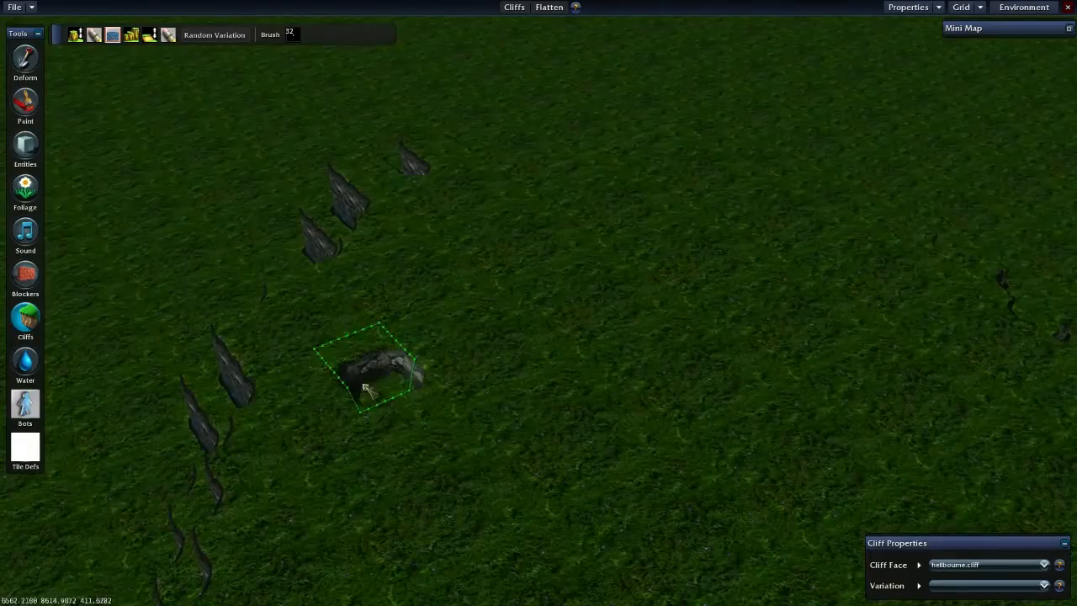
# - Place four separate raised cliff blocks on the flattened plateau
pyautogui.press('Down')
pyautogui.press('Right')
pyautogui.press('Right')
pyautogui.press('Down')
pyautogui.click(370, 413)
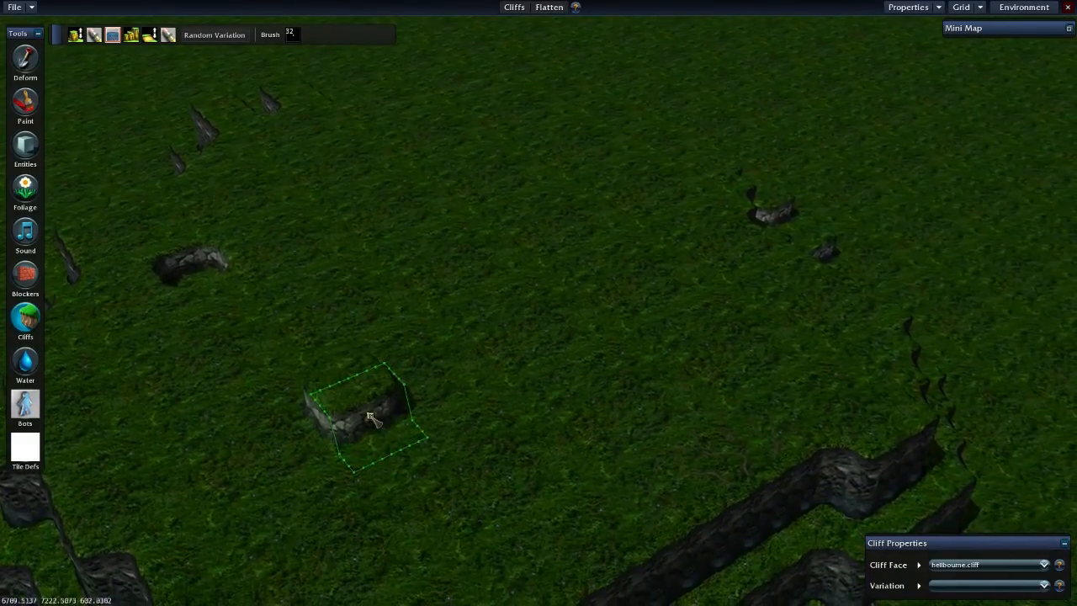
pyautogui.click(493, 165)
pyautogui.click(328, 167)
pyautogui.click(572, 308)
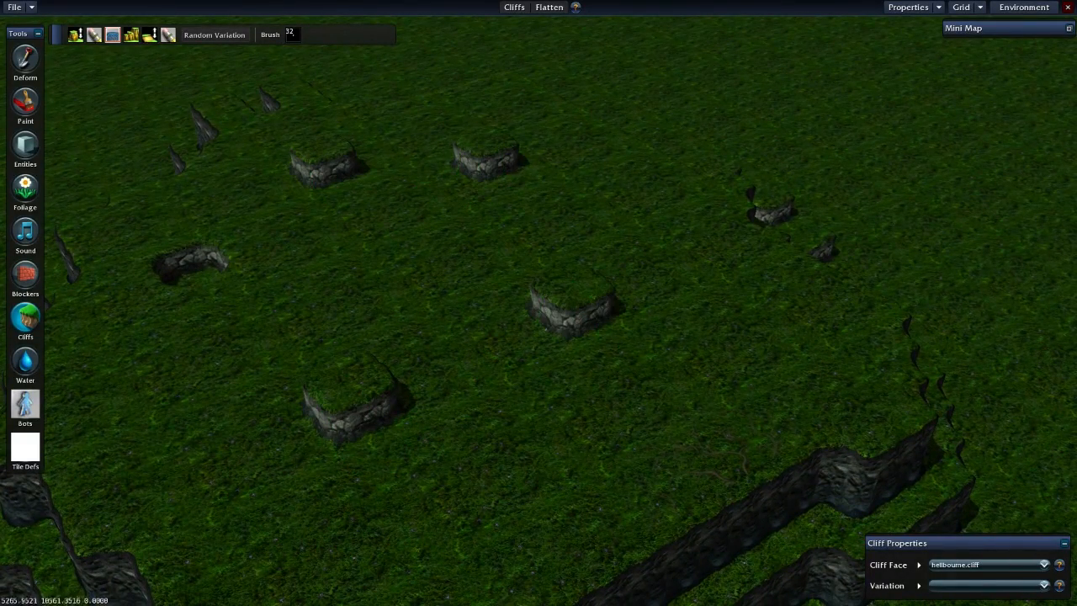
# - Switch the Cliffs tool to Add / Remove Ramp and add ramps to two sides of the middle raised cliff block
pyautogui.click(94, 35)
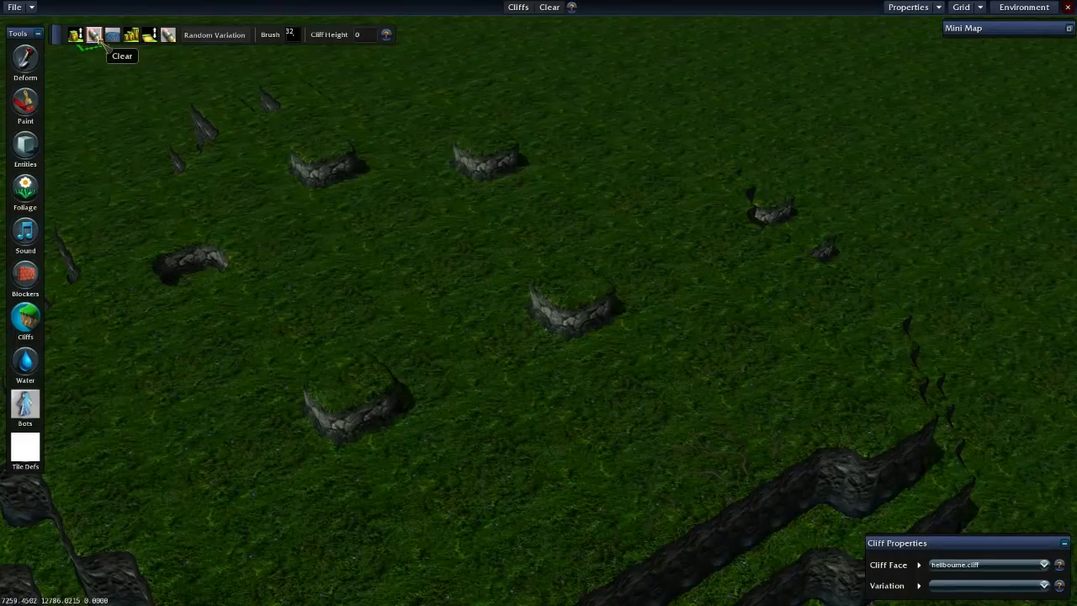
pyautogui.click(132, 37)
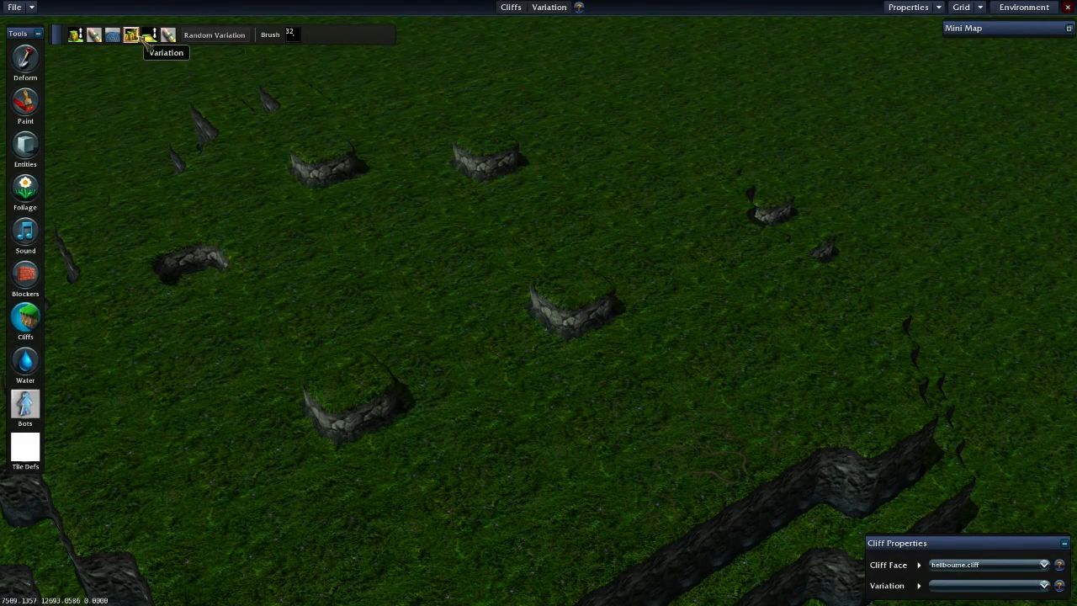
pyautogui.click(149, 35)
pyautogui.moveTo(858, 221); pyautogui.dragTo(447, 412, button='middle')
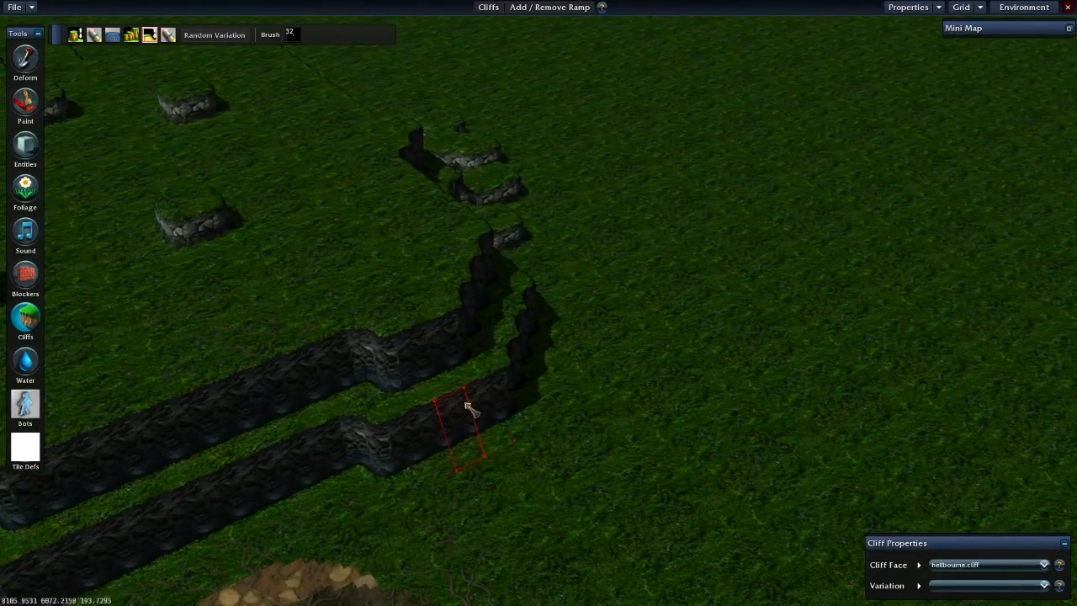
pyautogui.moveTo(200, 208); pyautogui.dragTo(339, 320, button='middle')
pyautogui.click(334, 318)
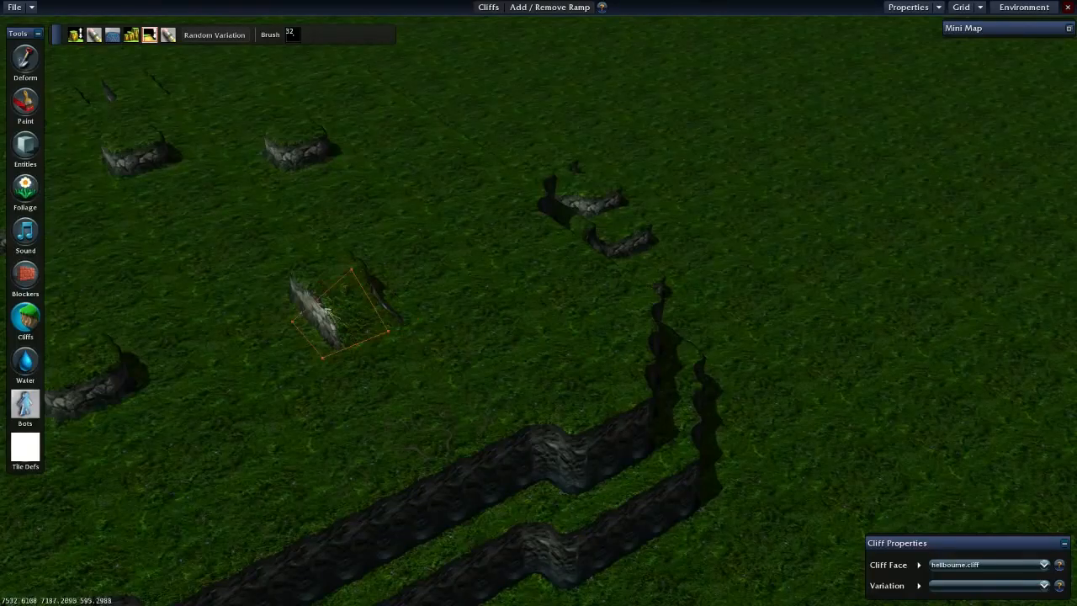
pyautogui.click(288, 298)
# - Raise cliffs around the neighbouring block with Raise/Lower and level them into a wider raised platform with Flatten
pyautogui.moveTo(667, 425); pyautogui.dragTo(577, 352, button='middle')
pyautogui.moveTo(284, 243); pyautogui.dragTo(498, 317, button='middle')
pyautogui.press('a')
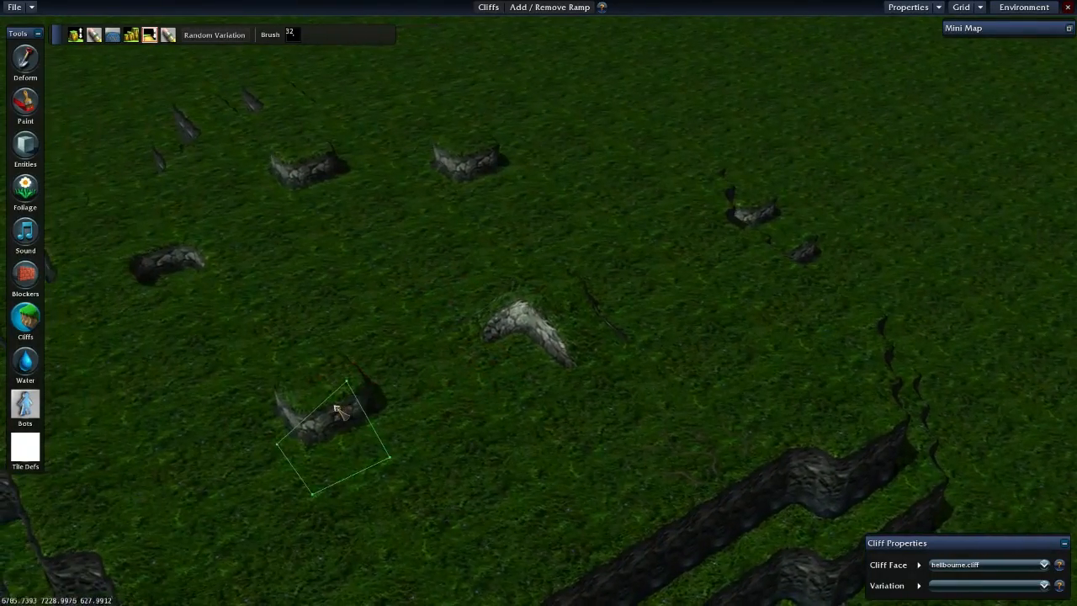
pyautogui.press('a')
pyautogui.press('s')
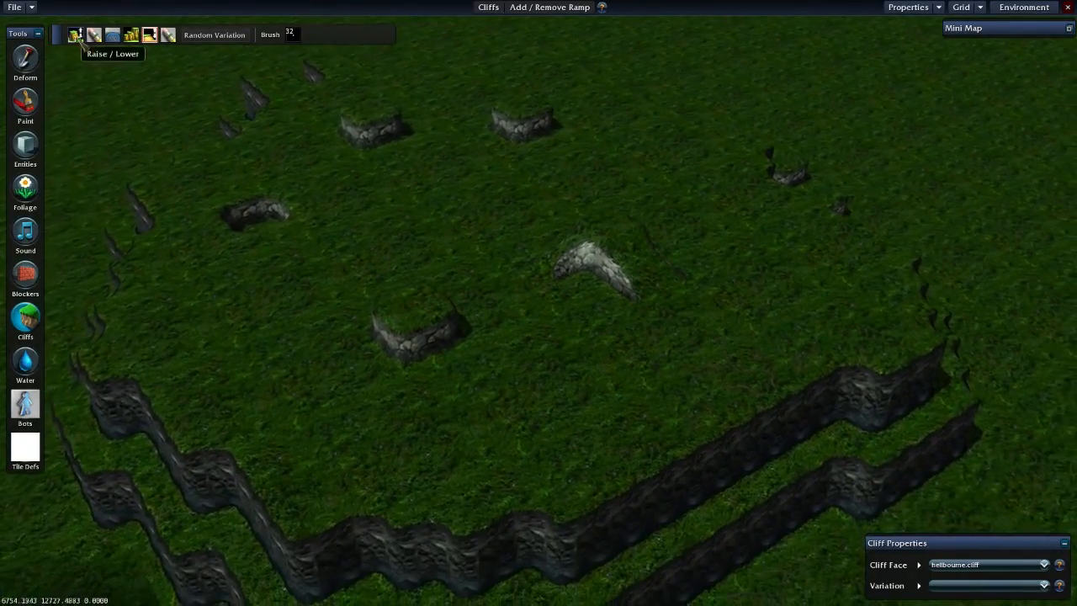
pyautogui.click(75, 36)
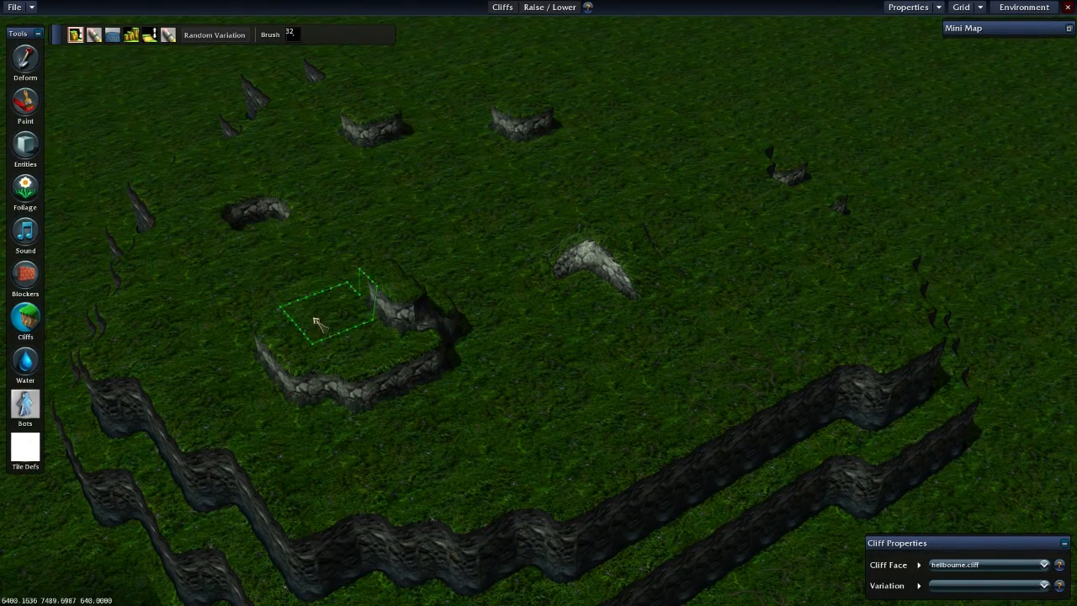
pyautogui.click(112, 36)
pyautogui.moveTo(362, 307)
pyautogui.mouseDown()
pyautogui.moveTo(383, 353)
pyautogui.moveTo(301, 305)
pyautogui.moveTo(348, 233)
pyautogui.moveTo(446, 376)
pyautogui.moveTo(435, 389)
pyautogui.mouseUp()
pyautogui.moveTo(448, 459)
pyautogui.mouseDown()
pyautogui.moveTo(430, 403)
pyautogui.moveTo(444, 392)
pyautogui.mouseUp()
pyautogui.moveTo(417, 328)
pyautogui.mouseDown(button='middle')
pyautogui.moveTo(375, 343)
pyautogui.moveTo(344, 379)
pyautogui.mouseUp(button='middle')
pyautogui.moveTo(343, 379); pyautogui.dragTo(261, 316)
pyautogui.moveTo(151, 387)
pyautogui.mouseDown()
pyautogui.moveTo(280, 423)
pyautogui.moveTo(197, 449)
pyautogui.moveTo(206, 433)
pyautogui.mouseUp()
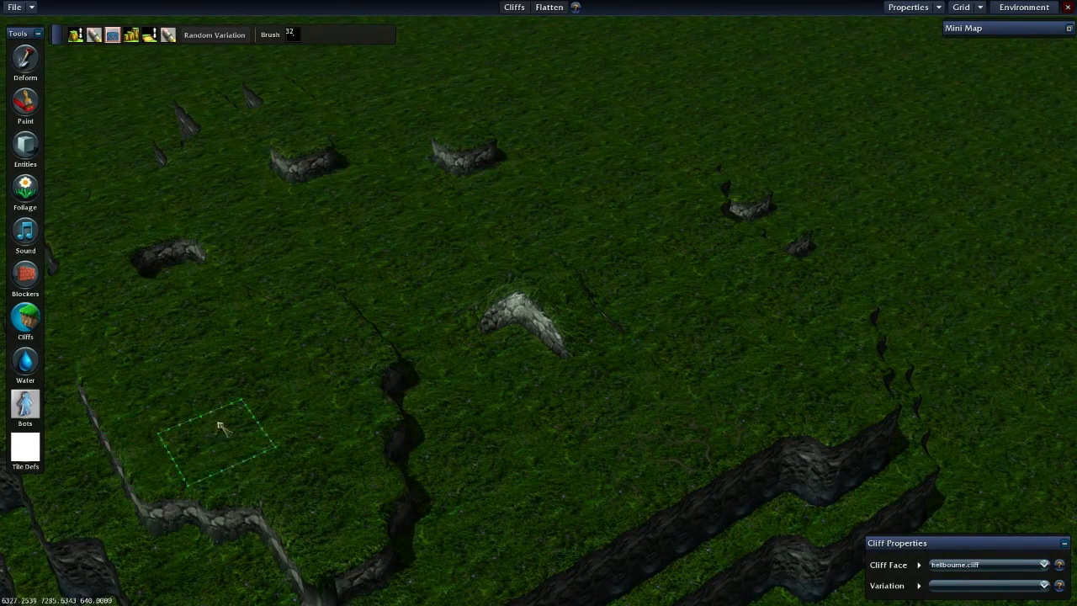
# - Add ramps along the new platform's cliff edge with Add / Remove Ramp and remove all but the one at its far corner
pyautogui.press('Left')
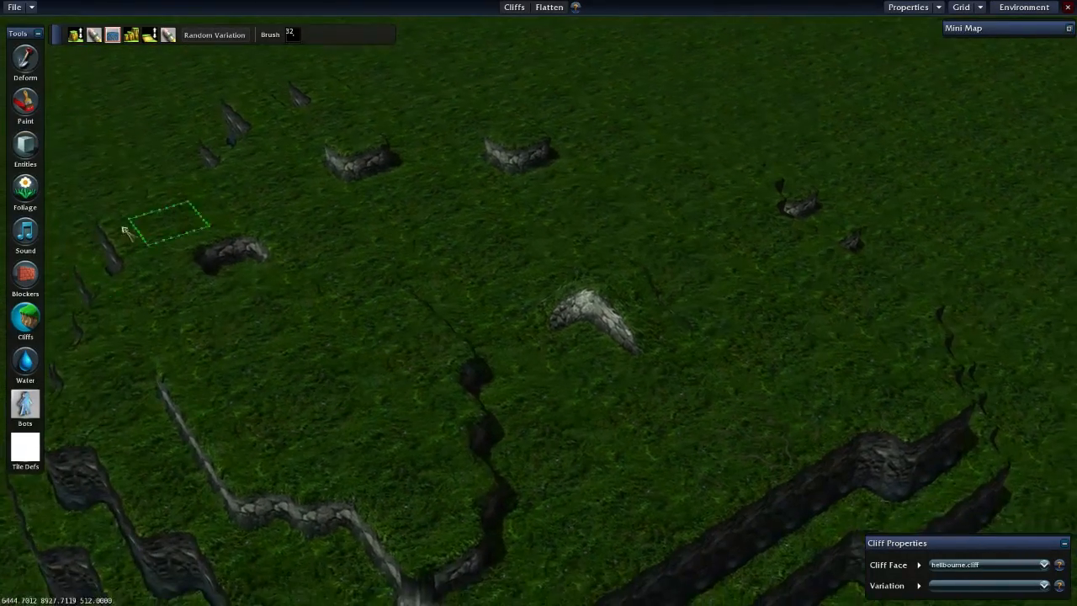
pyautogui.press('Left')
pyautogui.moveTo(341, 327); pyautogui.dragTo(589, 412, button='middle')
pyautogui.press('Up')
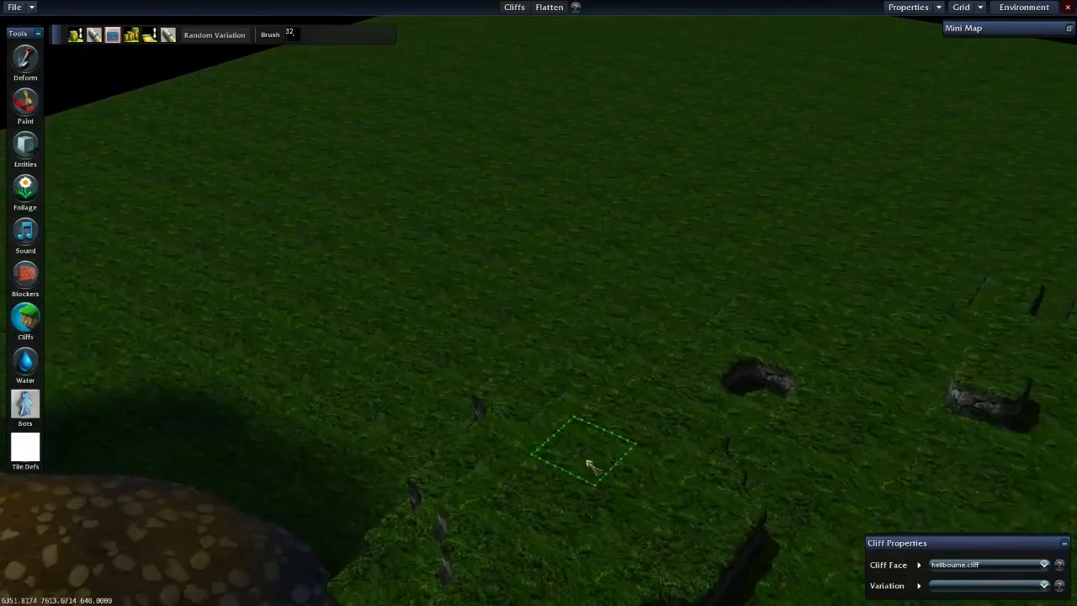
pyautogui.press('Right')
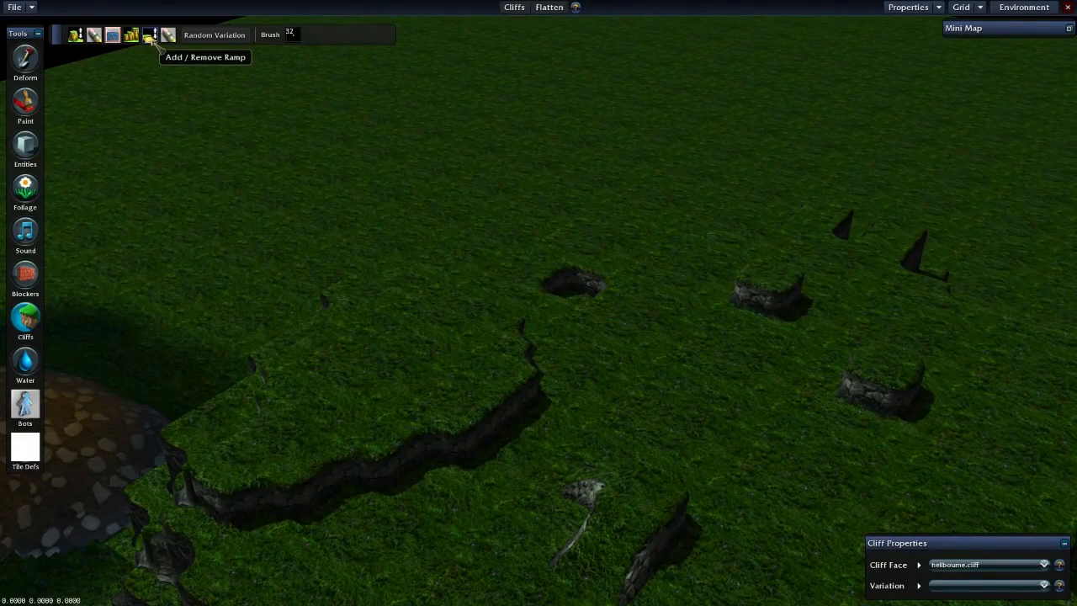
pyautogui.click(149, 35)
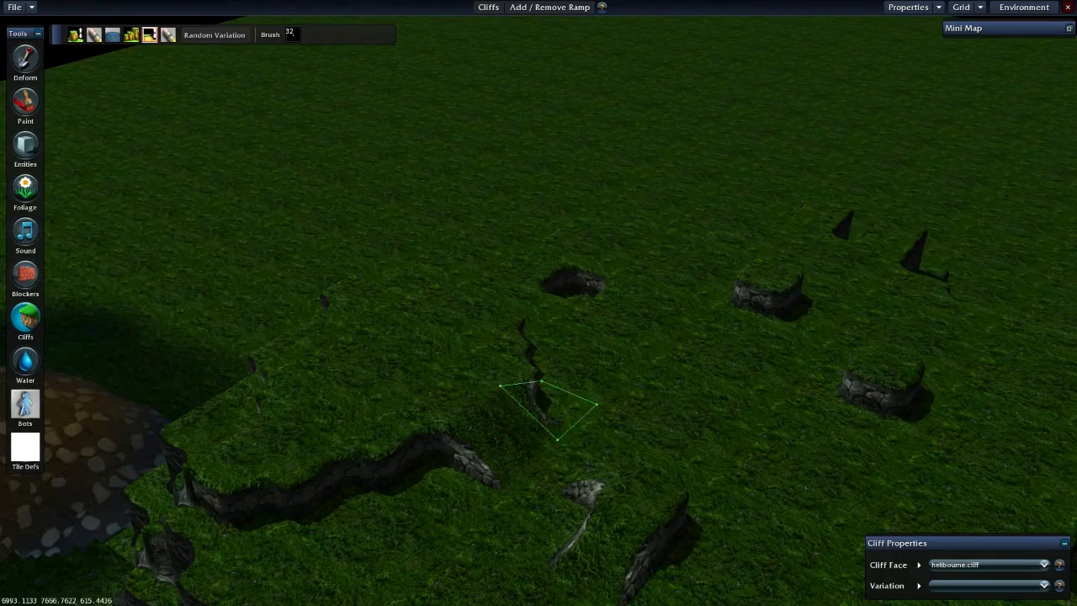
pyautogui.click(403, 474)
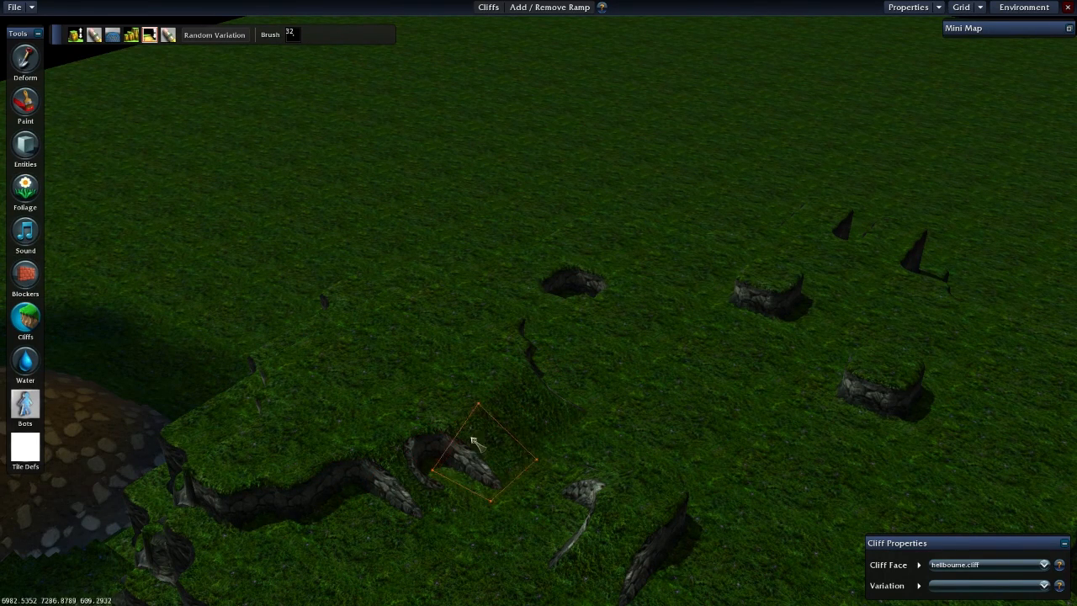
pyautogui.click(308, 486)
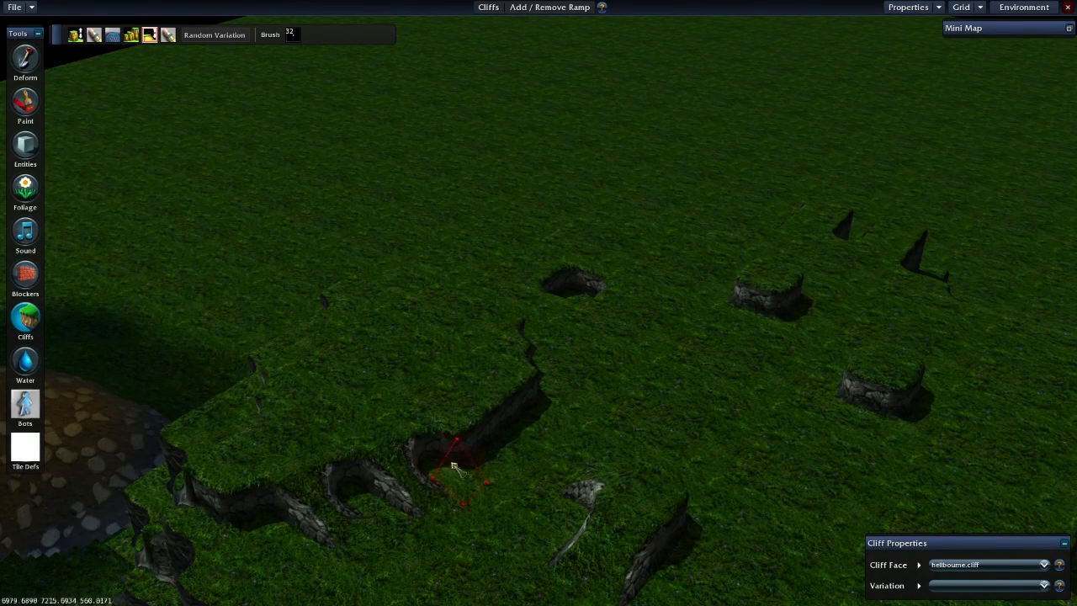
pyautogui.rightClick(402, 506)
pyautogui.rightClick(310, 525)
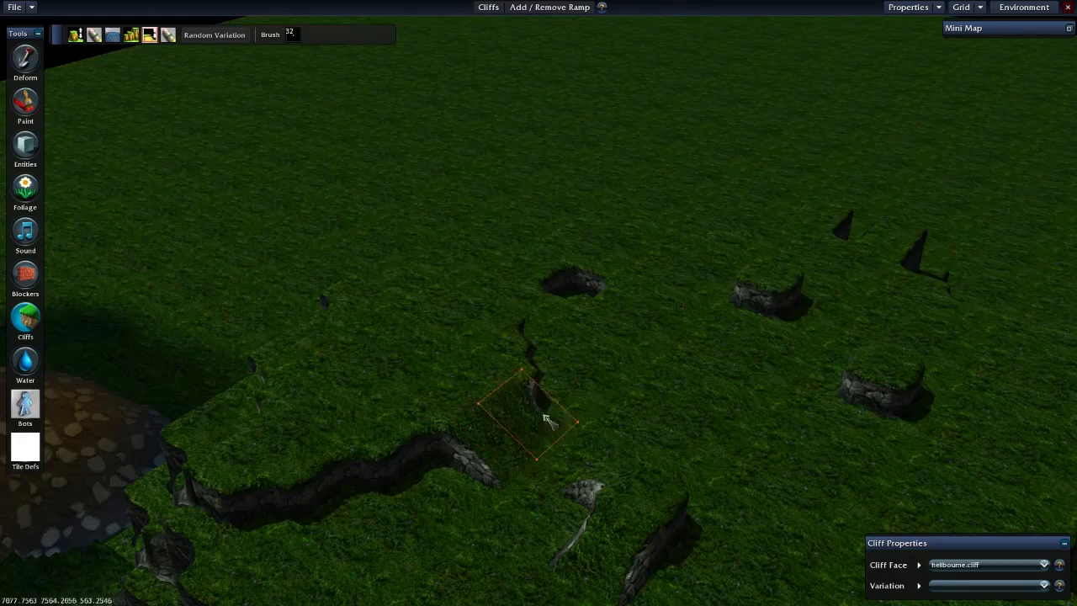
# - Examine the ramp and the surrounding plateau cliffs from several angles
pyautogui.moveTo(621, 363); pyautogui.dragTo(595, 363, button='middle')
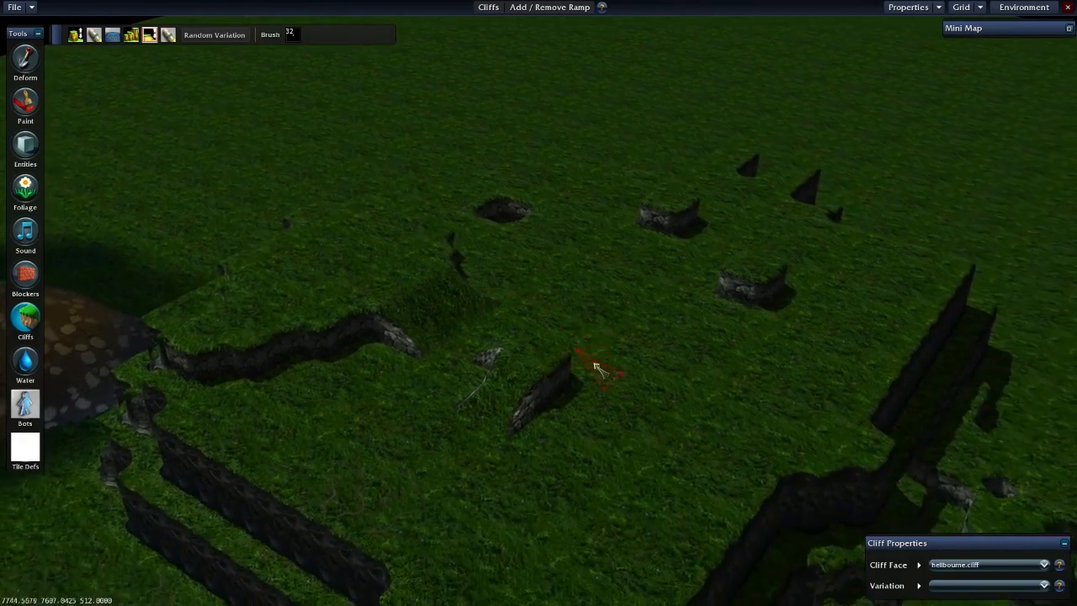
pyautogui.press('Right')
pyautogui.press('Down')
pyautogui.press('Up')
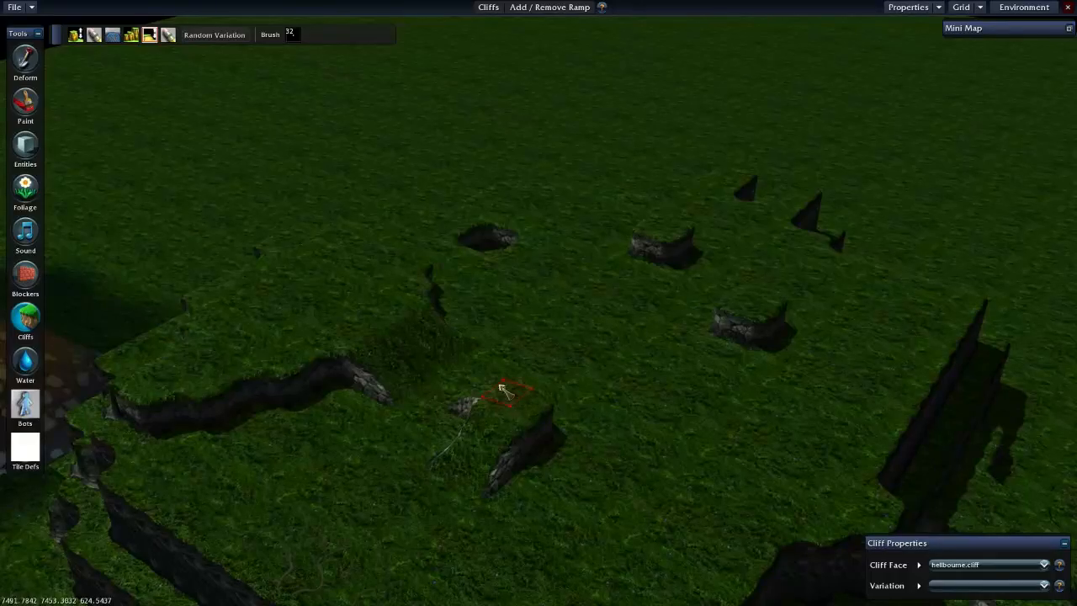
pyautogui.press('s')
pyautogui.press('a')
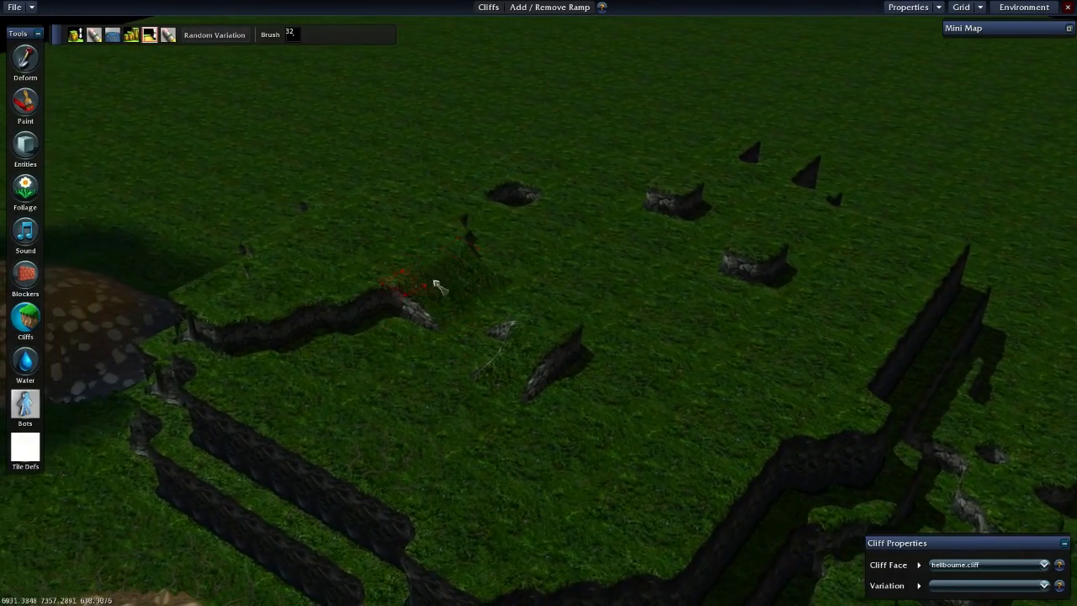
pyautogui.press('a')
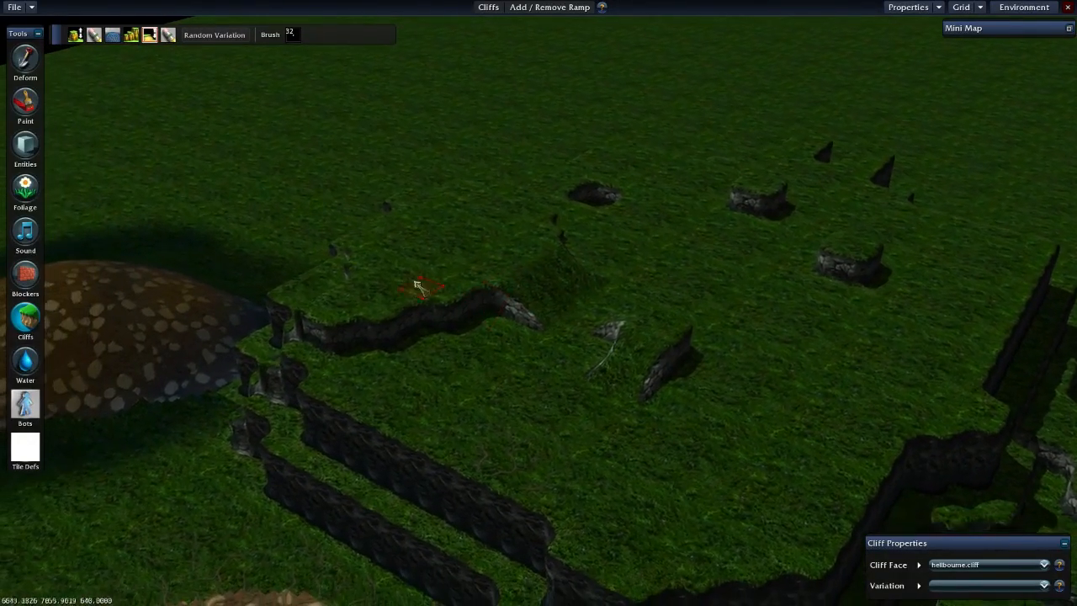
pyautogui.moveTo(362, 262); pyautogui.dragTo(477, 288, button='middle')
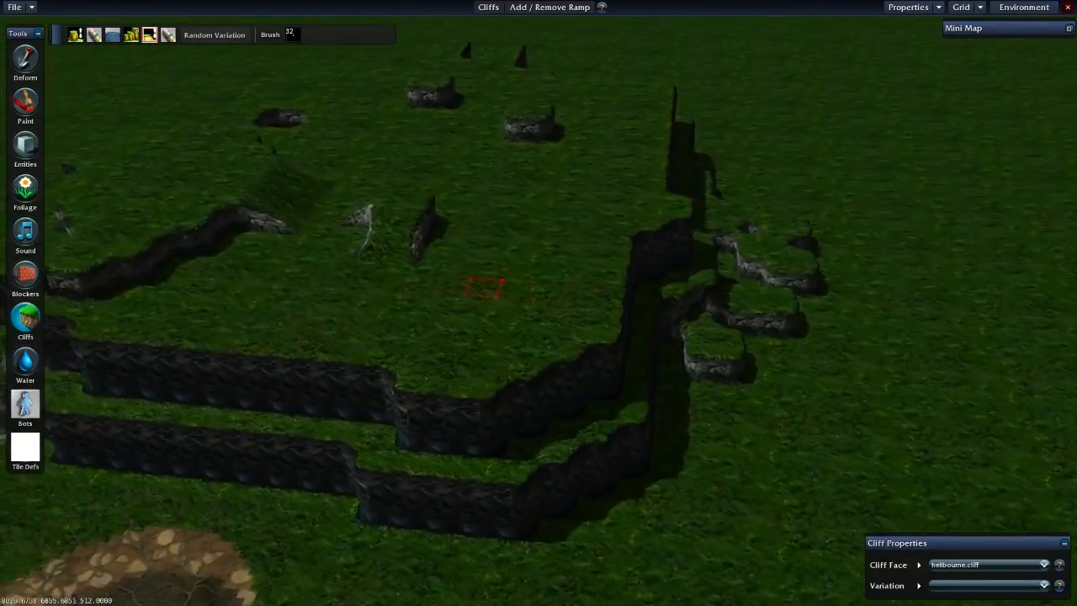
pyautogui.press('a')
pyautogui.press('w')
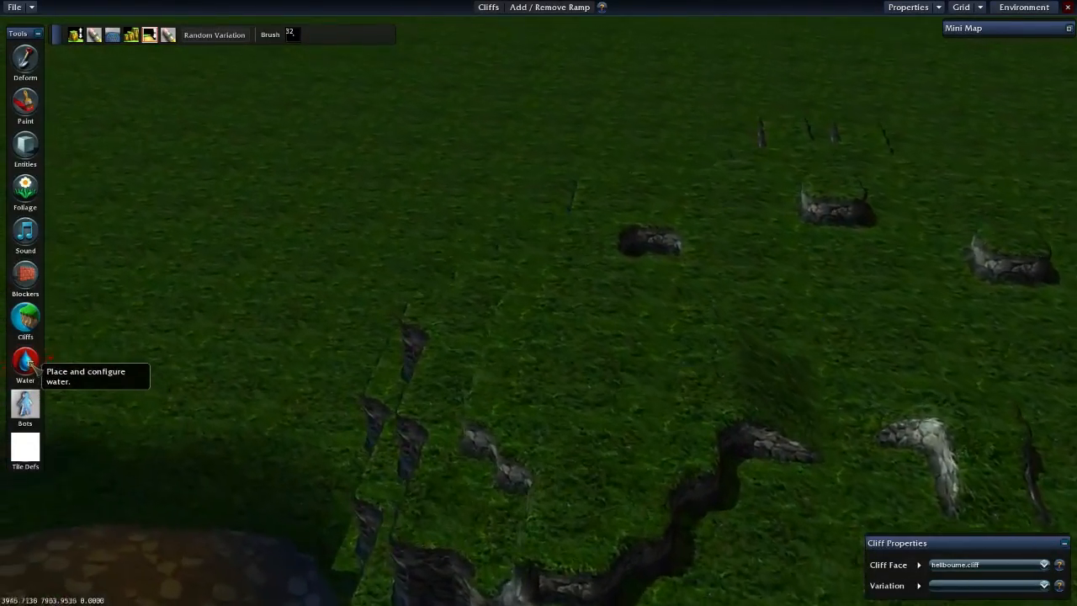
pyautogui.click(25, 362)
pyautogui.press('w')
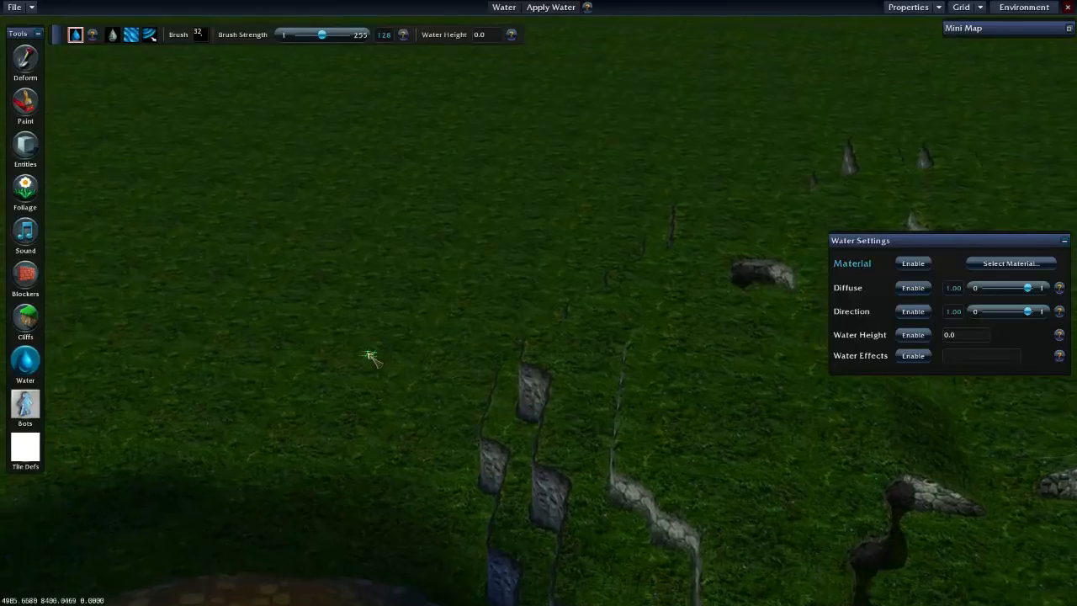
pyautogui.press('s')
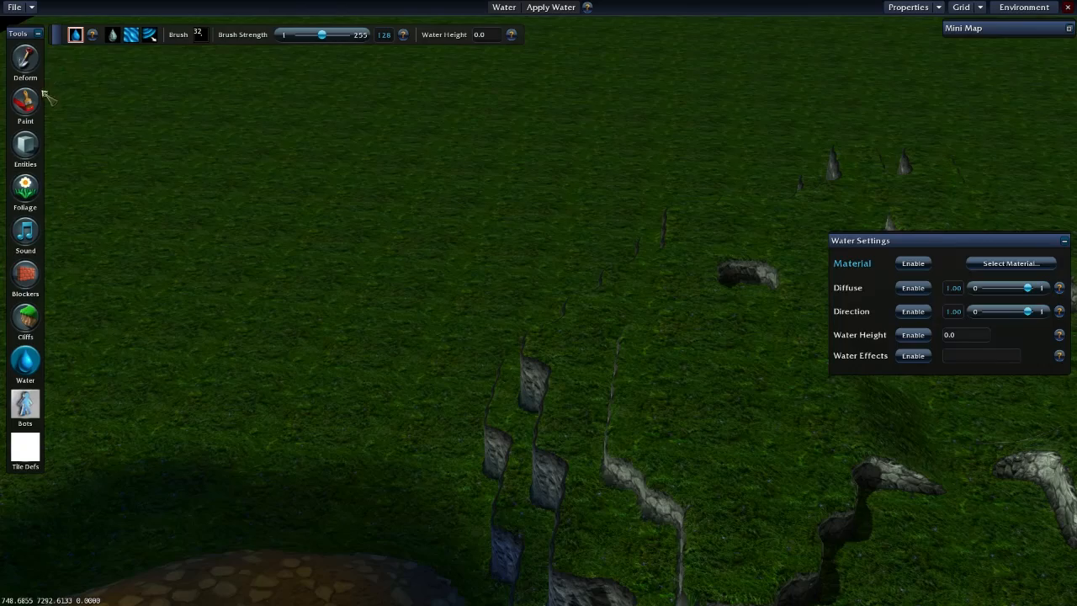
# - Dig a deep crater in the flat grass beyond the cliffs using Deform's Raise/Lower with a larger brush
pyautogui.click(26, 57)
pyautogui.press('a')
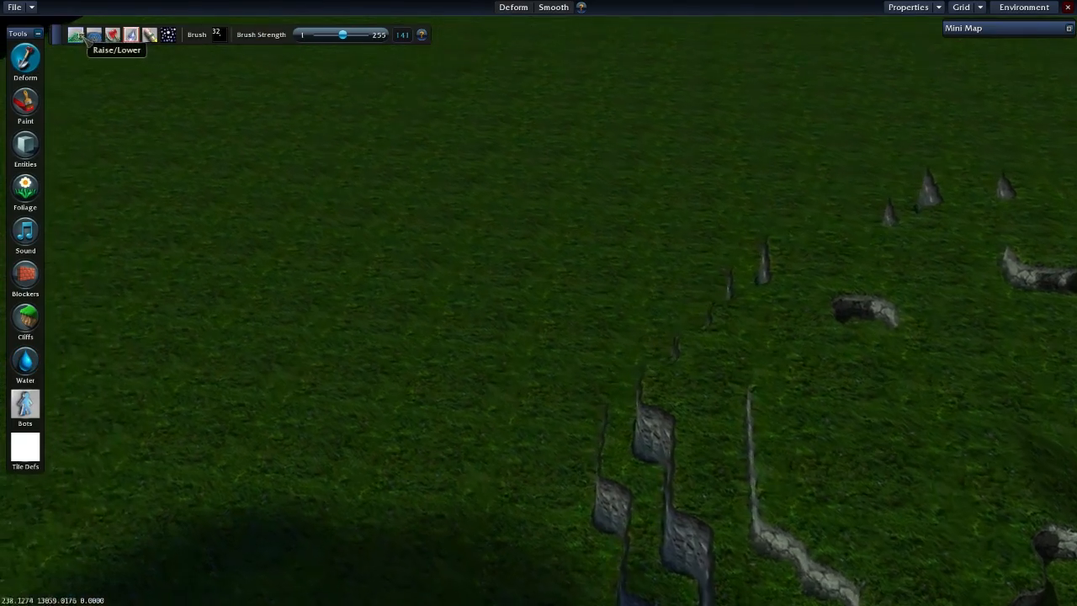
pyautogui.click(76, 35)
pyautogui.press('a')
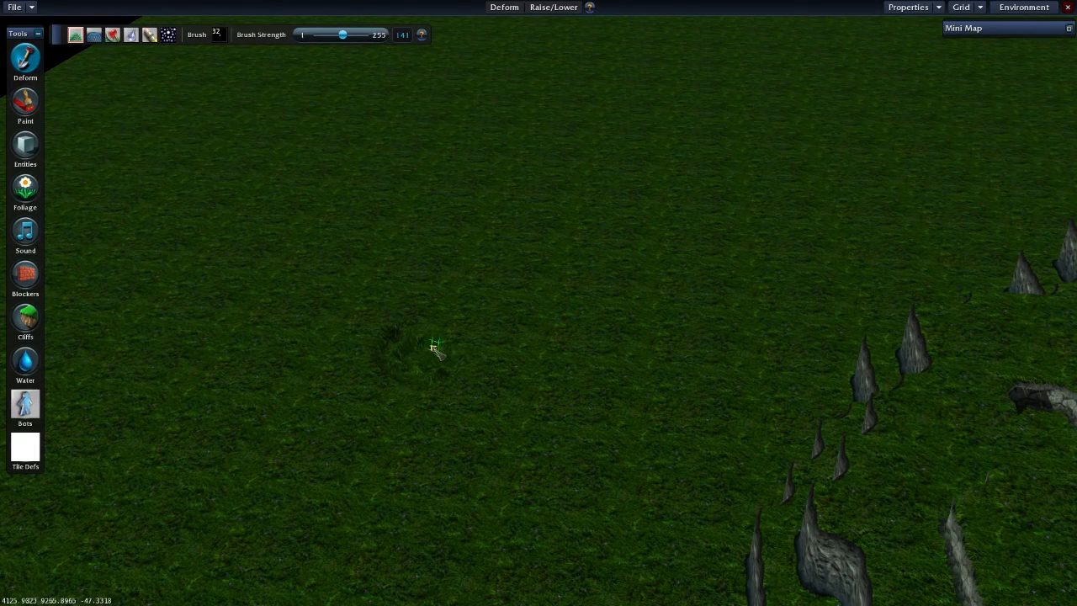
pyautogui.click(217, 35)
pyautogui.click(223, 129)
pyautogui.moveTo(425, 349)
pyautogui.mouseDown(button='right')
pyautogui.moveTo(408, 363)
pyautogui.moveTo(475, 363)
pyautogui.moveTo(433, 408)
pyautogui.moveTo(458, 421)
pyautogui.moveTo(342, 431)
pyautogui.moveTo(538, 409)
pyautogui.moveTo(480, 443)
pyautogui.moveTo(411, 437)
pyautogui.moveTo(547, 468)
pyautogui.mouseUp(button='right')
pyautogui.moveTo(547, 468)
pyautogui.mouseDown()
pyautogui.moveTo(478, 424)
pyautogui.moveTo(492, 423)
pyautogui.moveTo(429, 398)
pyautogui.moveTo(474, 420)
pyautogui.mouseUp()
pyautogui.moveTo(473, 418)
pyautogui.mouseDown(button='right')
pyautogui.moveTo(402, 427)
pyautogui.moveTo(427, 475)
pyautogui.mouseUp(button='right')
pyautogui.press('w')
pyautogui.press('a')
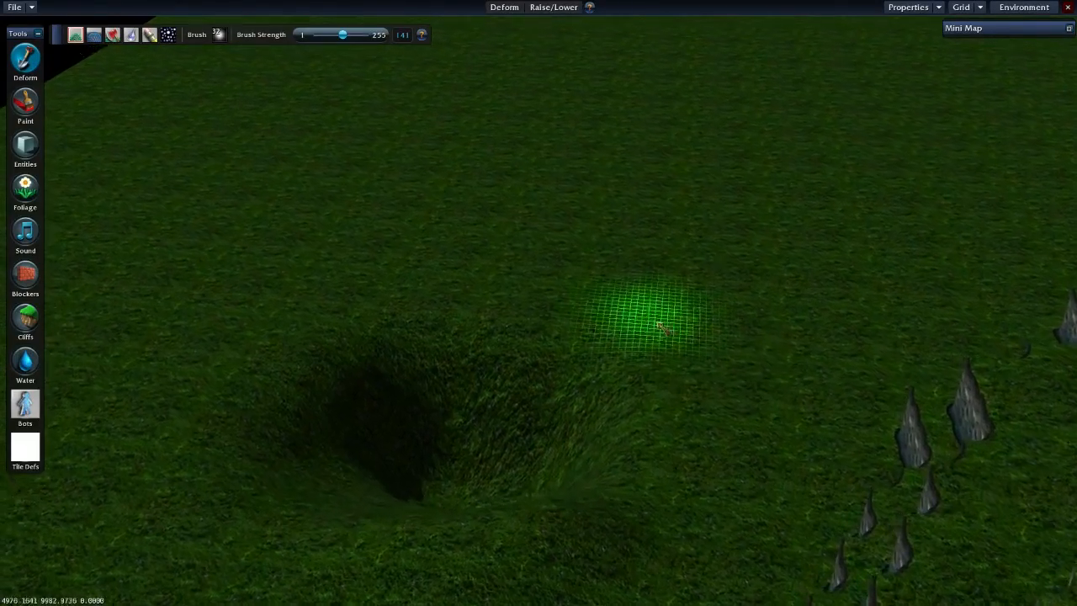
pyautogui.press('s')
# - Switch to the Water tool and choose /world/water/materials/well.material as the water material
pyautogui.click(27, 360)
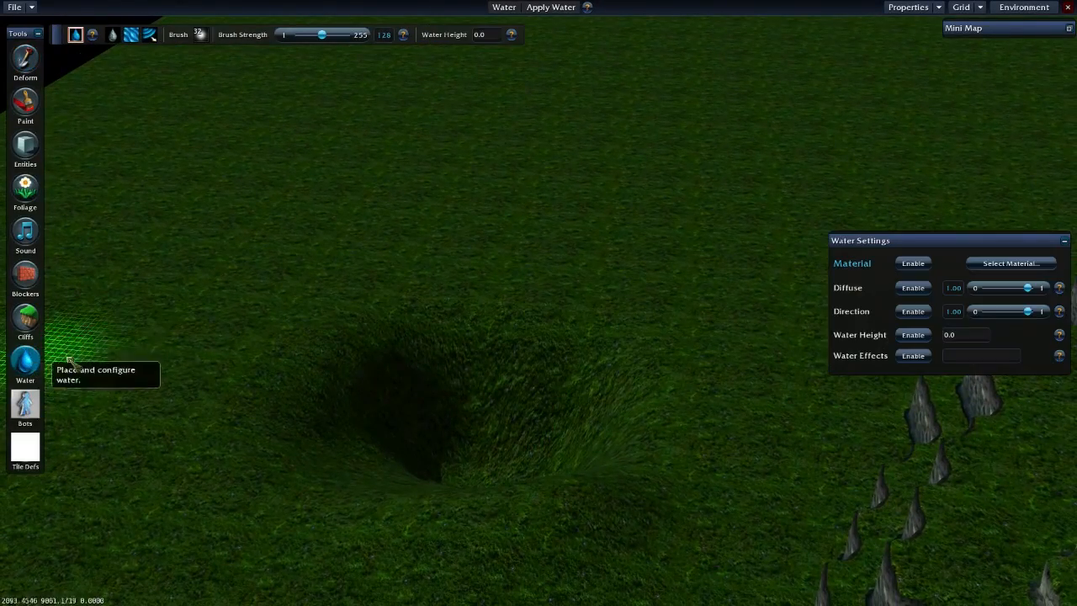
pyautogui.click(981, 264)
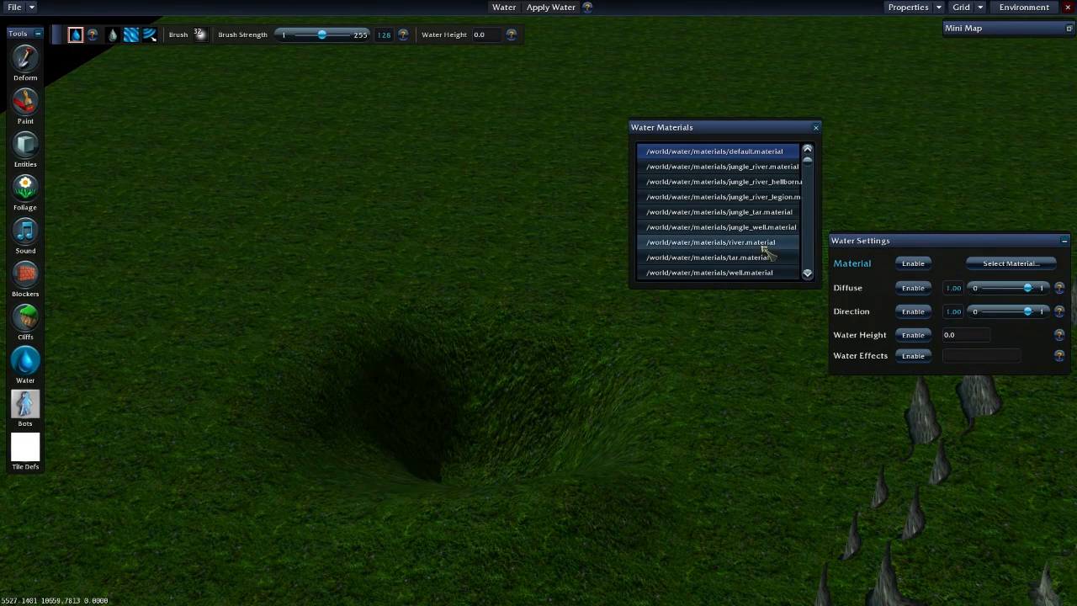
pyautogui.click(749, 273)
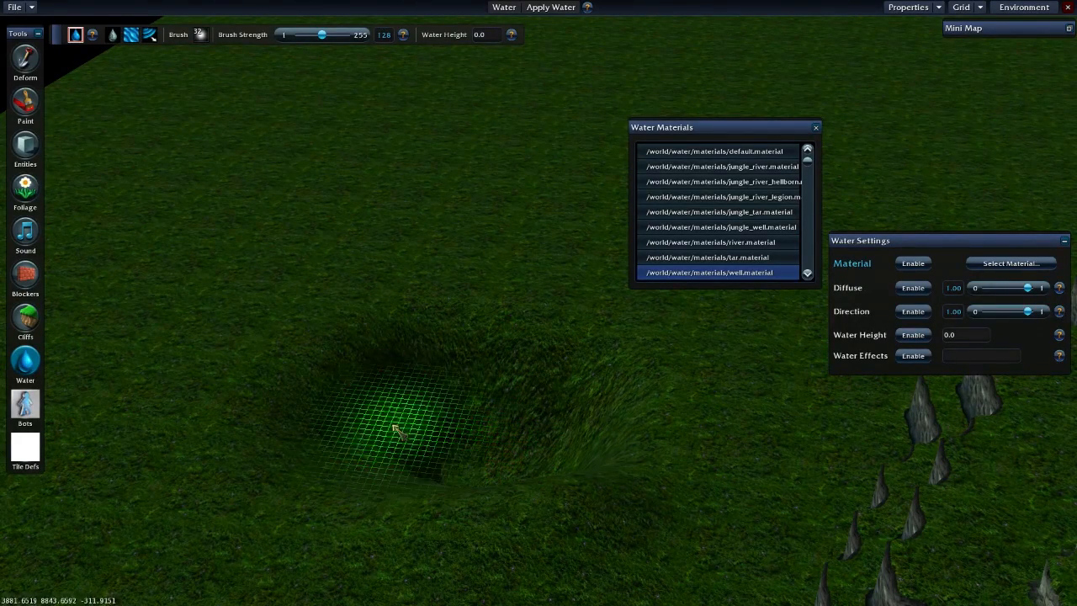
# - Save the map under the name breakytest
pyautogui.click(32, 7)
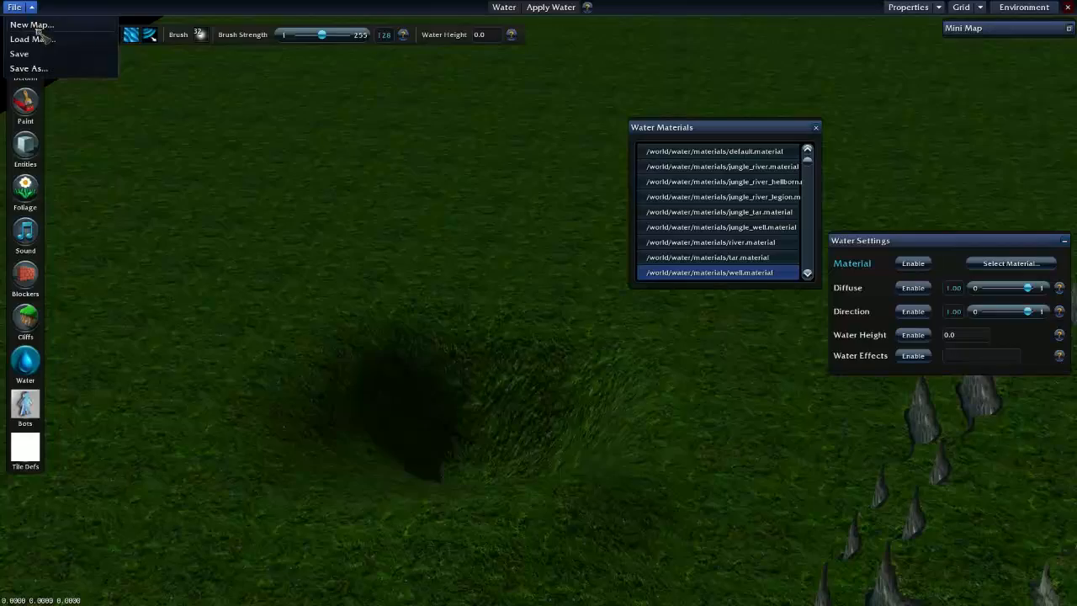
pyautogui.click(30, 69)
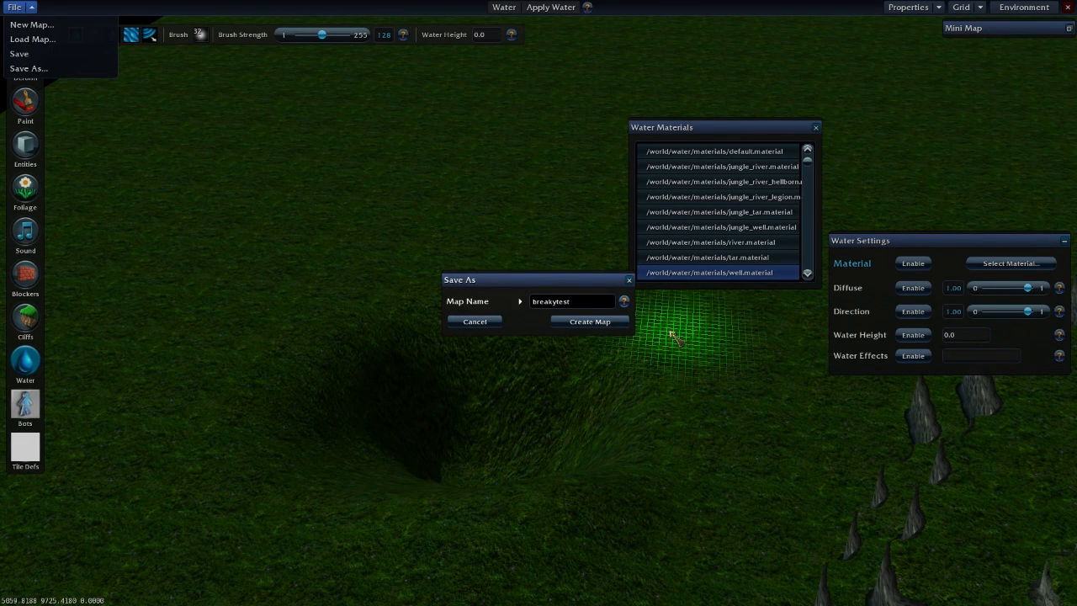
pyautogui.click(590, 323)
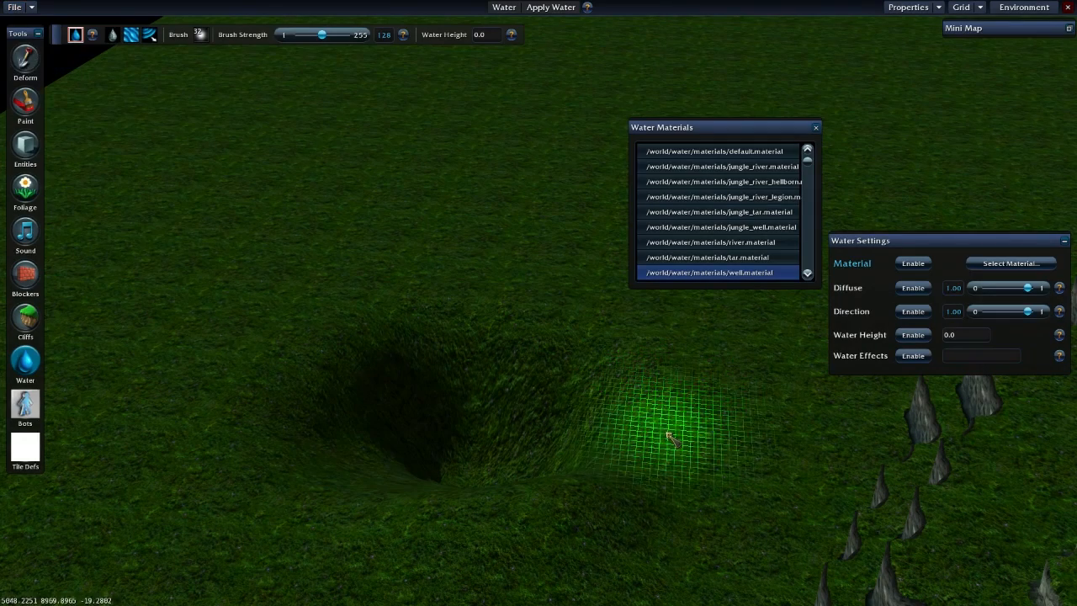
# - Load the saved map breakytest.s2z
pyautogui.click(14, 7)
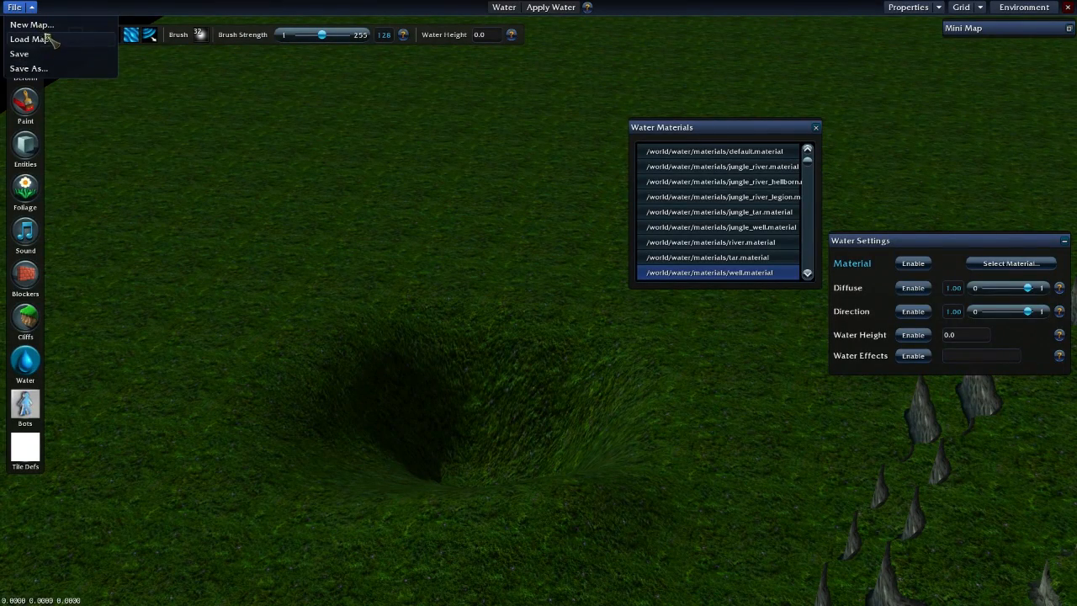
pyautogui.click(34, 39)
pyautogui.click(562, 301)
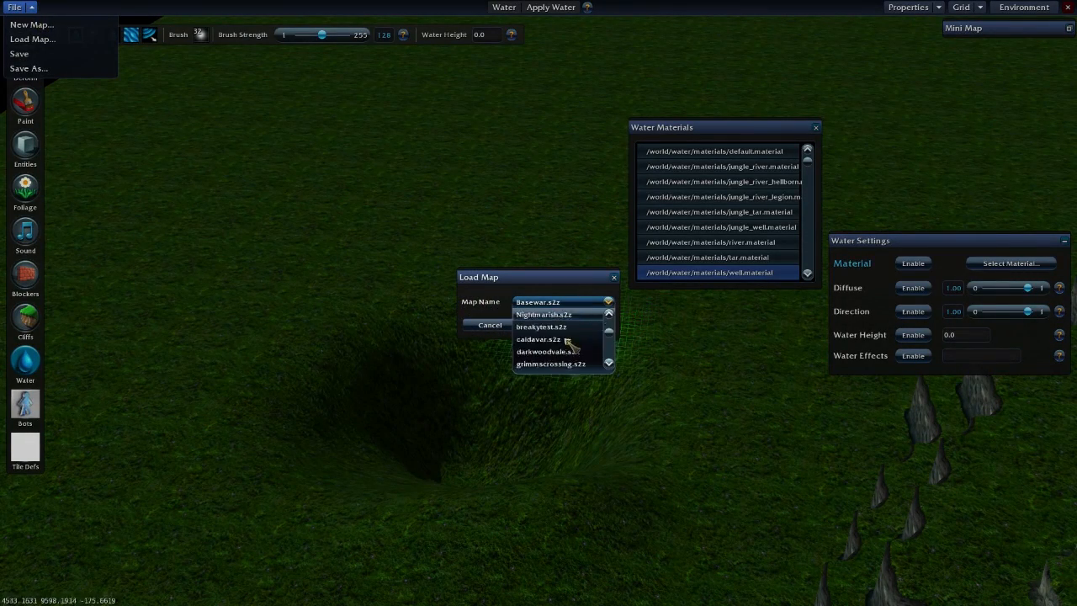
pyautogui.scroll(5, 570, 339)
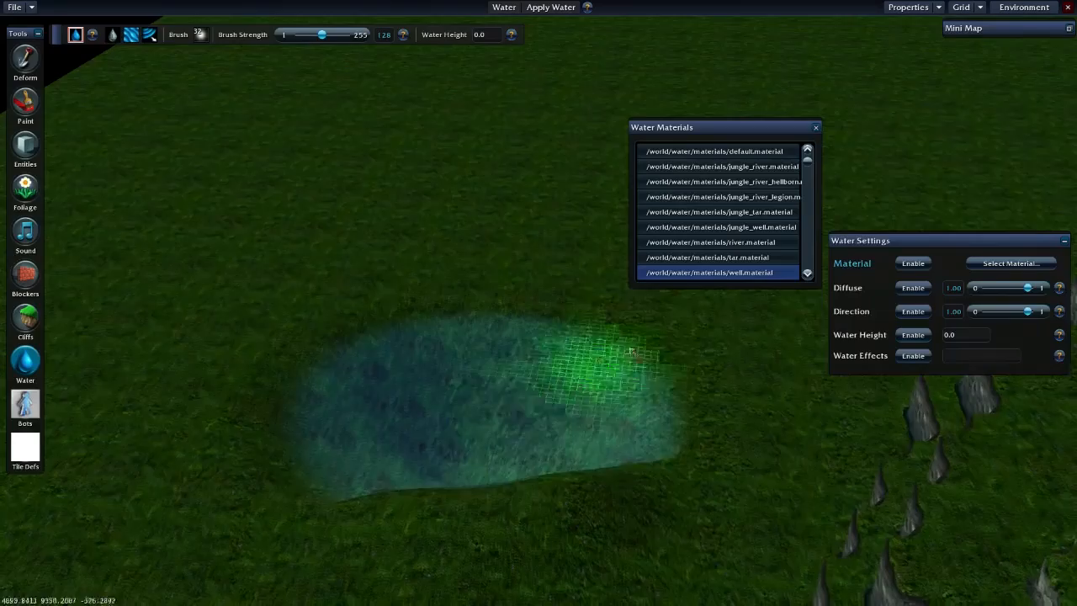
# - Apply water over the dug crater and close the list of water materials
pyautogui.moveTo(633, 351)
pyautogui.mouseDown(button='middle')
pyautogui.moveTo(462, 351)
pyautogui.moveTo(495, 433)
pyautogui.moveTo(256, 359)
pyautogui.moveTo(406, 261)
pyautogui.moveTo(448, 391)
pyautogui.moveTo(418, 358)
pyautogui.moveTo(429, 347)
pyautogui.moveTo(412, 326)
pyautogui.moveTo(433, 380)
pyautogui.moveTo(454, 362)
pyautogui.moveTo(409, 372)
pyautogui.moveTo(446, 387)
pyautogui.moveTo(421, 370)
pyautogui.moveTo(492, 347)
pyautogui.moveTo(418, 356)
pyautogui.moveTo(565, 433)
pyautogui.moveTo(488, 413)
pyautogui.mouseUp(button='middle')
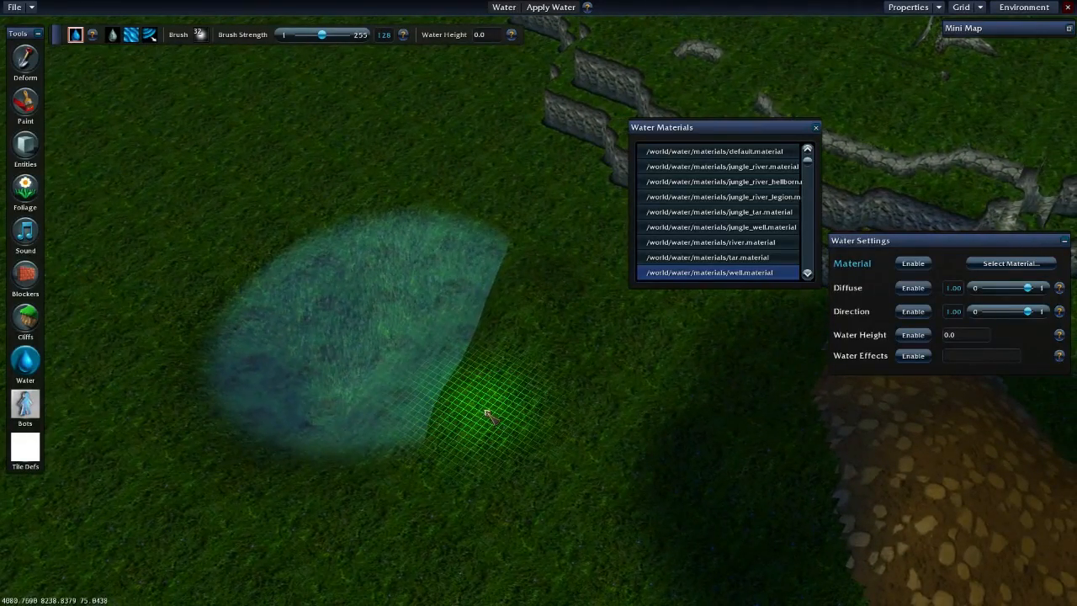
pyautogui.click(816, 129)
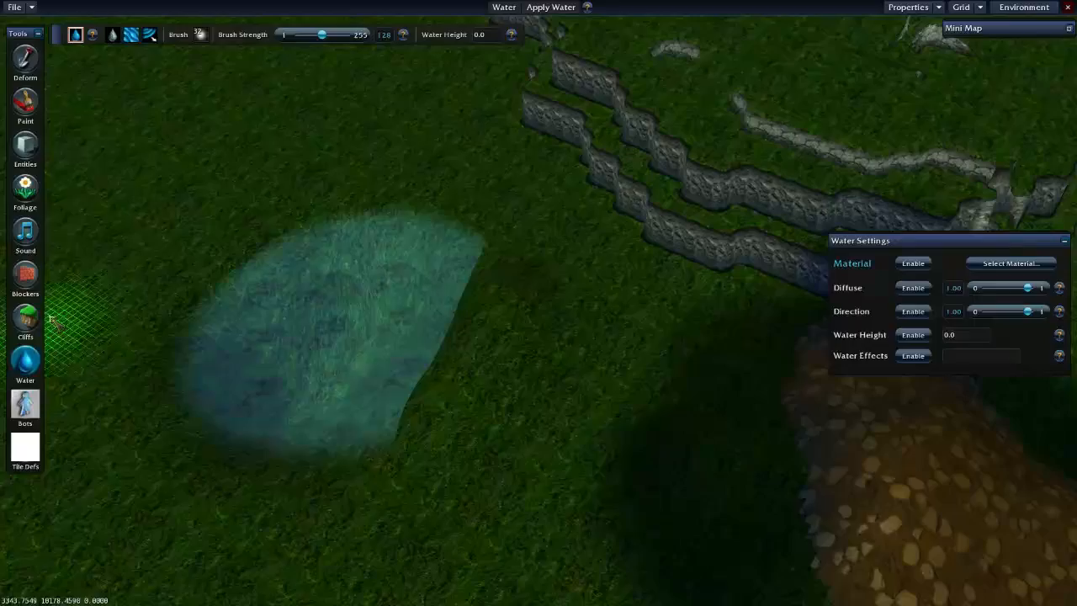
# - Switch to the Entities tool in Create mode over the grassy area among the cliffs
pyautogui.click(26, 105)
pyautogui.click(27, 150)
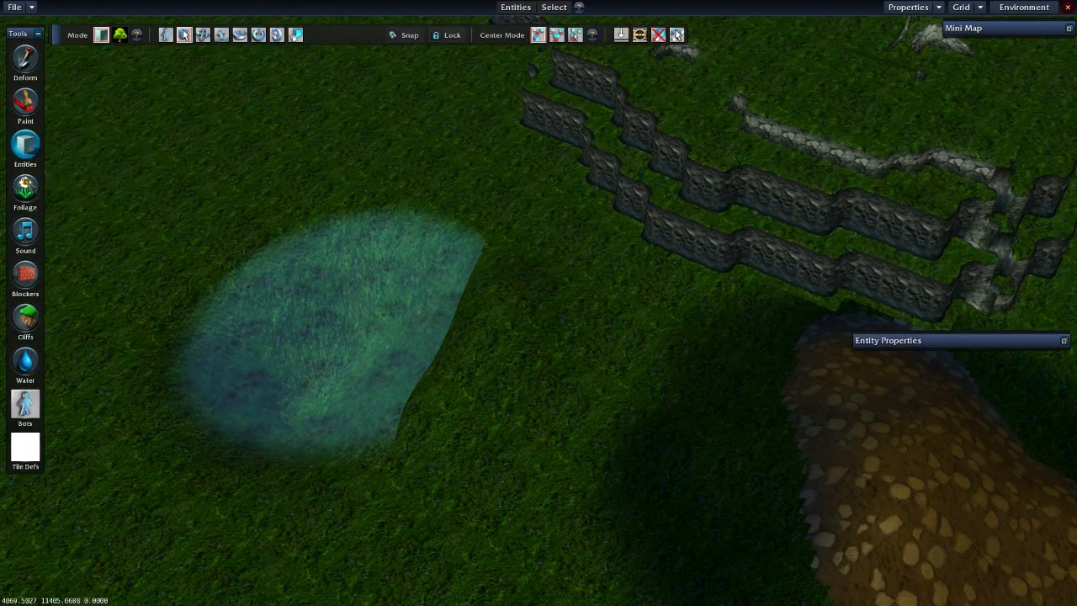
pyautogui.click(27, 187)
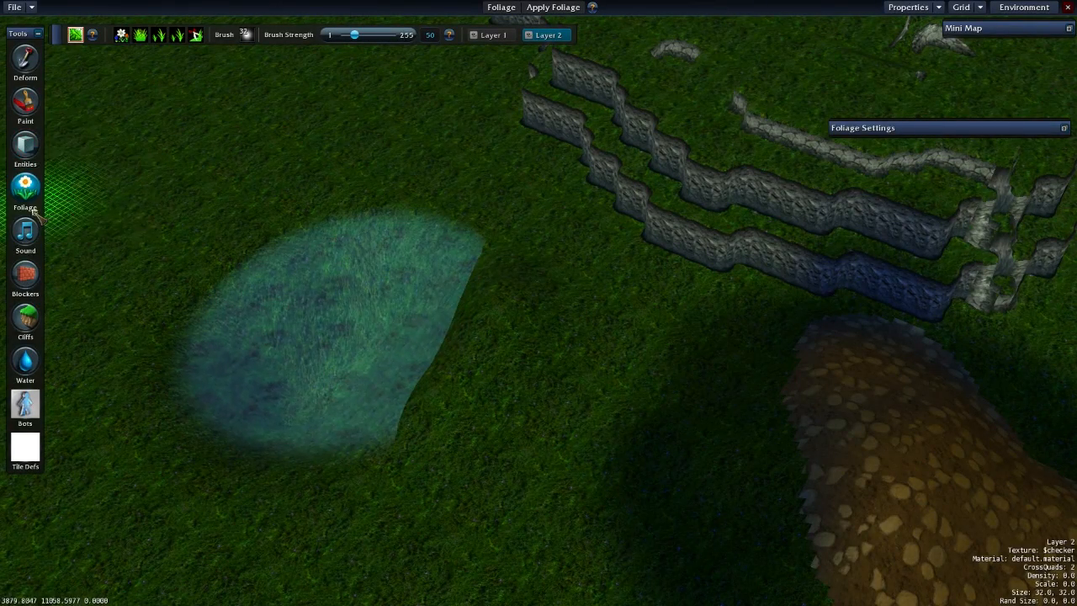
pyautogui.click(26, 146)
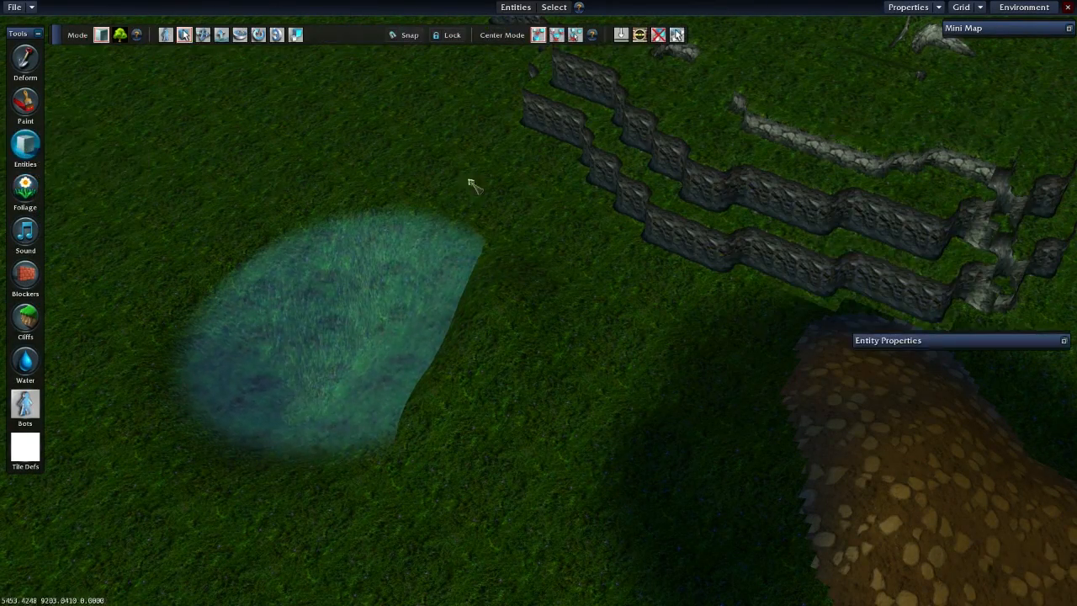
pyautogui.press('d')
pyautogui.press('w')
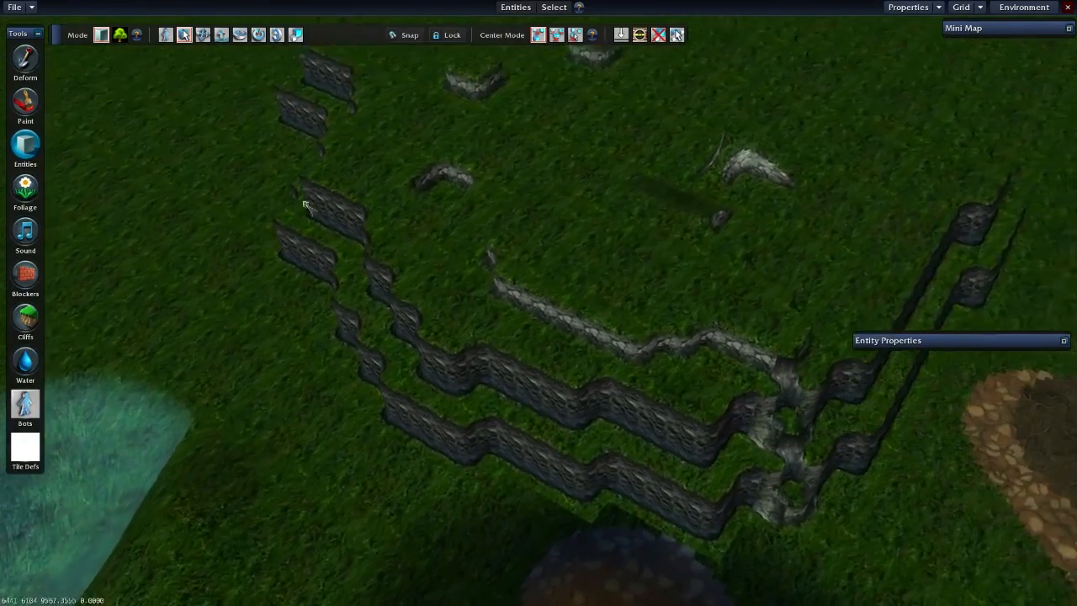
pyautogui.click(165, 34)
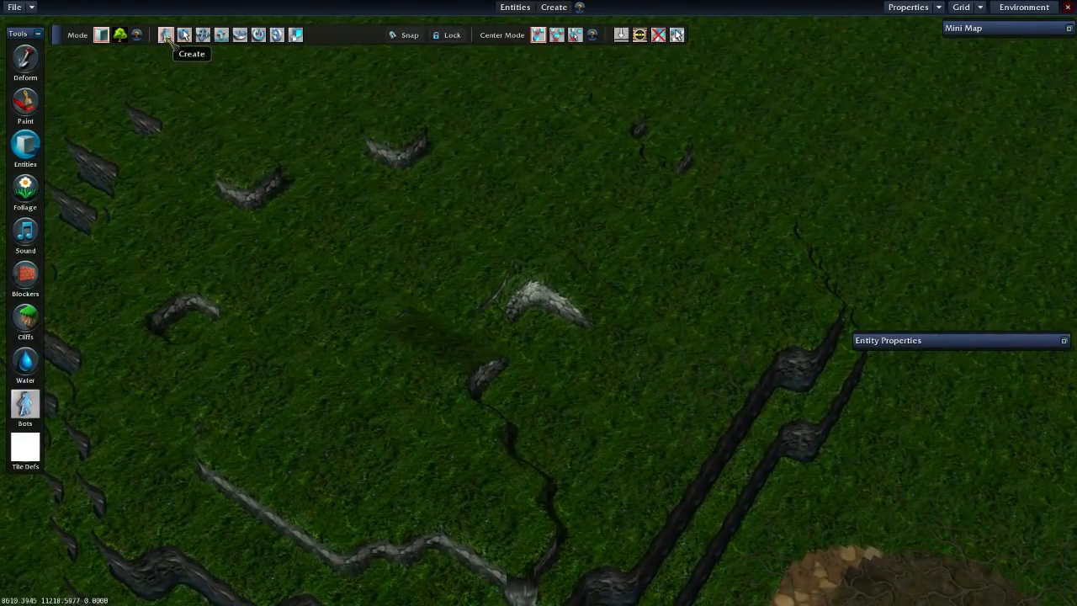
pyautogui.press('s')
pyautogui.moveTo(428, 291); pyautogui.dragTo(295, 300, button='middle')
pyautogui.press('d')
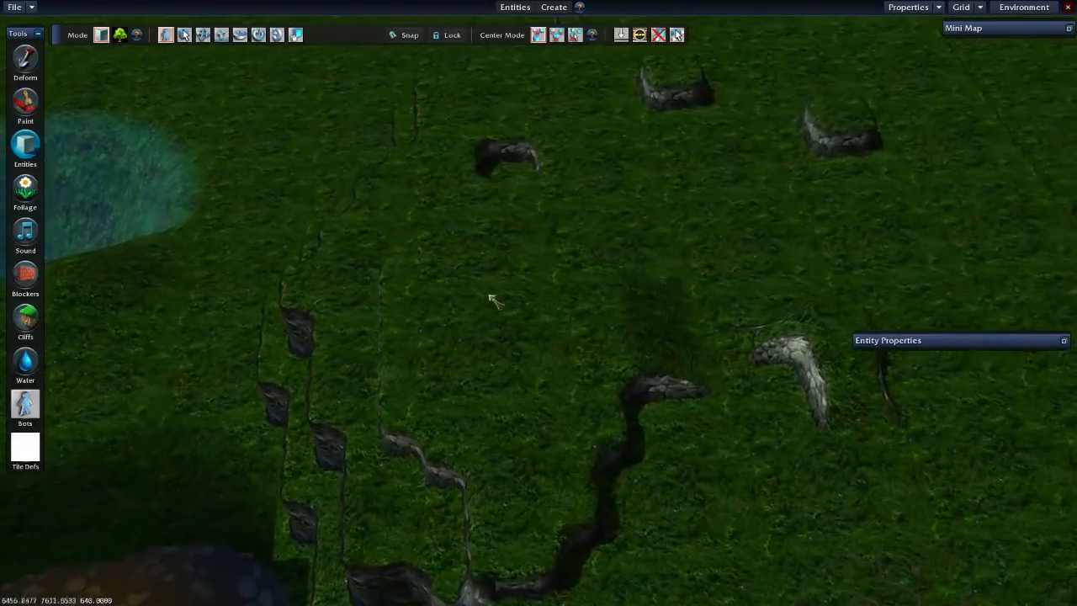
pyautogui.press('w')
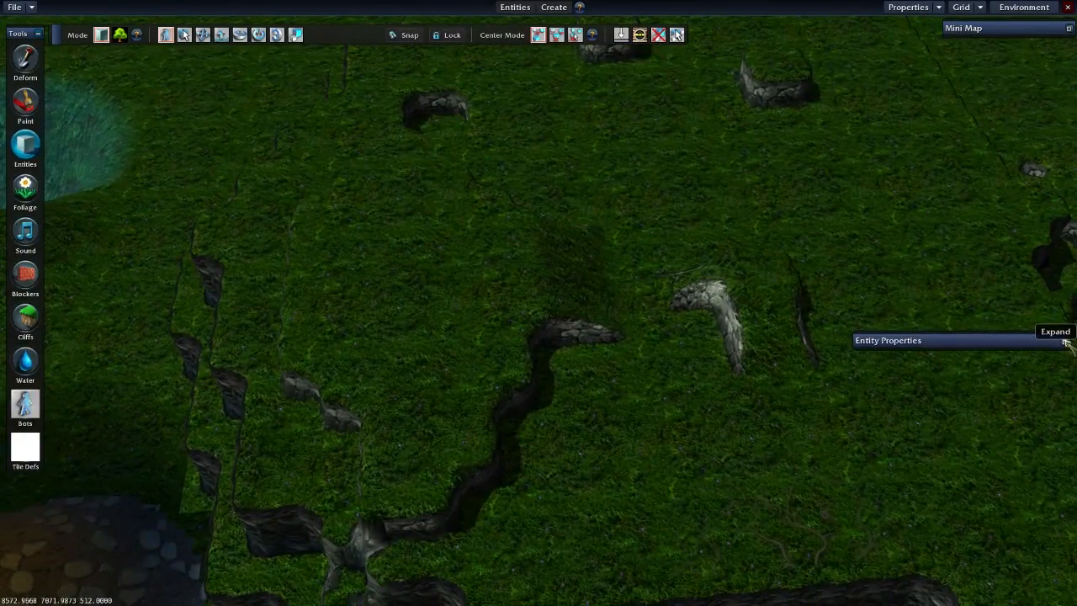
# - Expand the entity properties and place a Prop_Scenery entity on the open grass between the cliffs
pyautogui.click(1065, 342)
pyautogui.moveTo(1026, 344); pyautogui.dragTo(1011, 230)
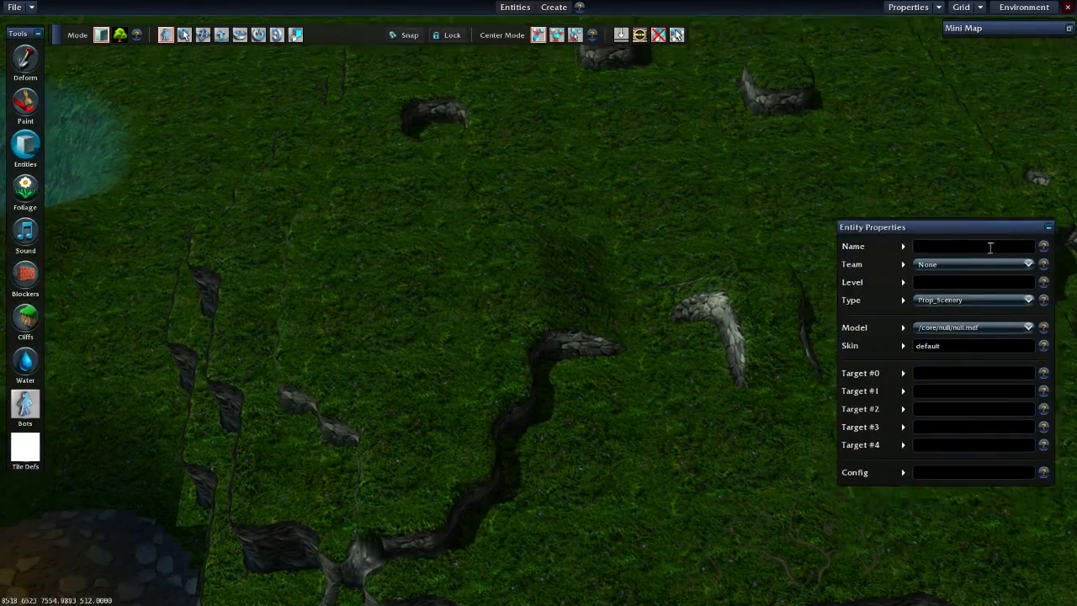
pyautogui.click(982, 246)
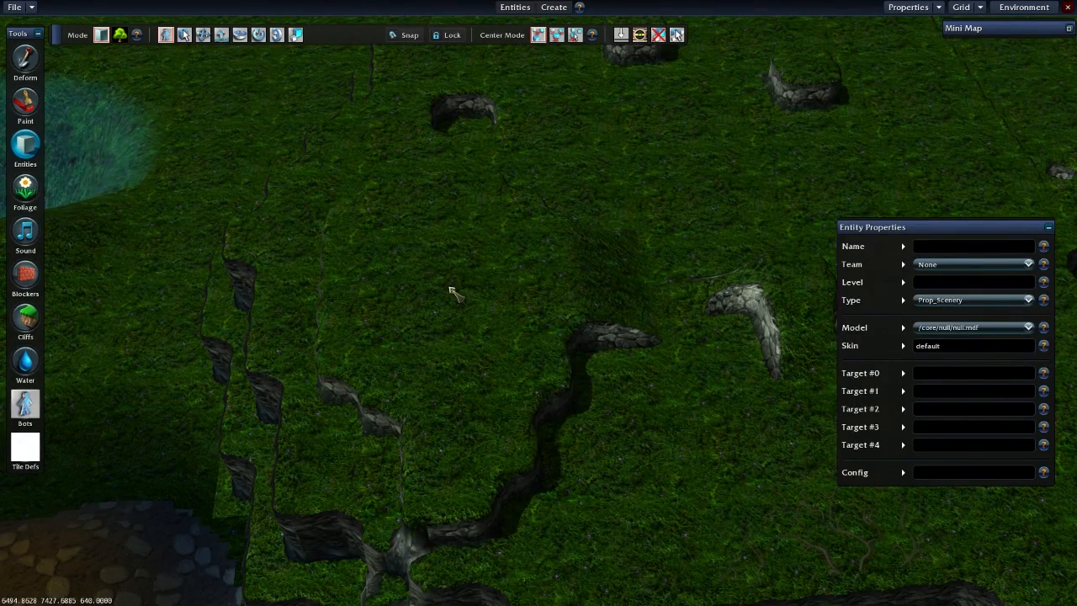
pyautogui.click(450, 291)
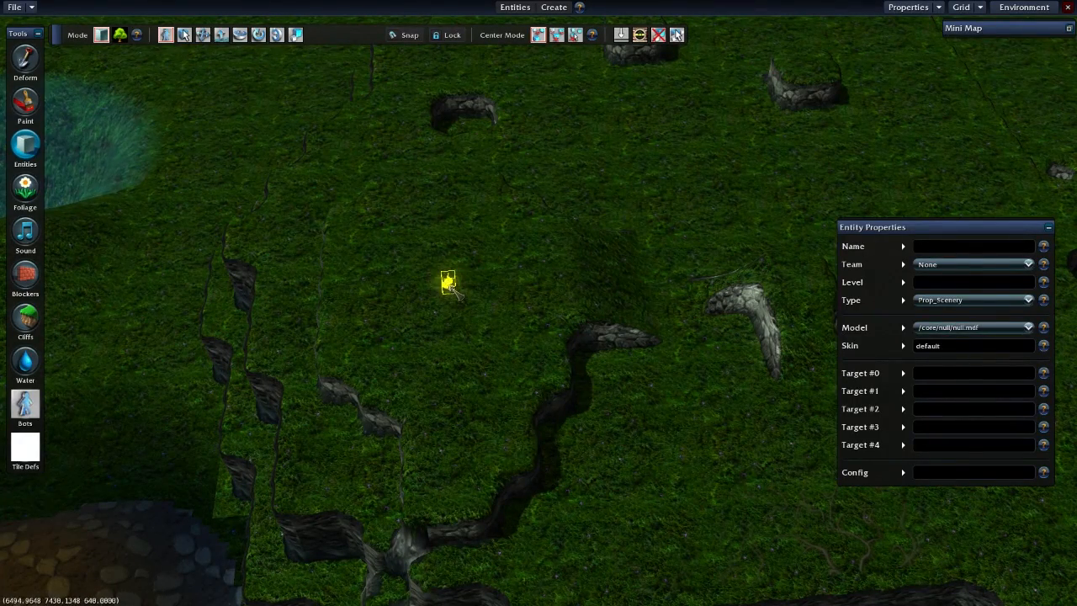
pyautogui.scroll(10, 452, 303)
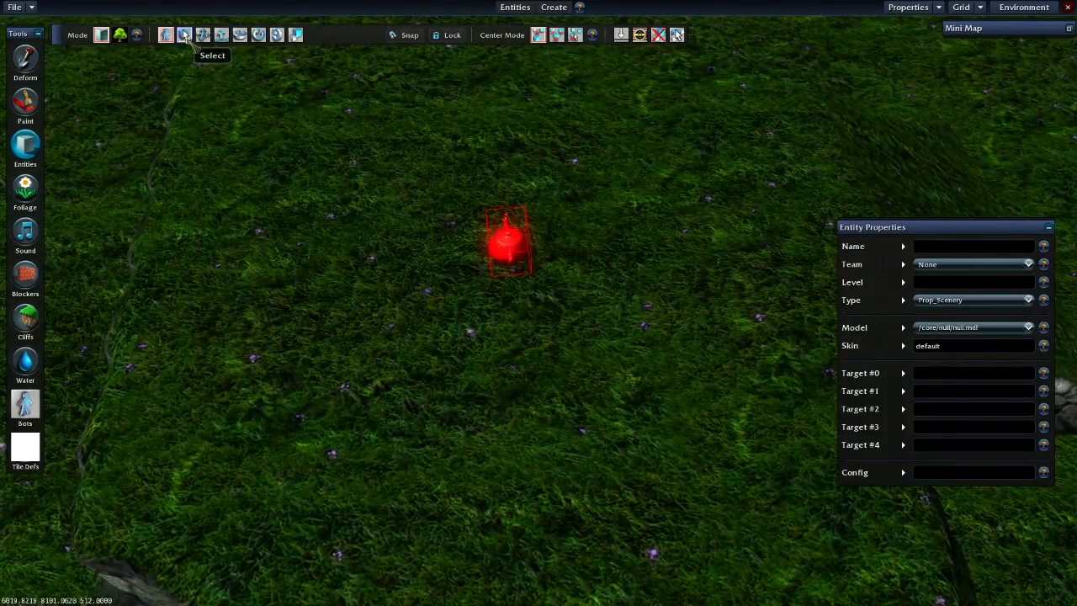
# - Select the placed entity, name it respawna and assign it to the Legion team
pyautogui.click(184, 34)
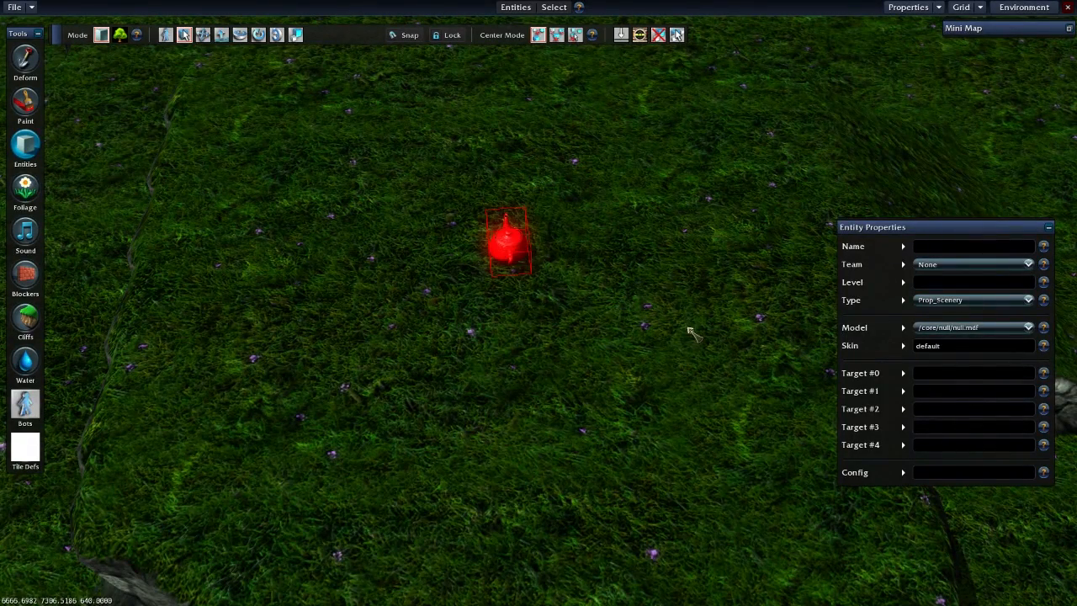
pyautogui.click(614, 252)
pyautogui.click(508, 242)
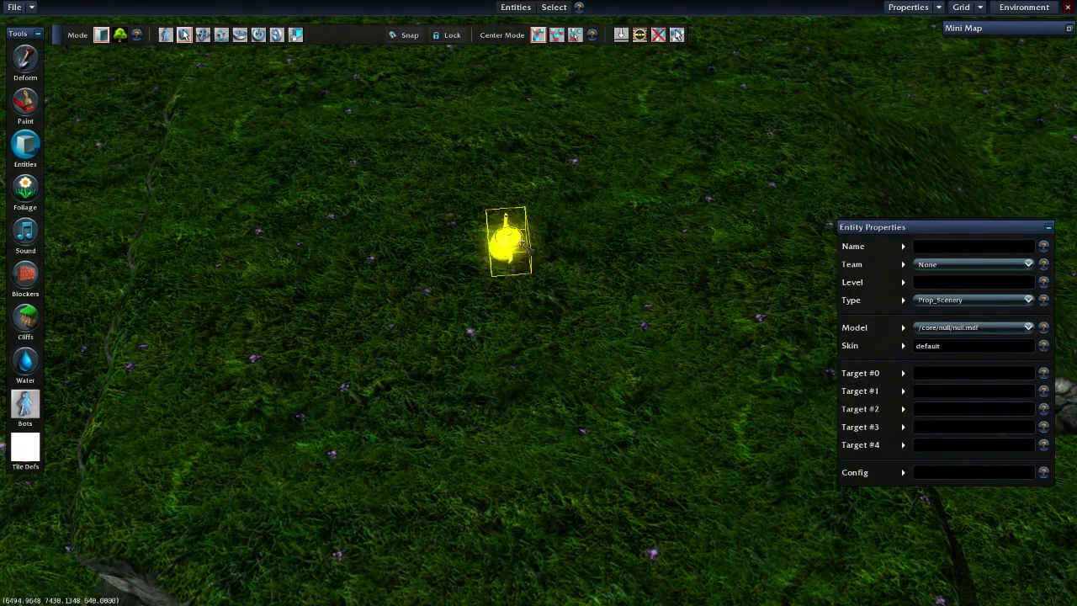
pyautogui.click(984, 248)
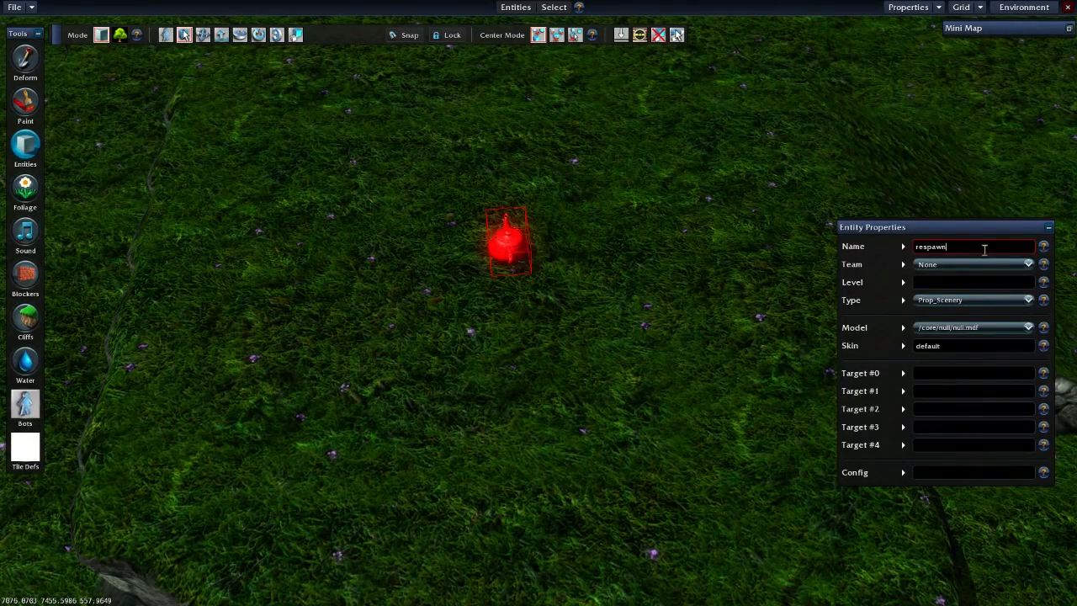
pyautogui.write('a')
pyautogui.click(993, 265)
pyautogui.click(974, 313)
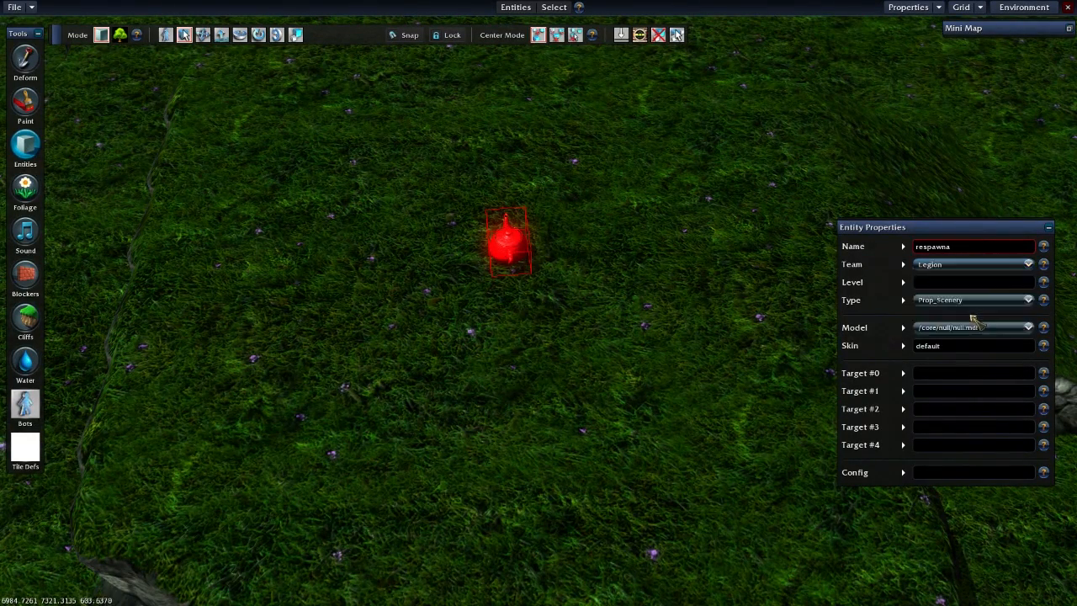
pyautogui.click(946, 268)
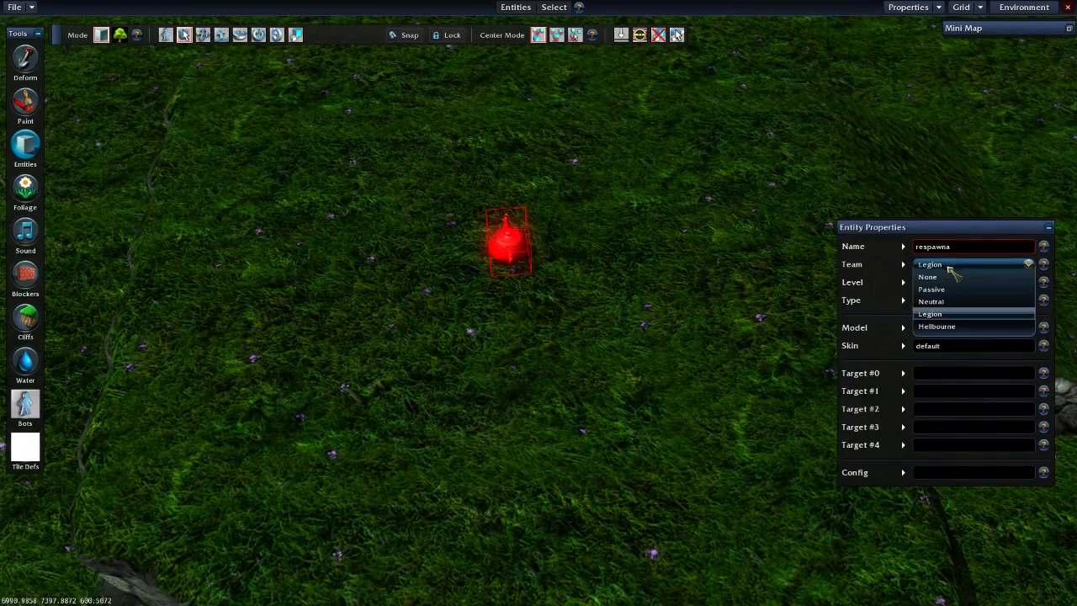
pyautogui.click(946, 313)
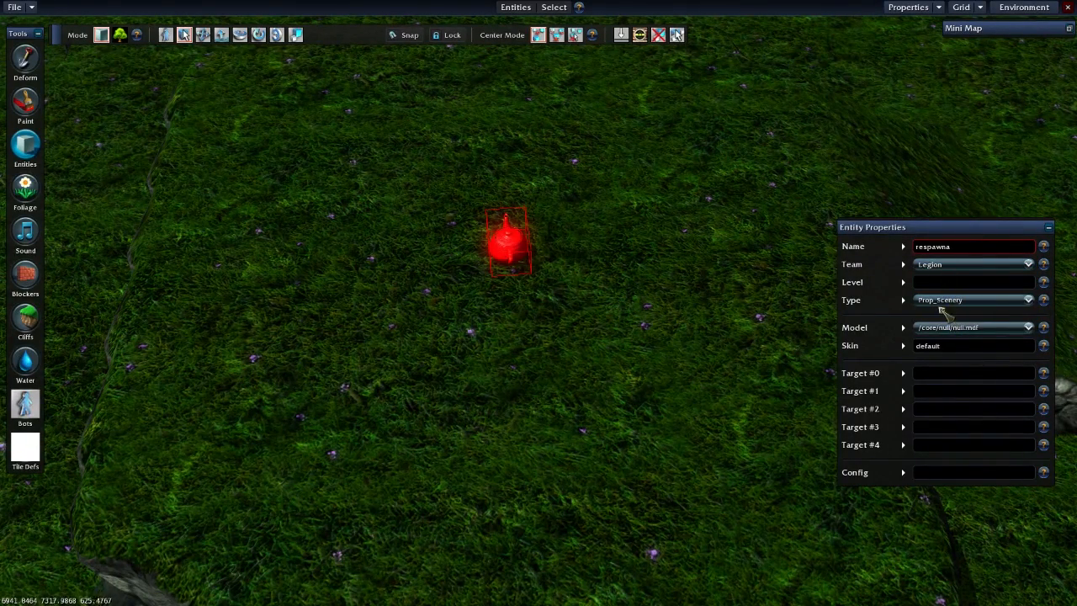
# - Set the selected entity's type to Trigger_SpawnPoint
pyautogui.click(945, 300)
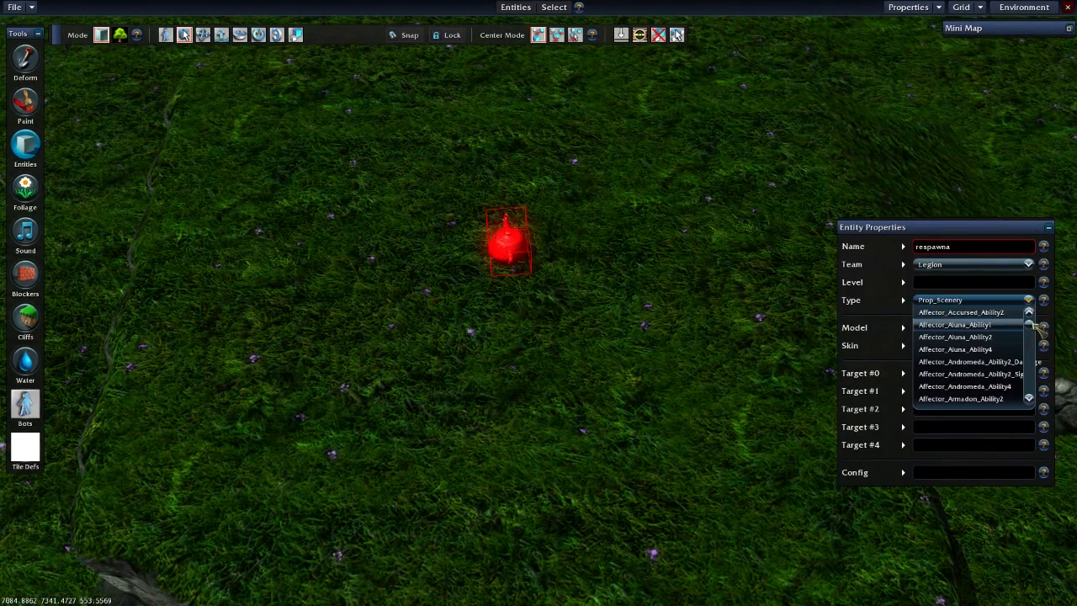
pyautogui.moveTo(1030, 324); pyautogui.dragTo(1035, 391)
pyautogui.scroll(-5, 976, 360)
pyautogui.click(974, 358)
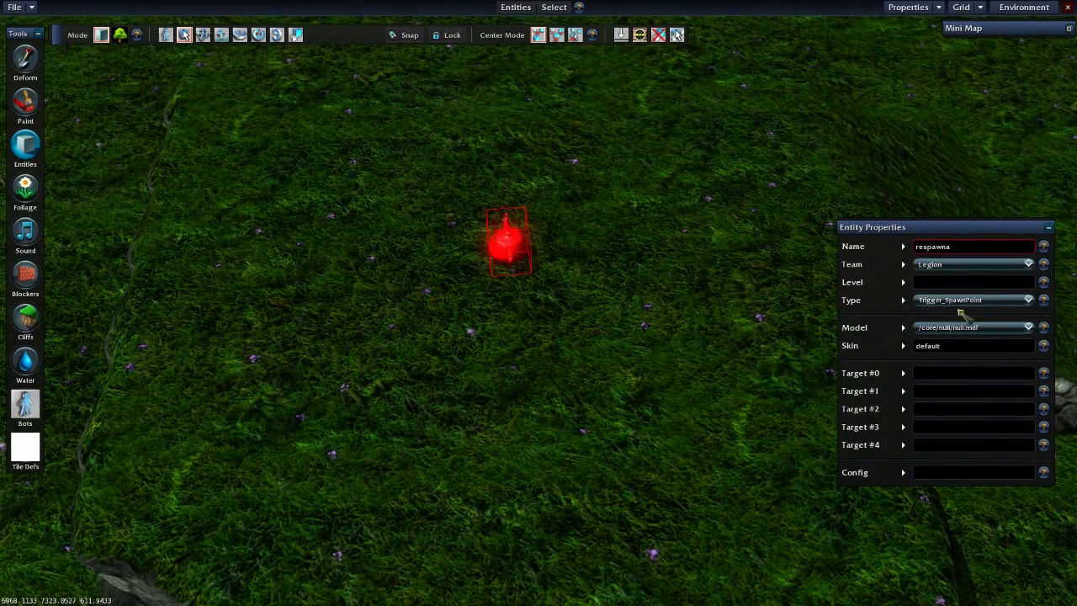
pyautogui.moveTo(955, 227); pyautogui.dragTo(966, 206)
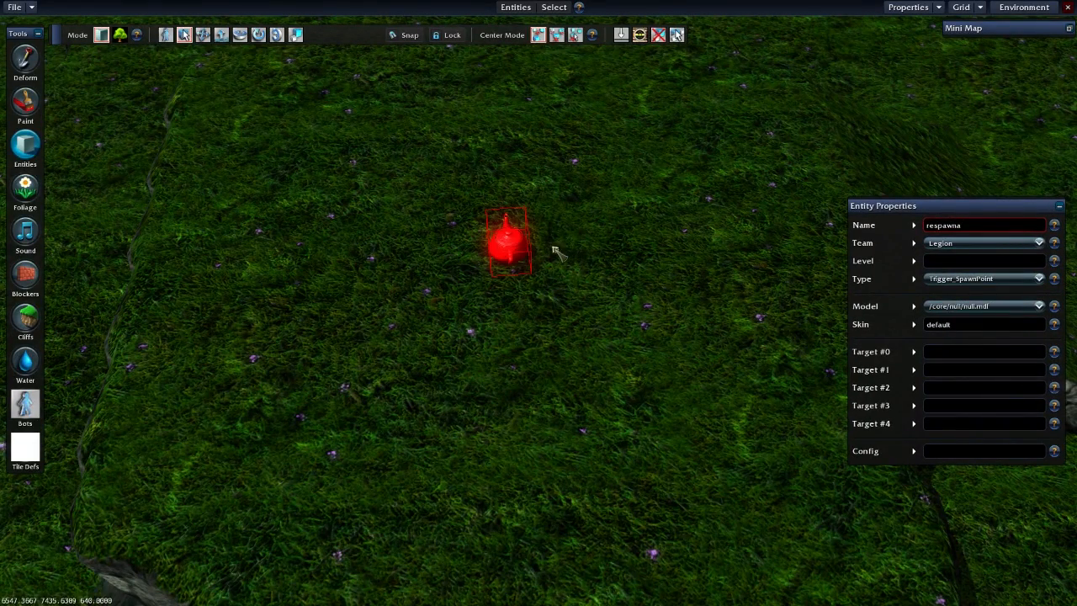
# - Rename the Legion spawn point entity as spawna, reselect it to check its properties and deselect it
pyautogui.click(631, 236)
pyautogui.click(513, 247)
pyautogui.click(974, 223)
pyautogui.write('spawna')
pyautogui.click(961, 259)
pyautogui.click(986, 224)
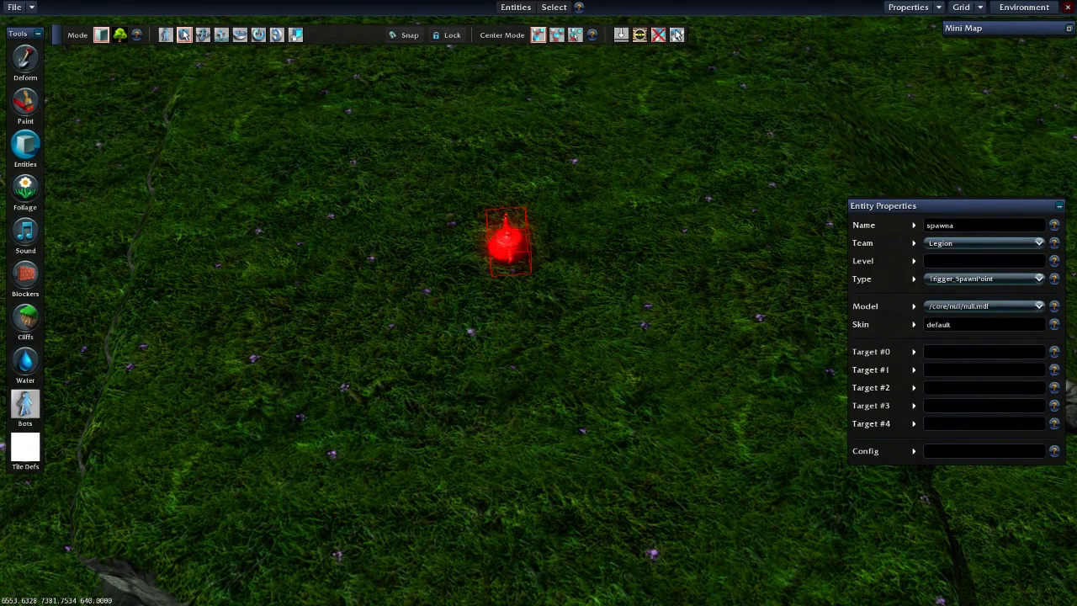
pyautogui.click(588, 262)
pyautogui.click(508, 243)
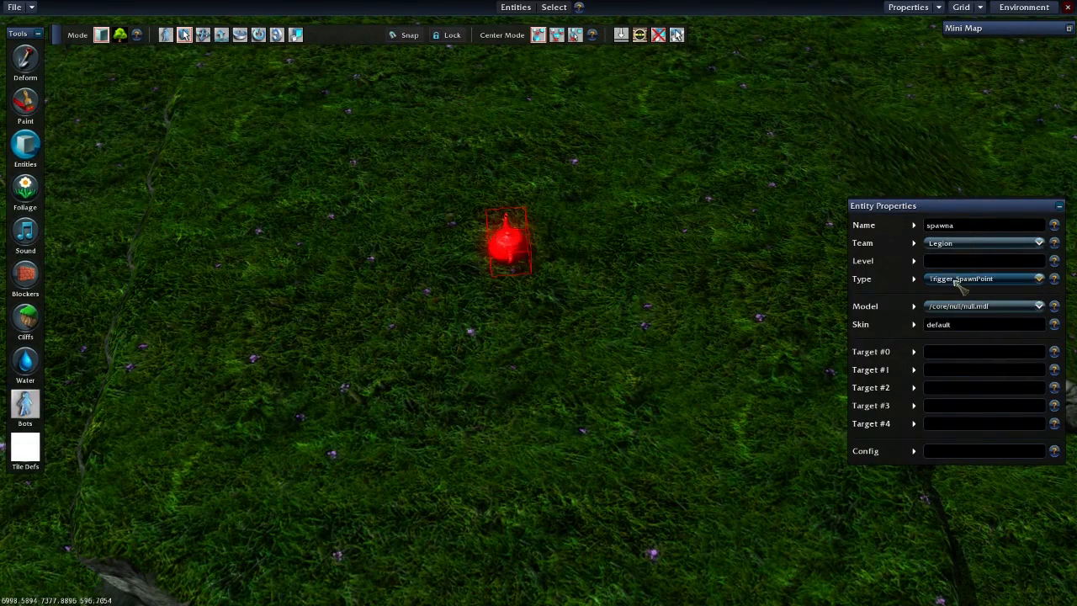
pyautogui.click(635, 307)
# - Save the current map with the new spawn point
pyautogui.scroll(-5, 631, 311)
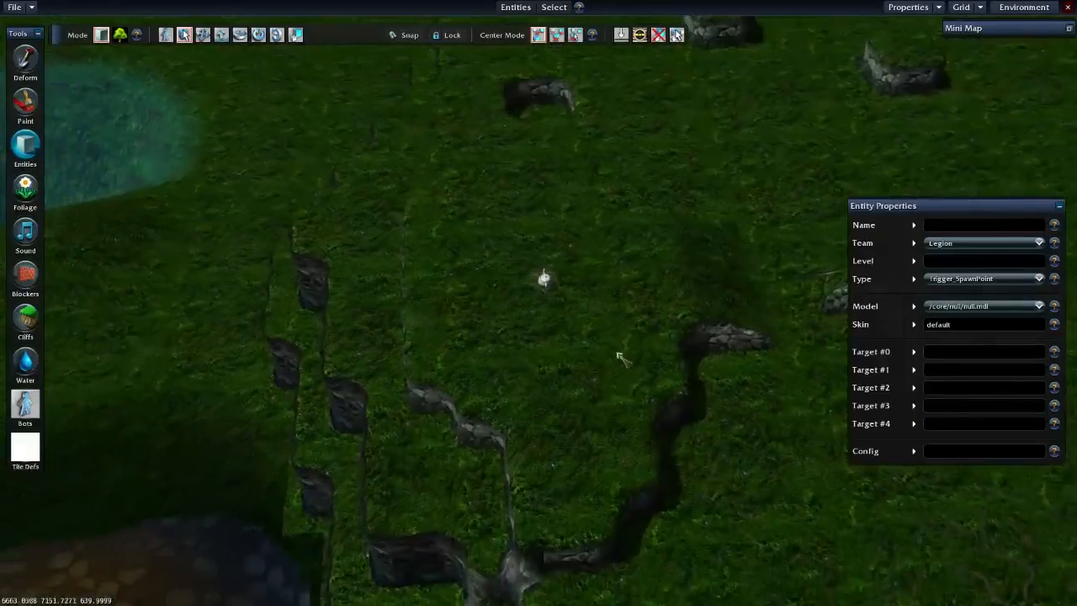
pyautogui.moveTo(618, 354); pyautogui.dragTo(518, 301, button='middle')
pyautogui.scroll(-2, 586, 210)
pyautogui.click(14, 7)
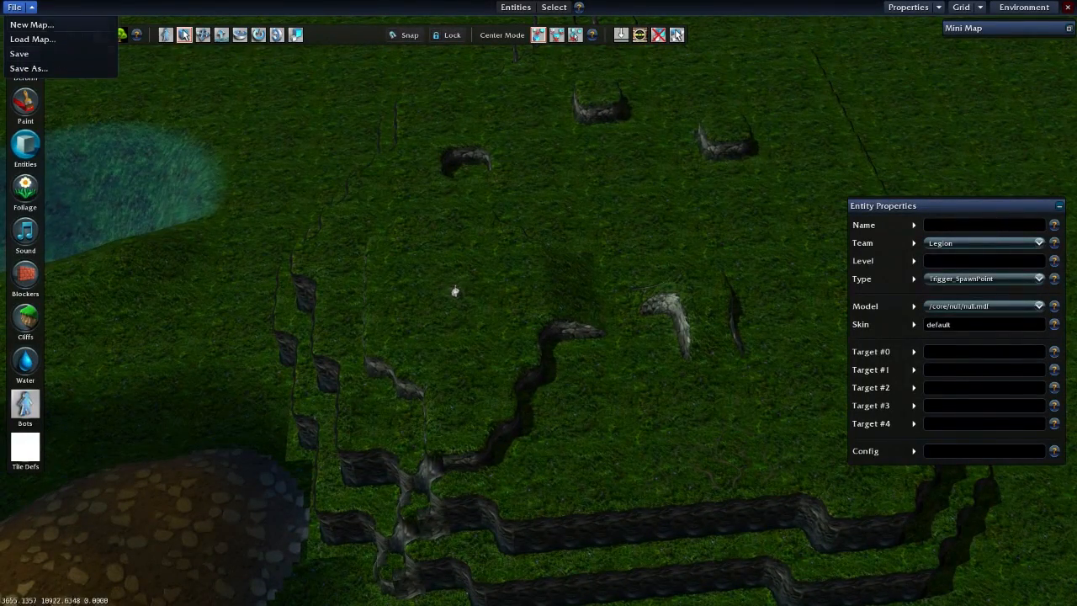
pyautogui.click(53, 54)
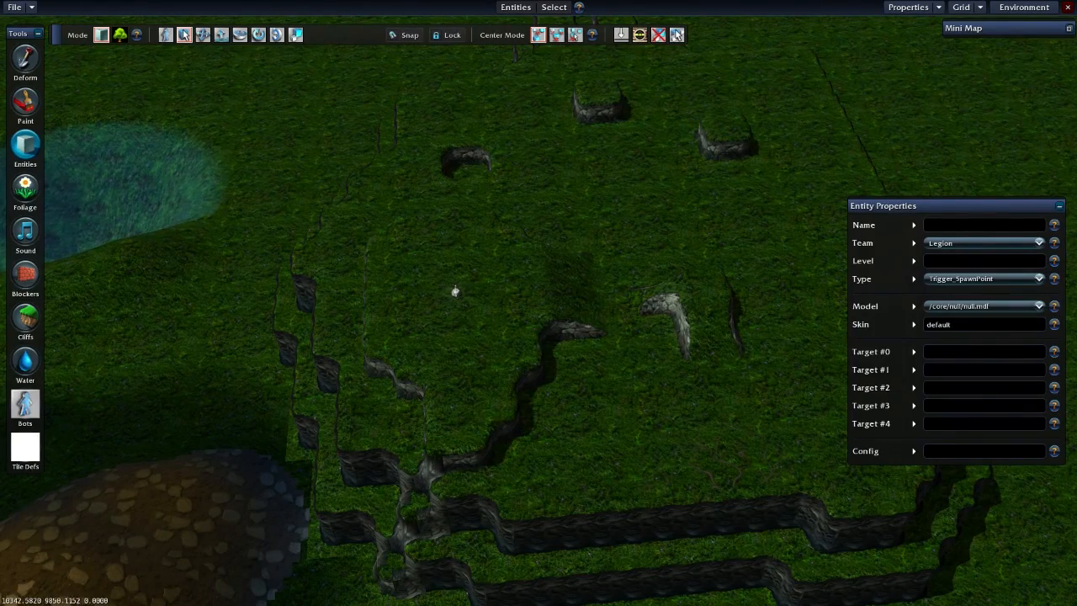
# - Quit the editor despite the unsaved-progress prompt and launch Heroes of Newerth from the desktop
pyautogui.click(1067, 6)
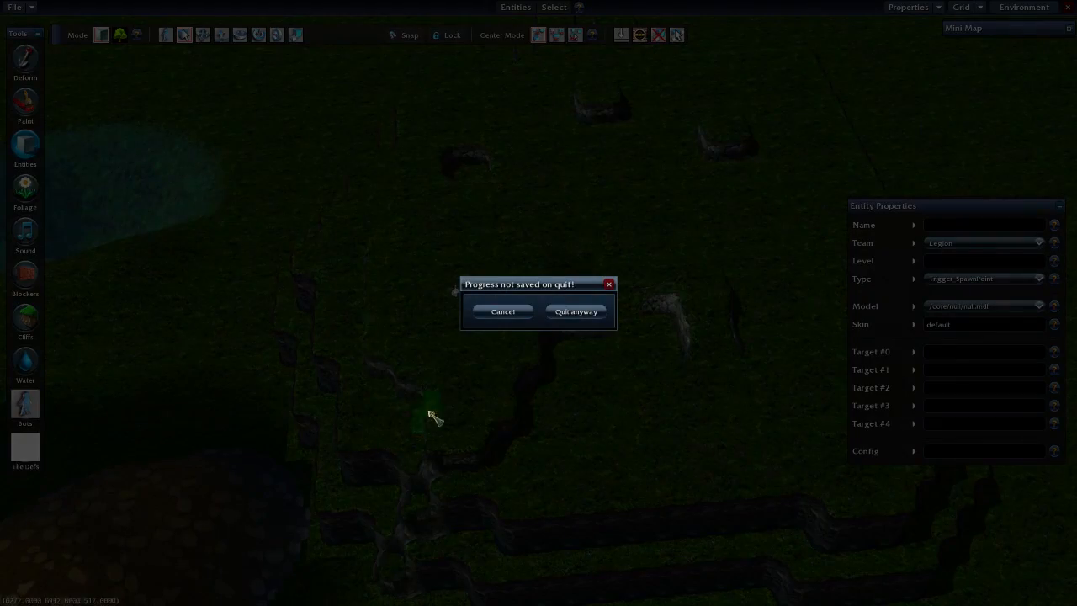
pyautogui.click(575, 312)
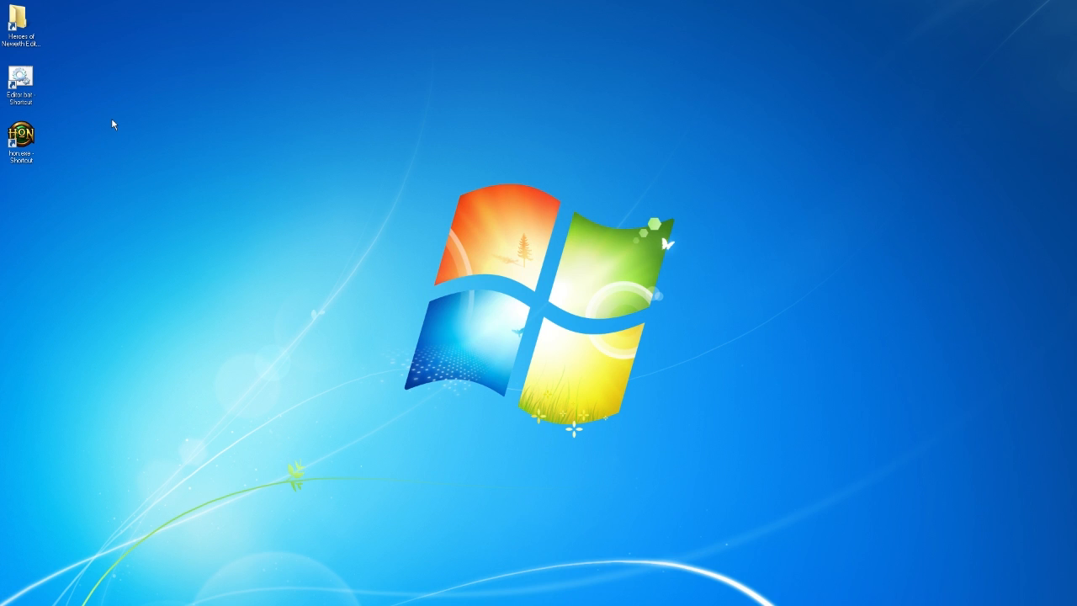
pyautogui.doubleClick(29, 147)
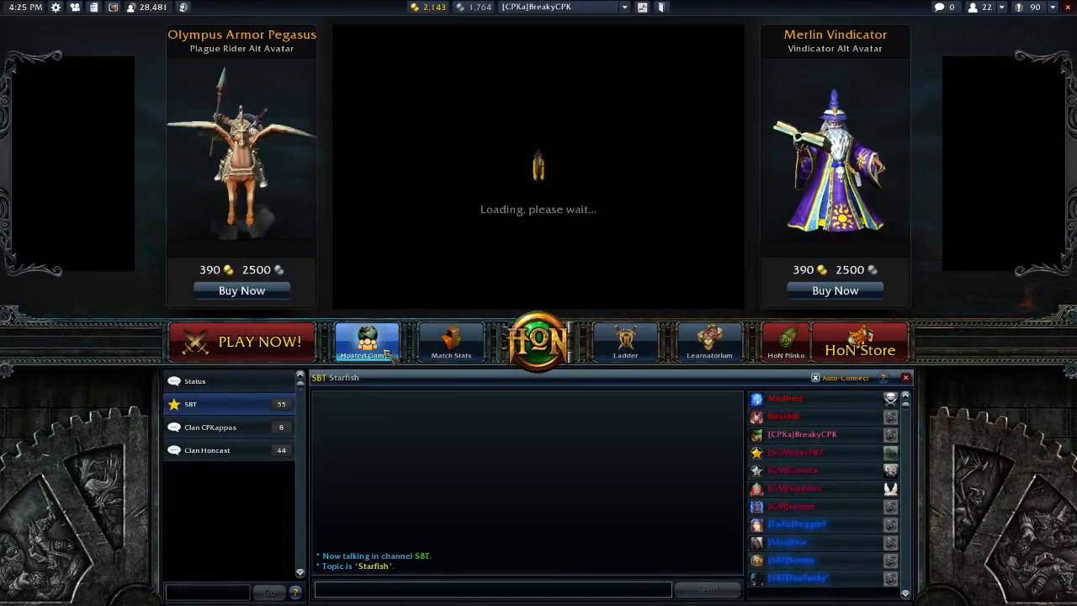
# - Create a hosted game on the Practice server using the map map_breakytest
pyautogui.click(367, 343)
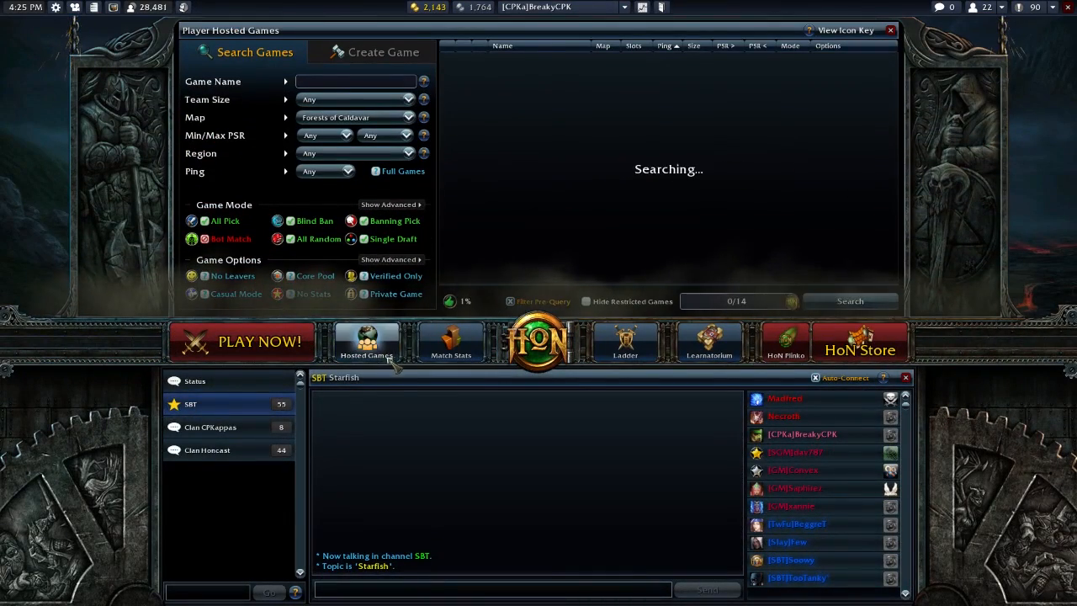
pyautogui.click(374, 52)
pyautogui.click(354, 153)
pyautogui.click(353, 200)
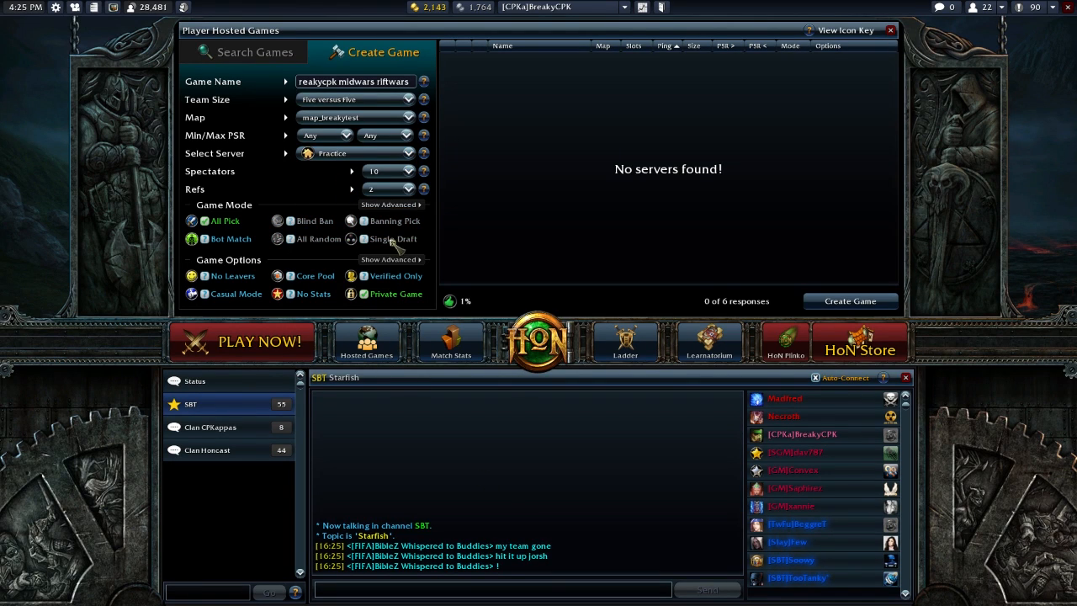
pyautogui.click(356, 119)
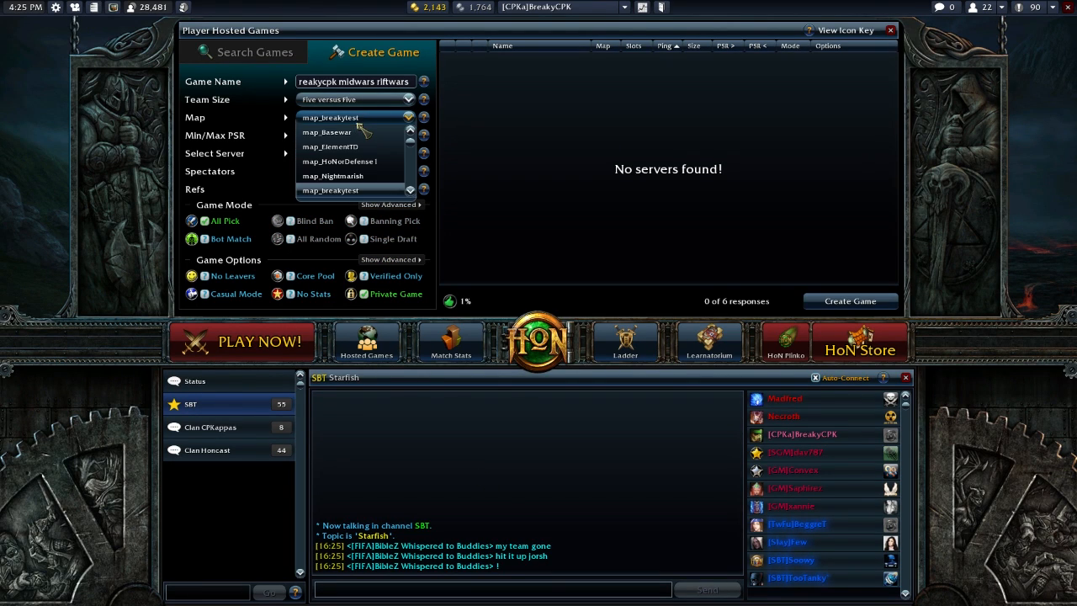
pyautogui.click(373, 190)
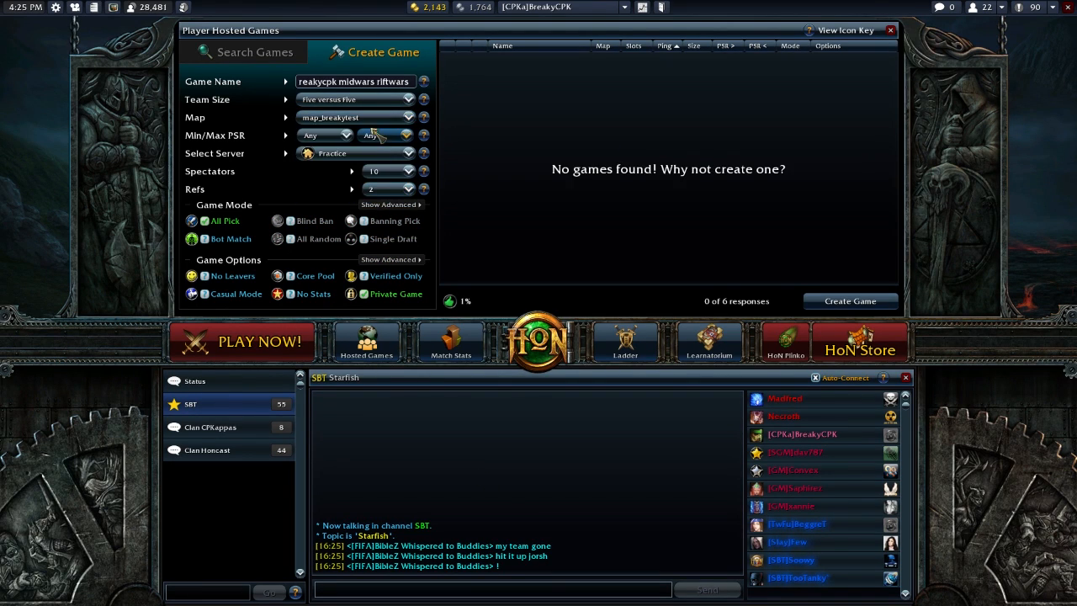
pyautogui.click(857, 301)
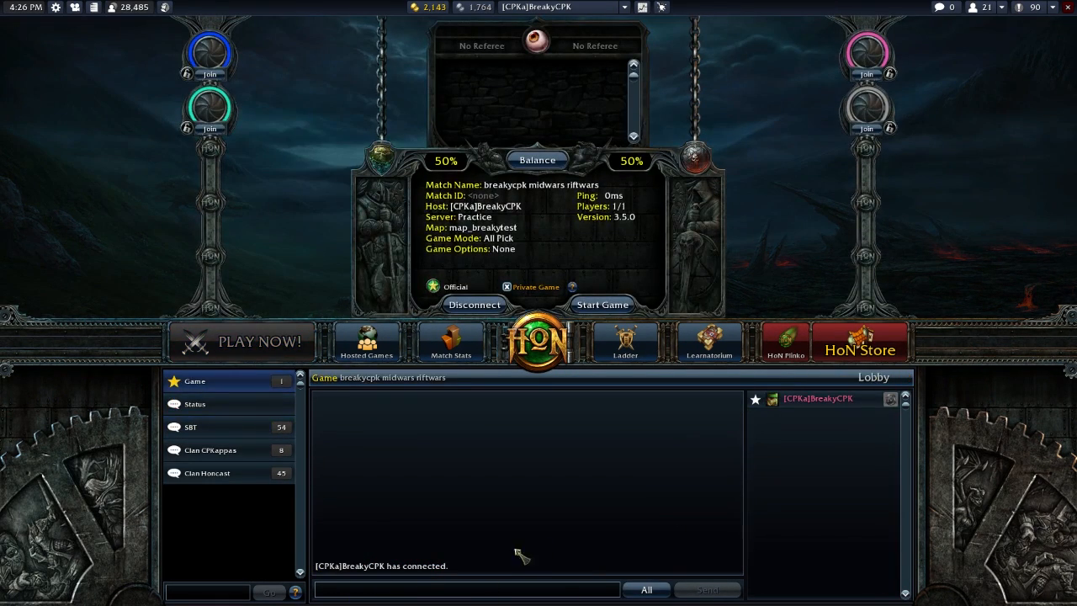
# - Set the chat status to do not disturb with /dnd and start the game from the first blue player slot
pyautogui.write('/dnd')
pyautogui.press('Return')
pyautogui.click(211, 74)
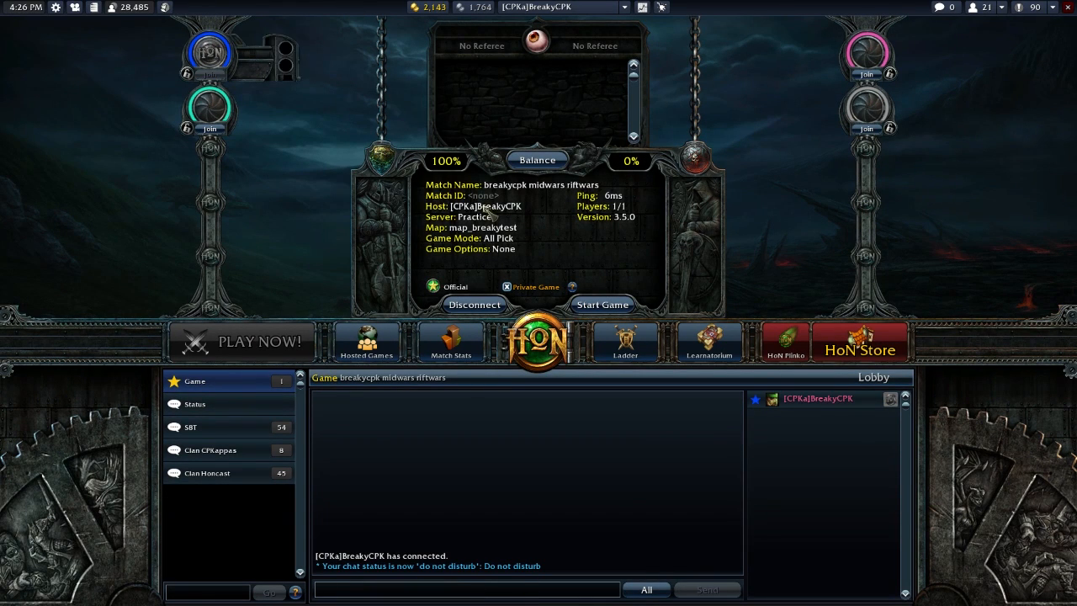
pyautogui.click(602, 305)
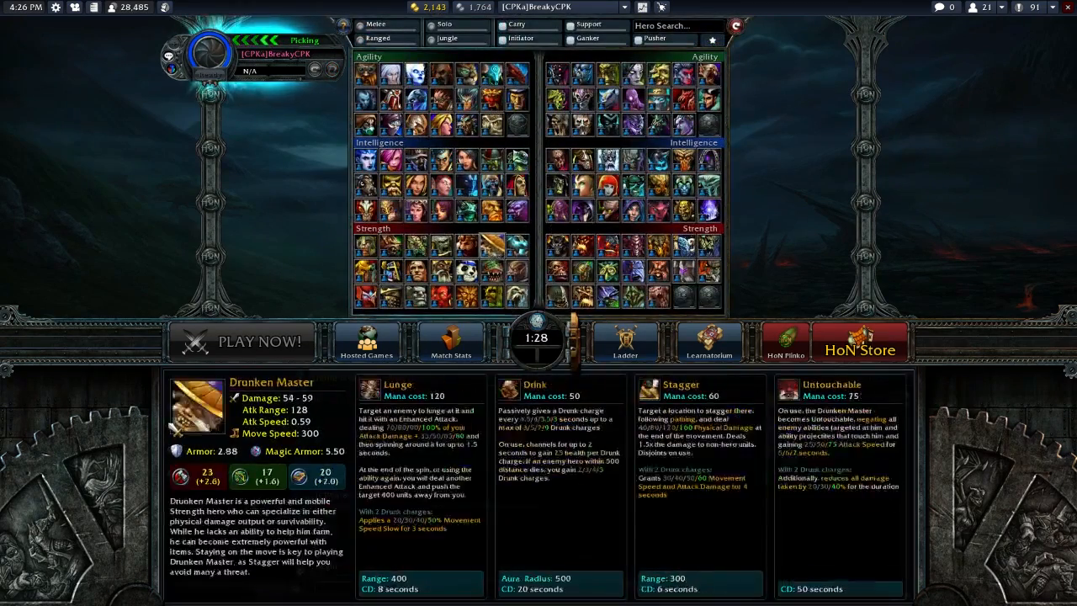
# - Pick Berzerker as the hero and mark the player as ready to enter the match
pyautogui.doubleClick(468, 247)
pyautogui.click(530, 297)
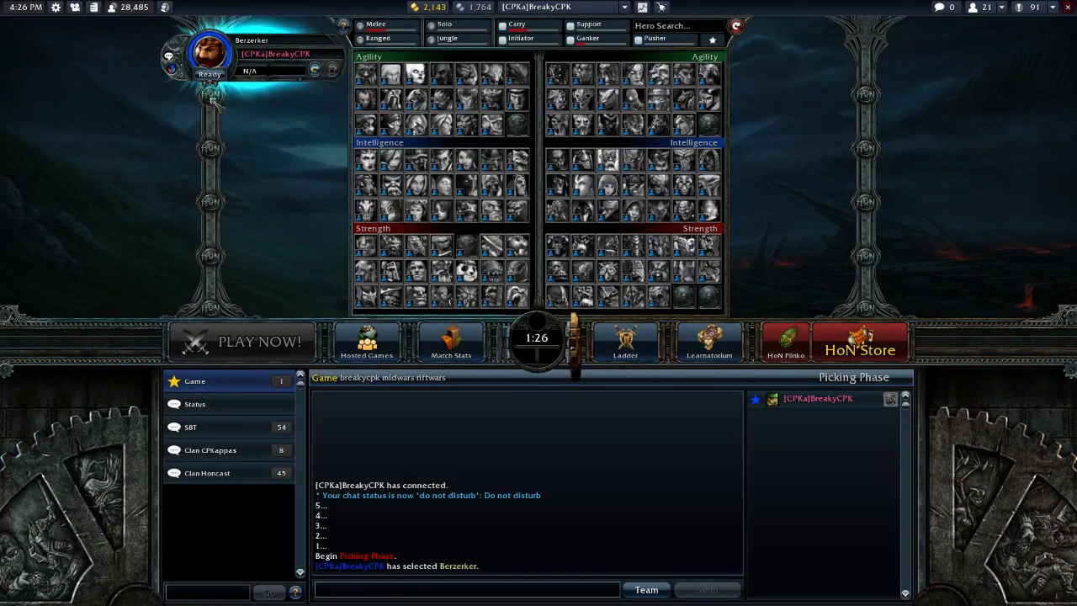
pyautogui.click(209, 75)
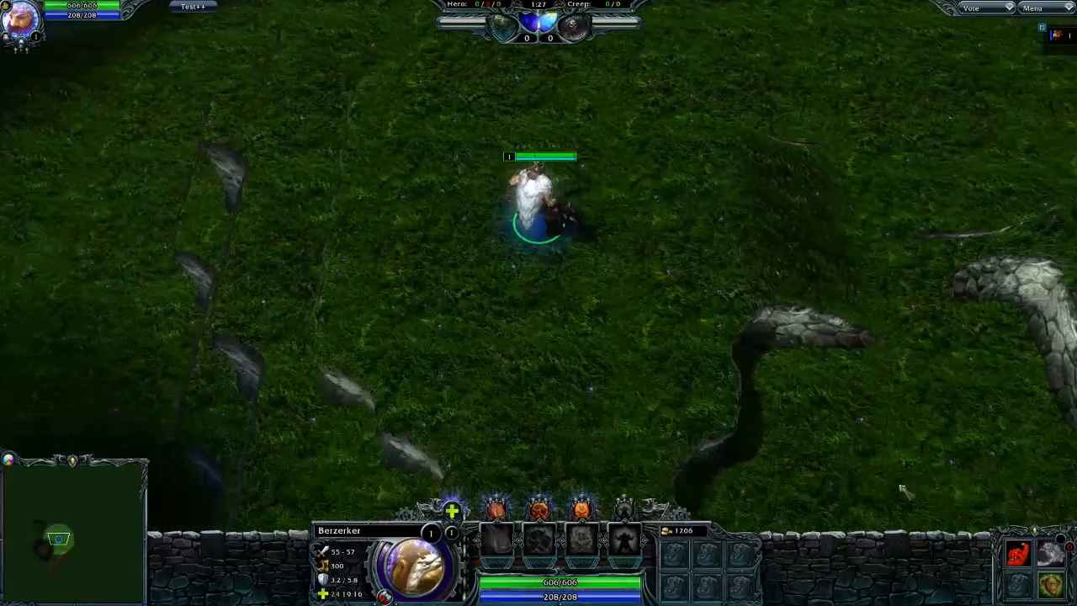
# - Walk the hero east from the spawn point across the grass, past the curved cliffs, to test the terrain
pyautogui.rightClick(794, 228)
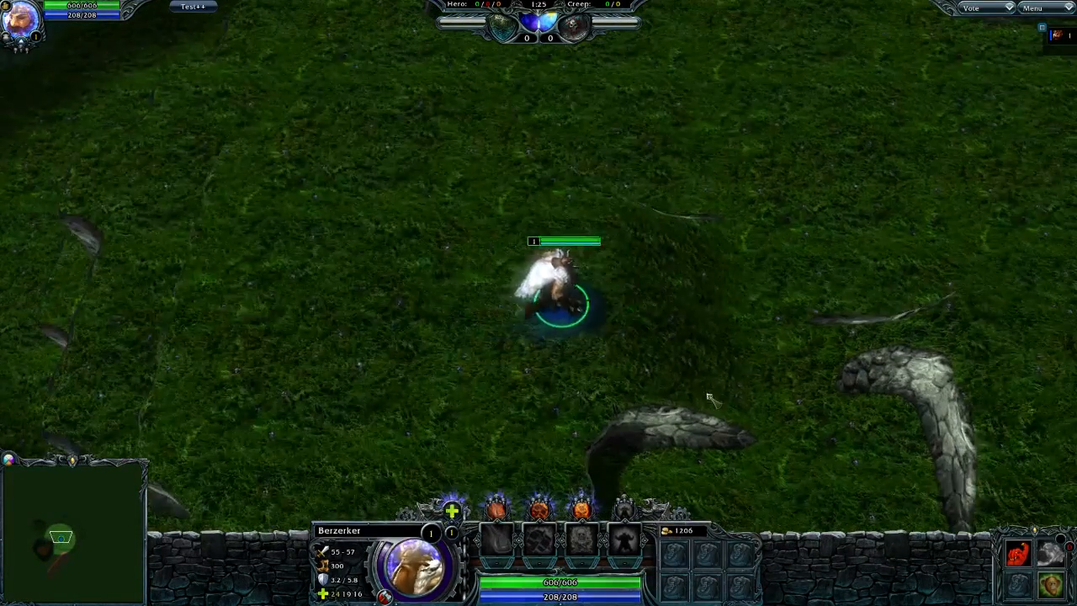
pyautogui.rightClick(709, 396)
pyautogui.rightClick(641, 344)
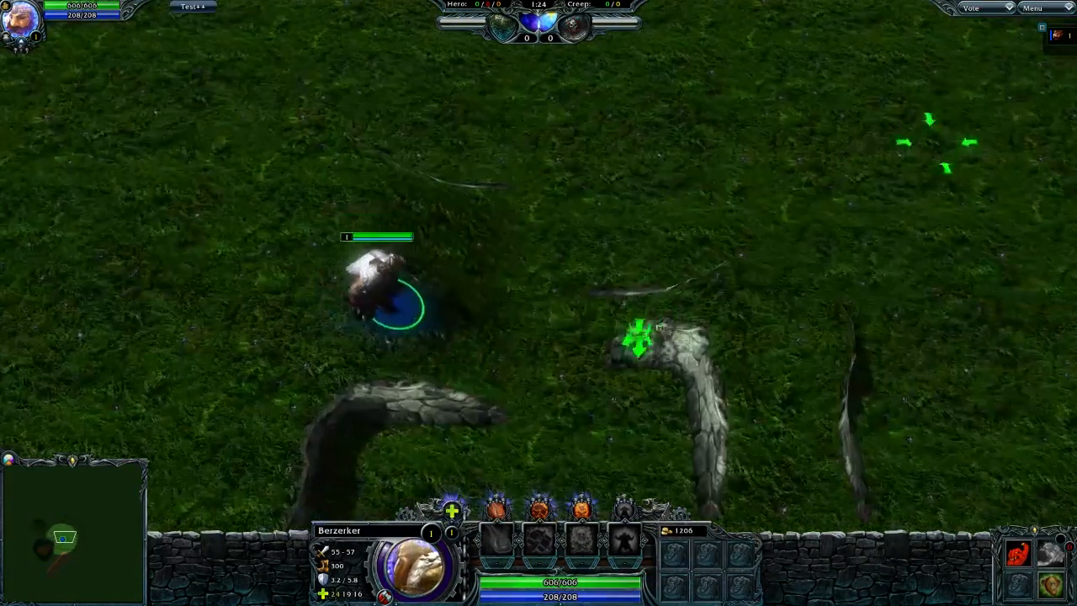
pyautogui.rightClick(824, 212)
pyautogui.rightClick(744, 242)
pyautogui.rightClick(967, 67)
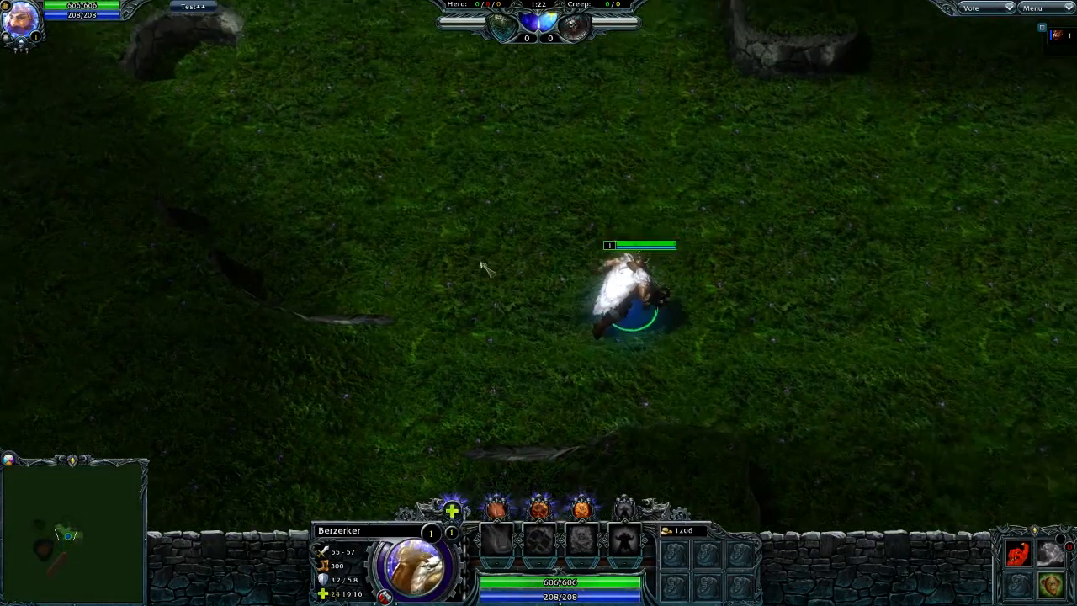
# - Move the hero northeast past the raised ledges toward the long, dark cliff wall
pyautogui.rightClick(534, 97)
pyautogui.rightClick(675, 151)
pyautogui.rightClick(875, 181)
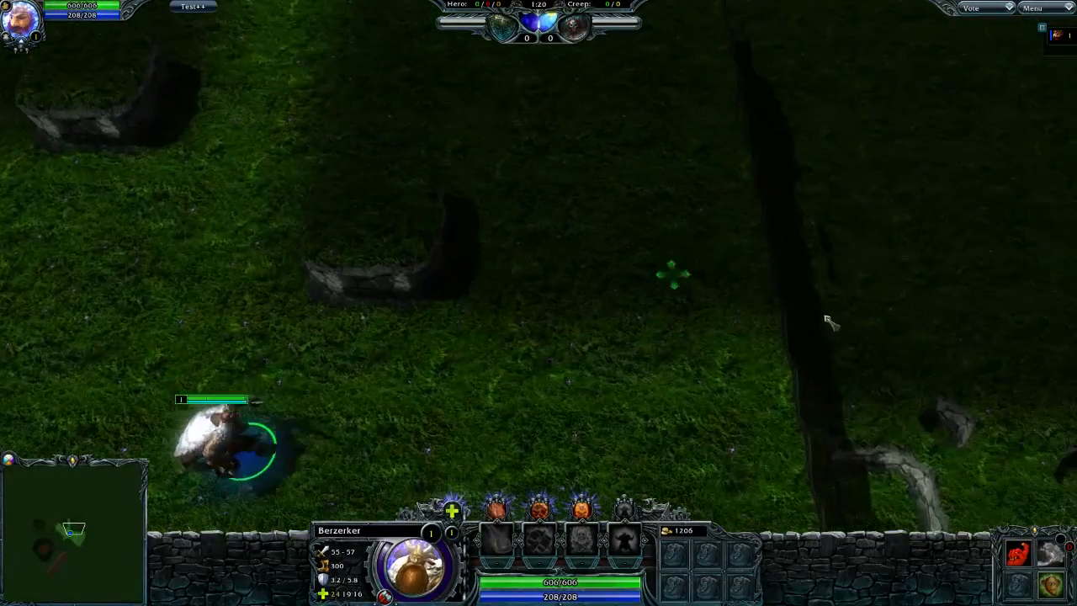
pyautogui.rightClick(728, 255)
pyautogui.rightClick(720, 172)
pyautogui.rightClick(709, 92)
pyautogui.rightClick(651, 220)
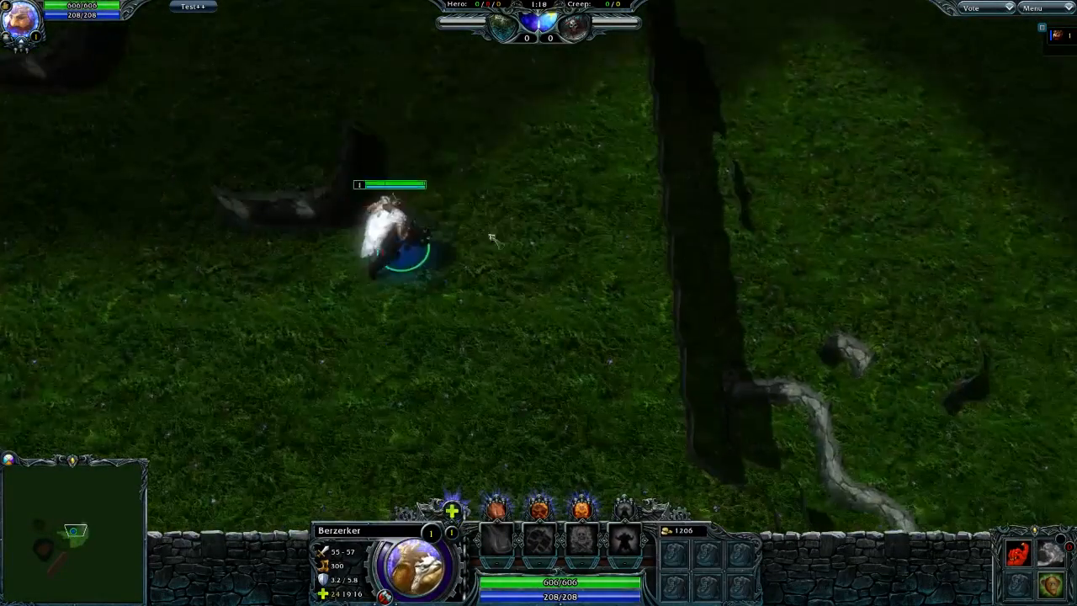
# - Test walking along the foot of the long cliff wall, and send the hero back southwest toward the lower ground
pyautogui.rightClick(582, 318)
pyautogui.rightClick(661, 328)
pyautogui.rightClick(654, 159)
pyautogui.rightClick(686, 207)
pyautogui.rightClick(649, 230)
pyautogui.rightClick(290, 376)
pyautogui.rightClick(562, 403)
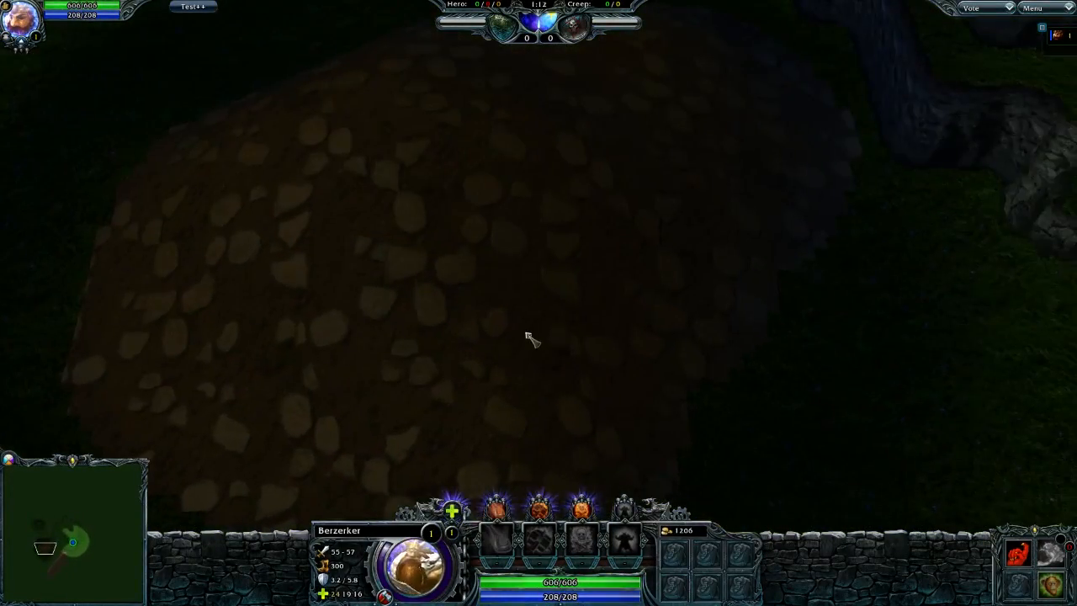
# - Recenter on the hero and test walking up between the curved cliff and the thin cliff from the lower grass
pyautogui.press('c')
pyautogui.rightClick(395, 202)
pyautogui.rightClick(576, 107)
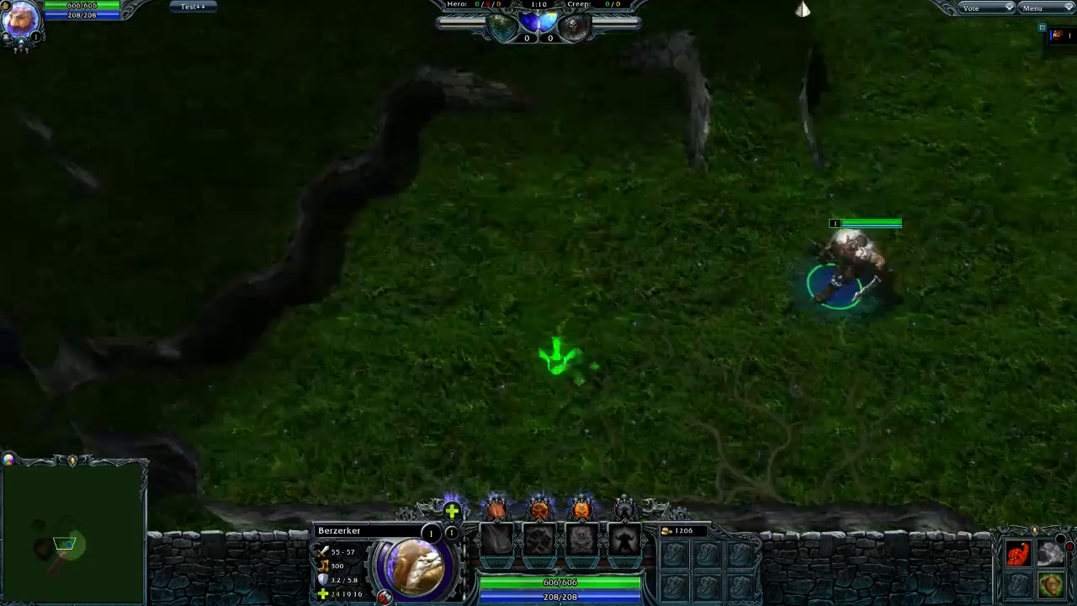
pyautogui.rightClick(677, 150)
pyautogui.rightClick(636, 91)
pyautogui.rightClick(656, 262)
pyautogui.rightClick(760, 276)
pyautogui.rightClick(772, 288)
pyautogui.rightClick(762, 283)
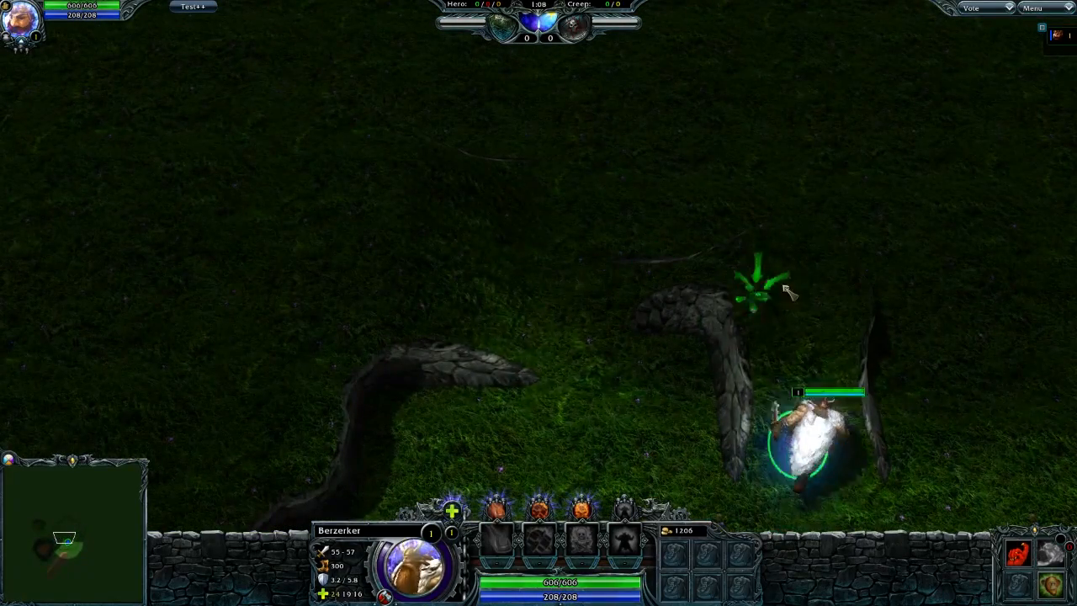
# - Lead the hero through the gap between the curved cliffs to the open grass near the spawn, and inspect the terrain there
pyautogui.rightClick(769, 242)
pyautogui.rightClick(617, 251)
pyautogui.rightClick(419, 157)
pyautogui.rightClick(507, 181)
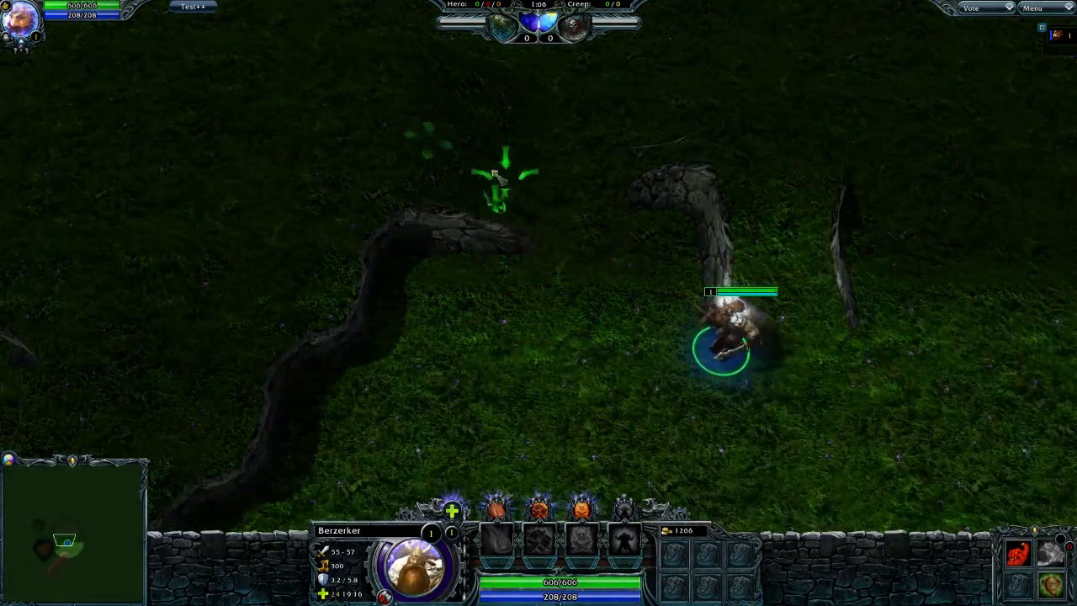
pyautogui.rightClick(359, 186)
pyautogui.rightClick(373, 252)
pyautogui.rightClick(344, 337)
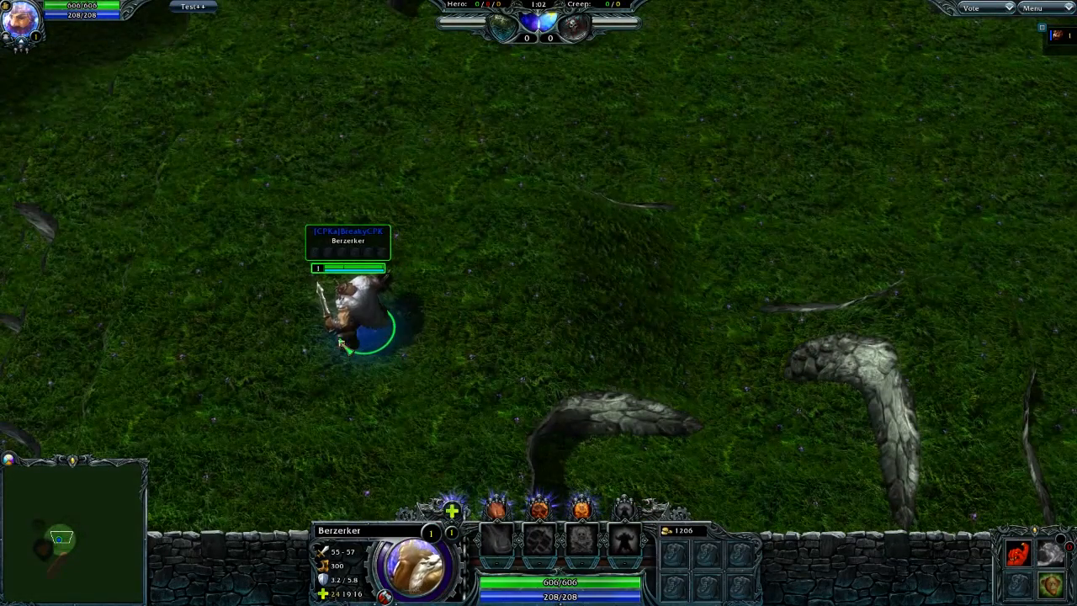
pyautogui.press('c')
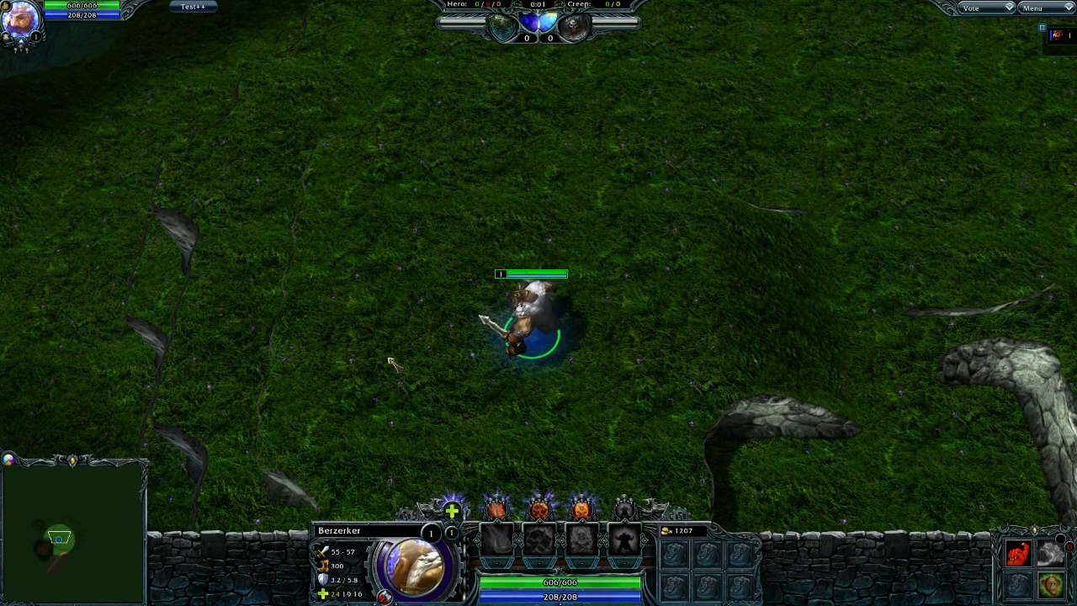
pyautogui.moveTo(389, 360); pyautogui.dragTo(618, 350, button='middle')
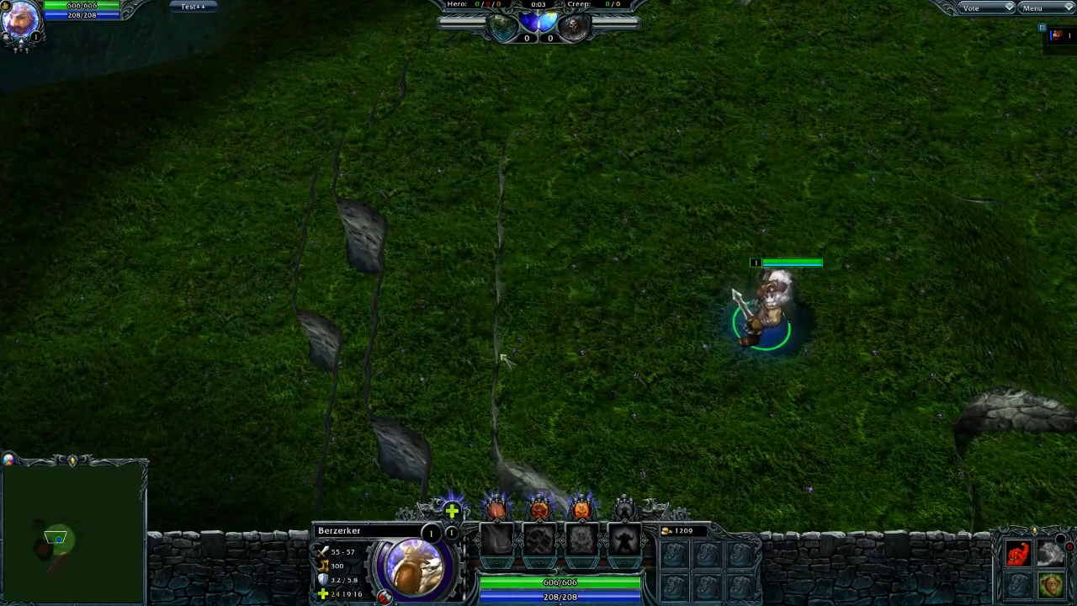